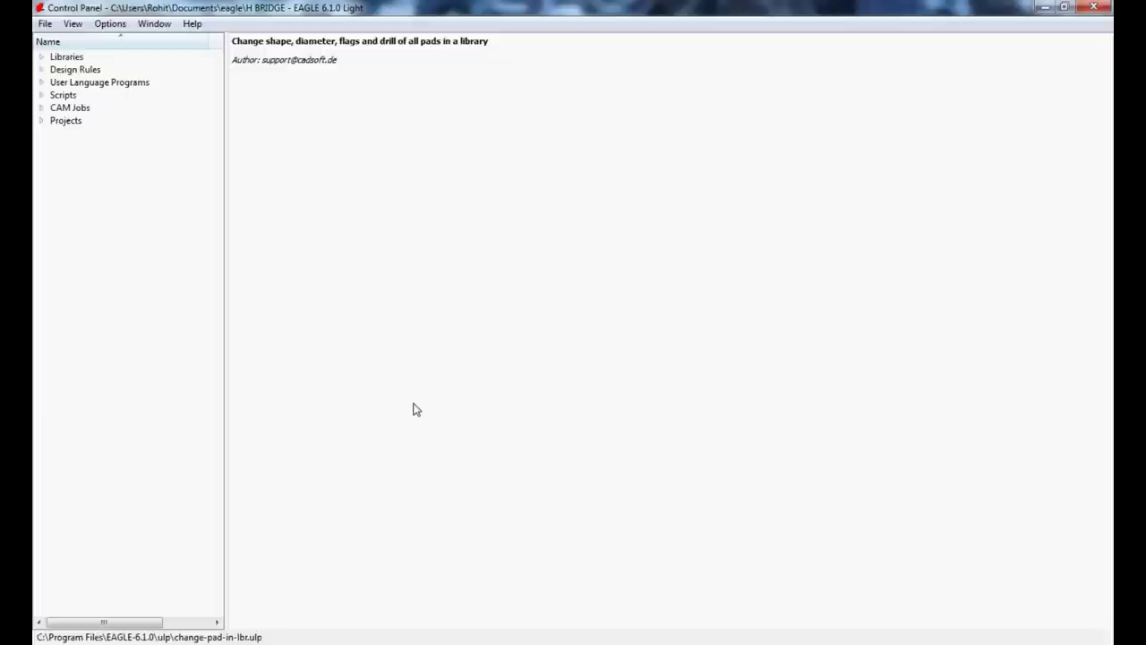
# Step: Create a new project inside the eagle projects folder, accepting the overwrite warning
pyautogui.click(42, 121)
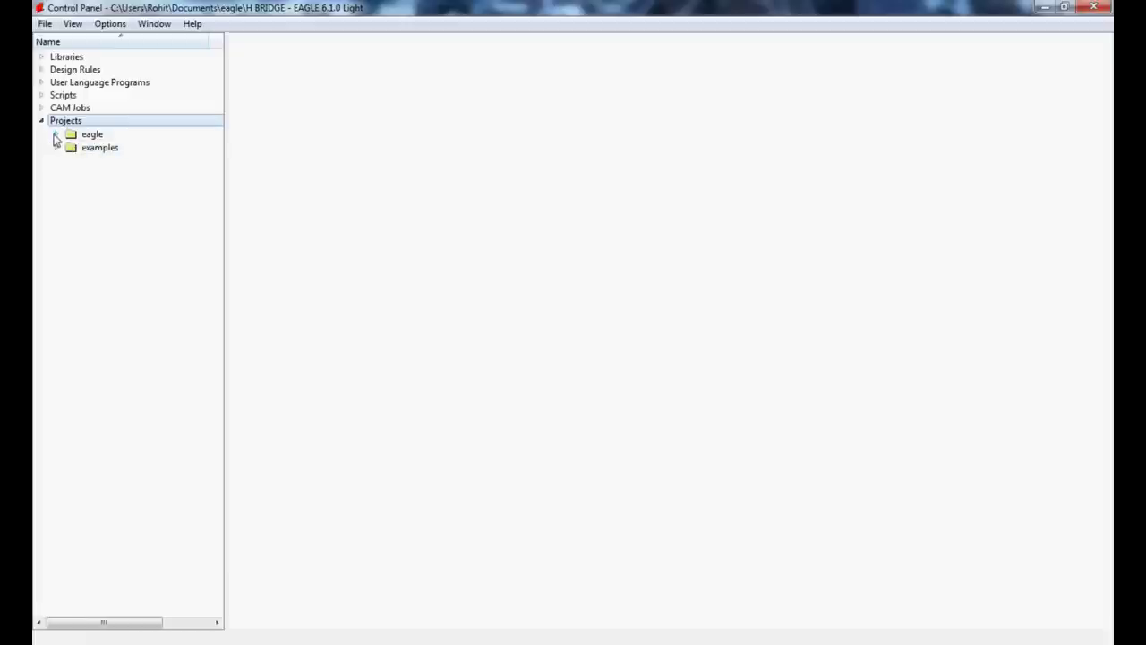
pyautogui.click(55, 134)
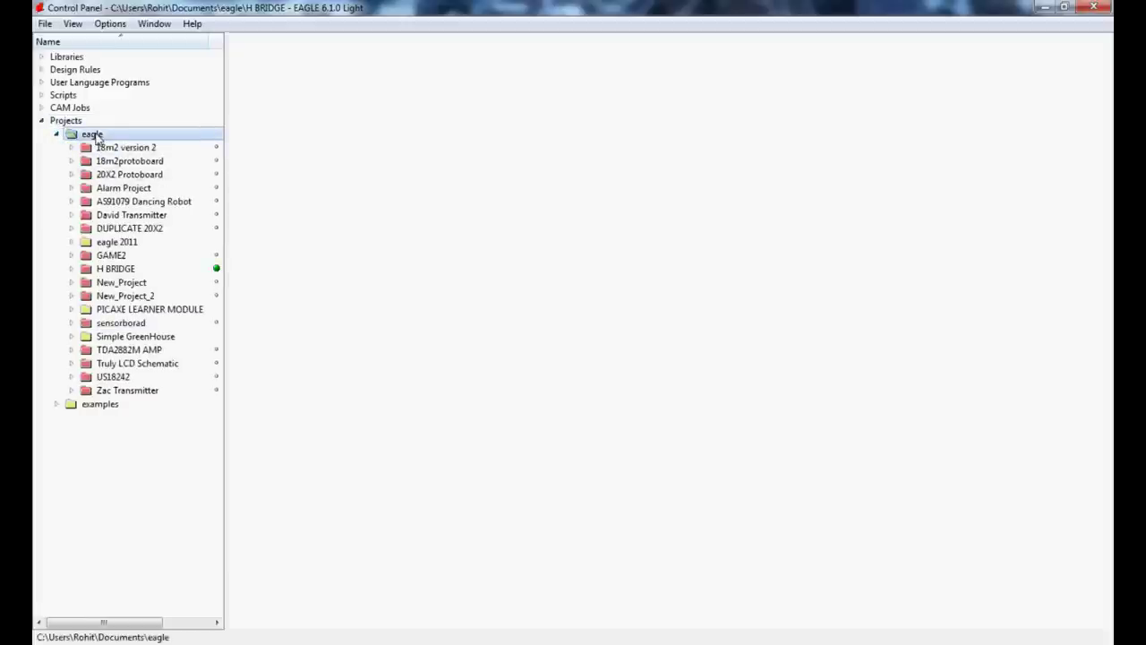
pyautogui.rightClick(96, 136)
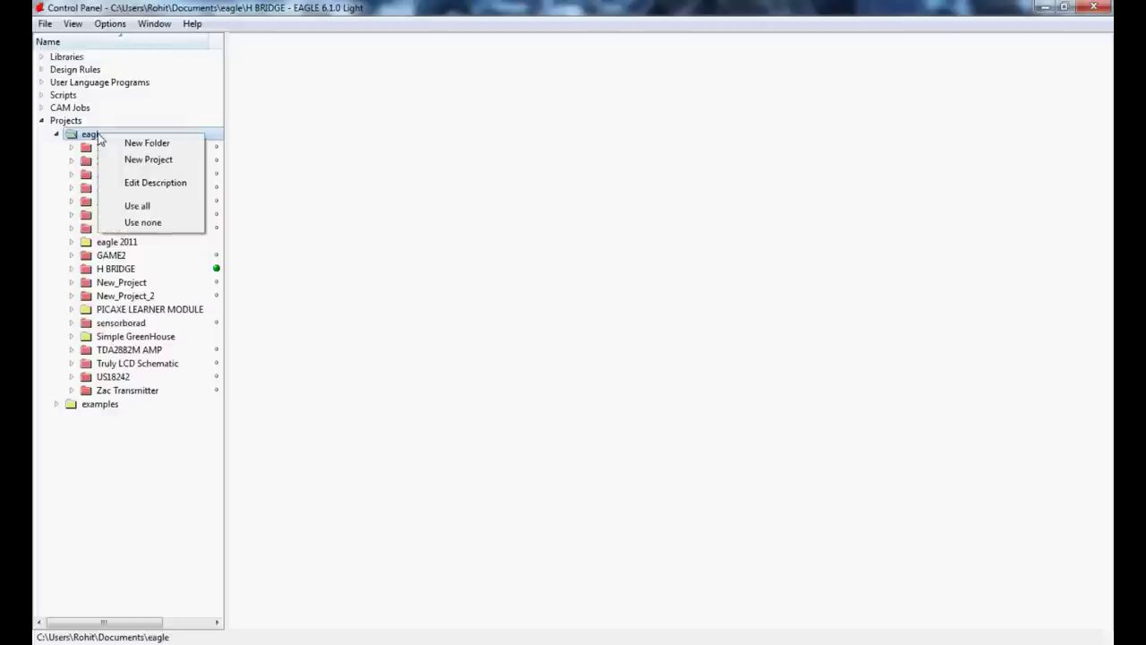
pyautogui.click(140, 161)
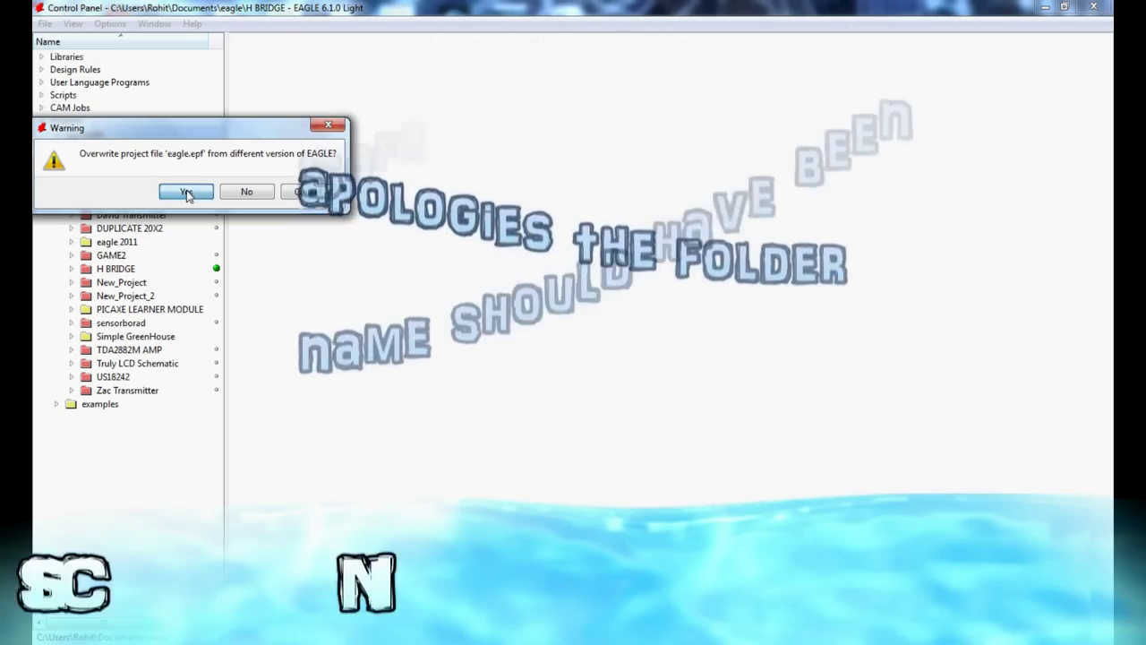
pyautogui.click(186, 192)
# Step: Name the new project 'Traffic Lights'
pyautogui.write('Traffic')
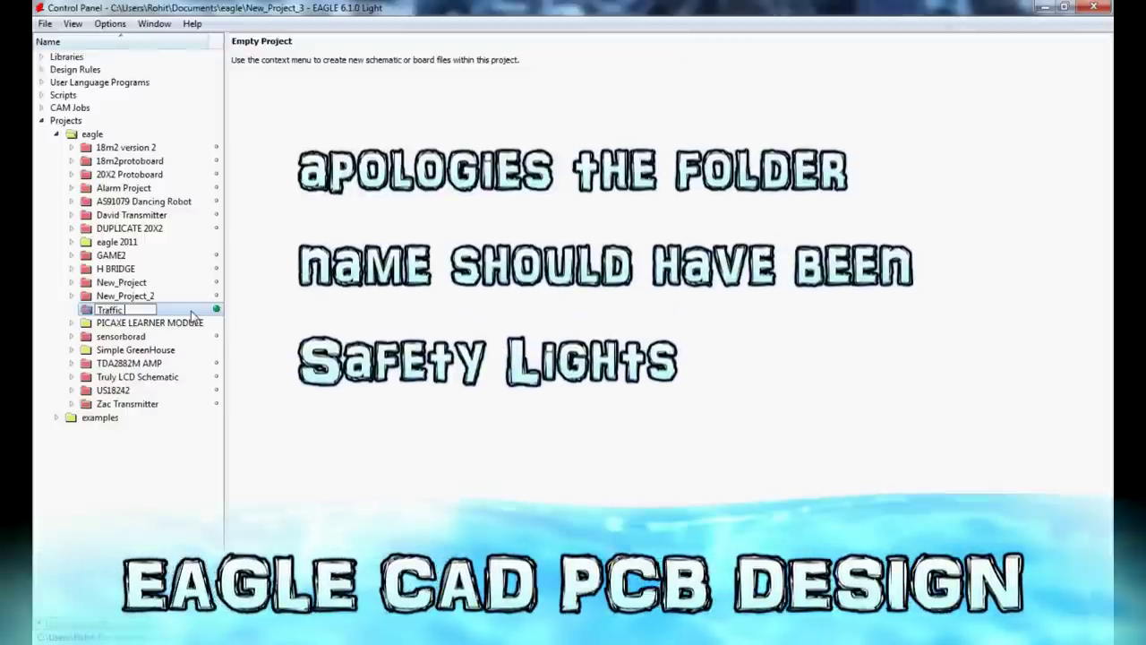
pyautogui.write(' LIGHT')
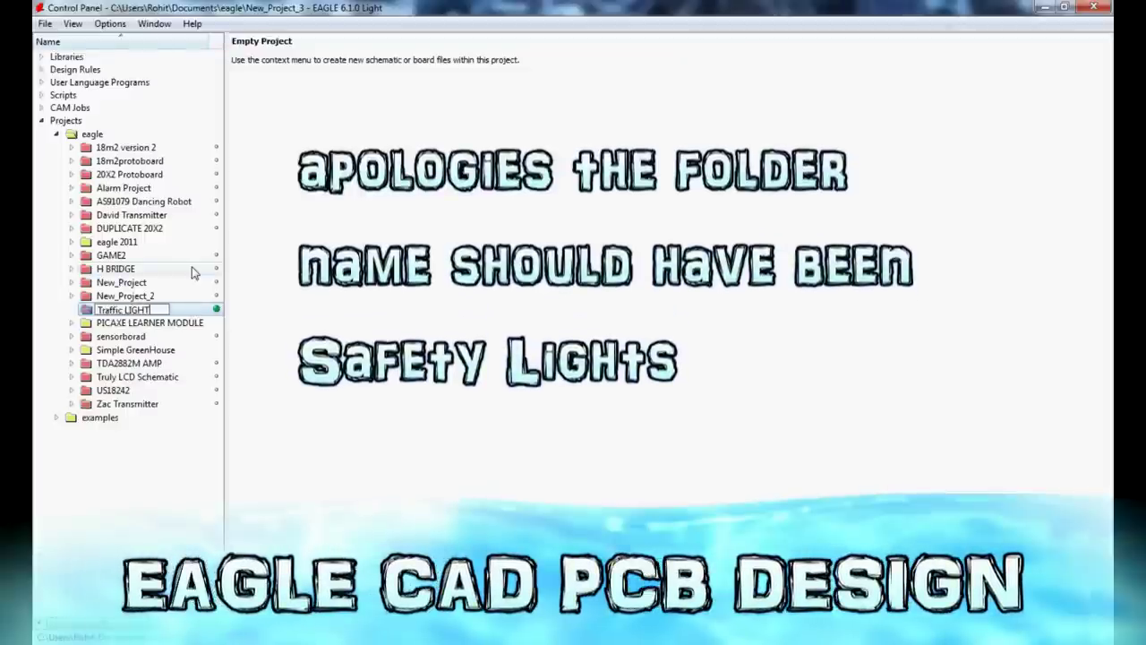
pyautogui.press('BackSpace')
pyautogui.press('BackSpace')
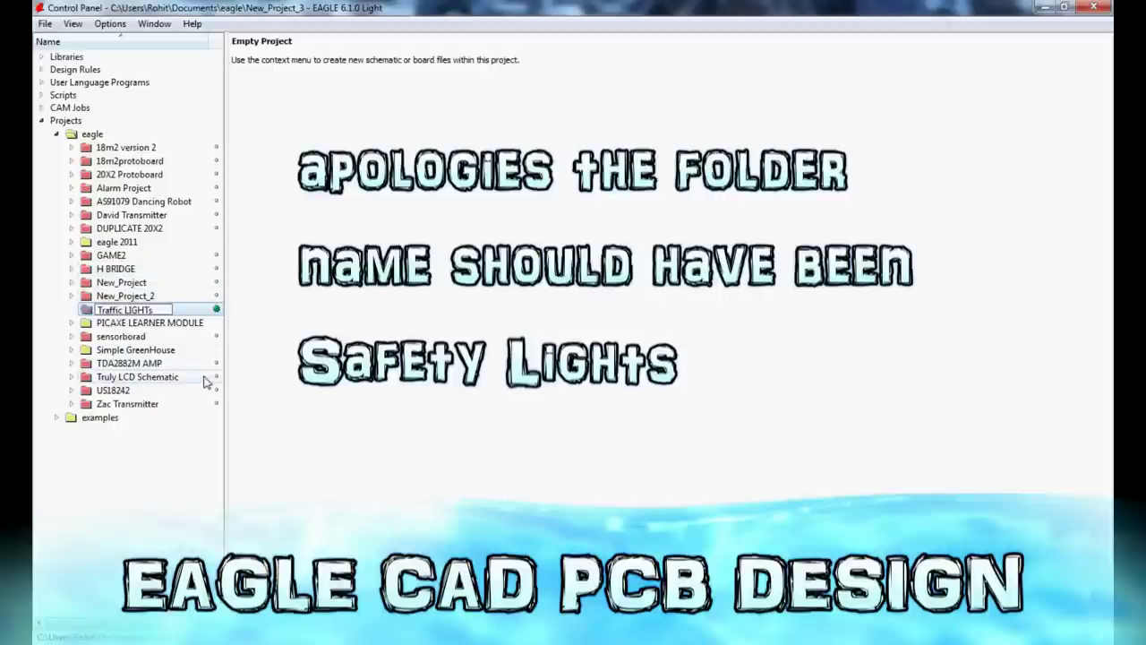
pyautogui.press('BackSpace')
pyautogui.press('BackSpace')
pyautogui.write('ights')
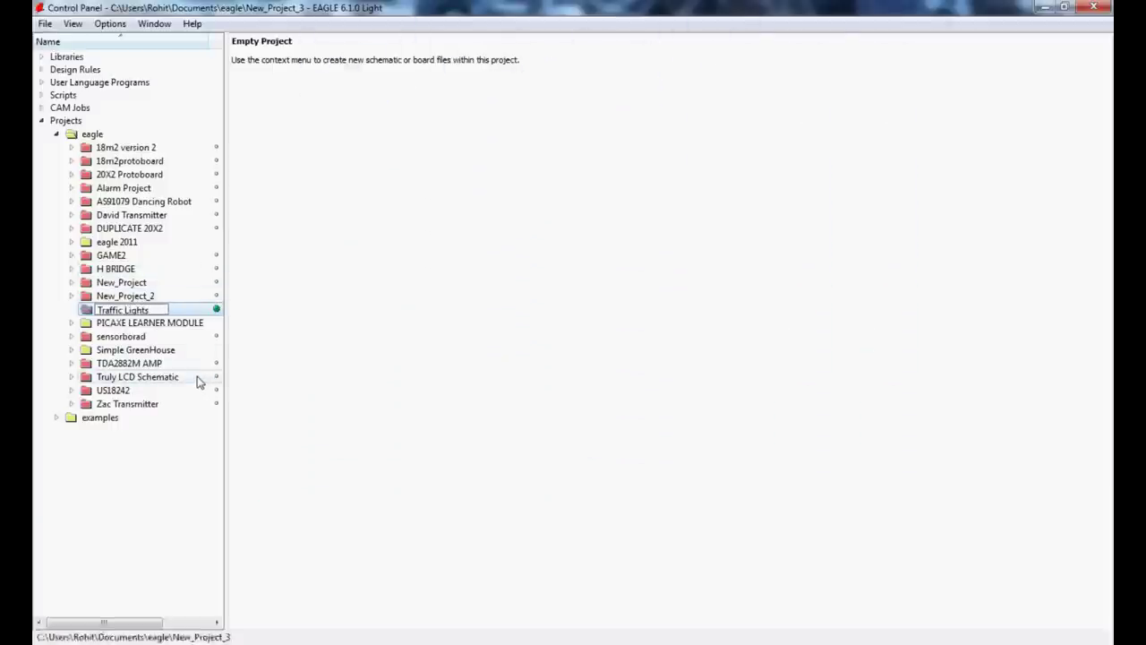
pyautogui.press('Return')
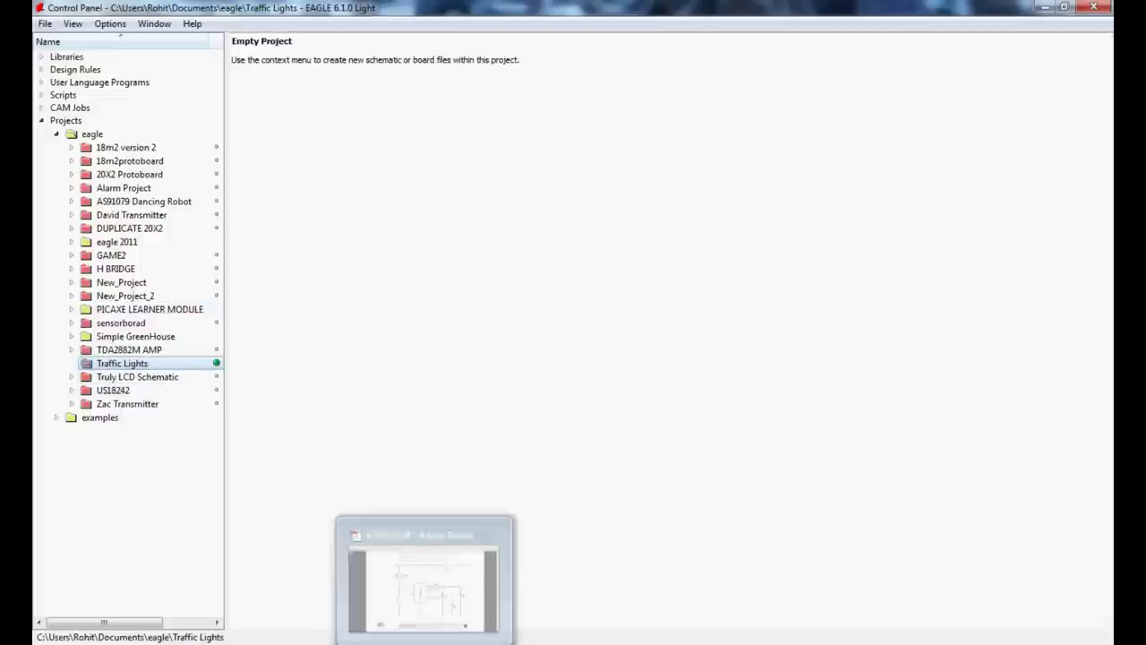
# Step: Check the safety light circuit on page 23 of AXE103.pdf, then return to EAGLE
pyautogui.click(428, 586)
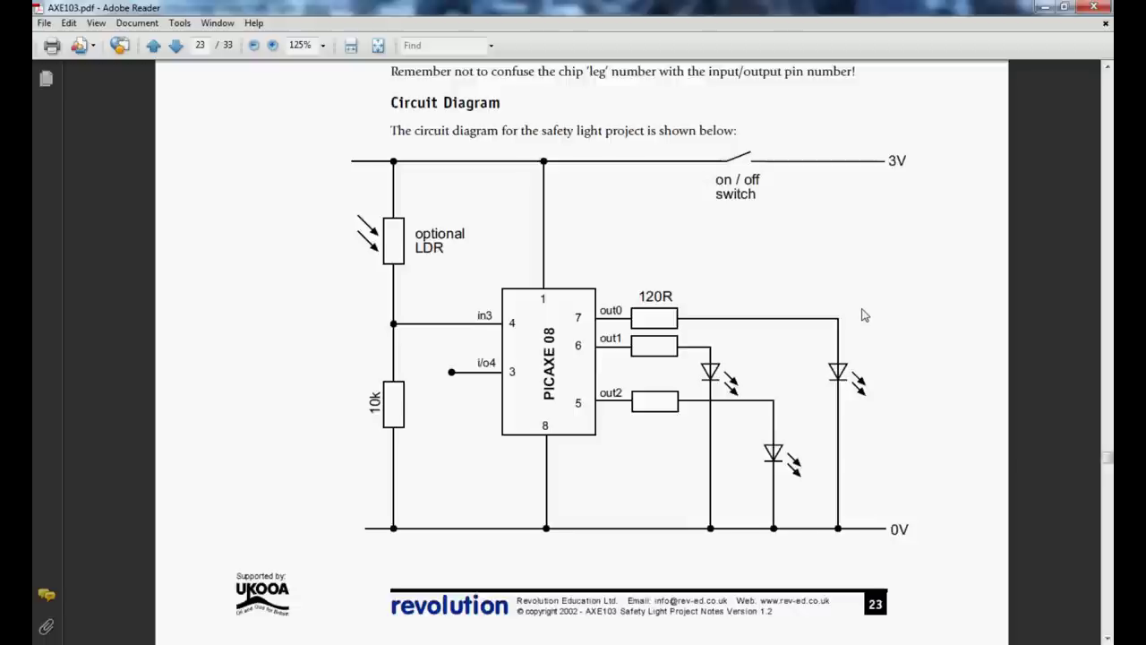
pyautogui.click(463, 639)
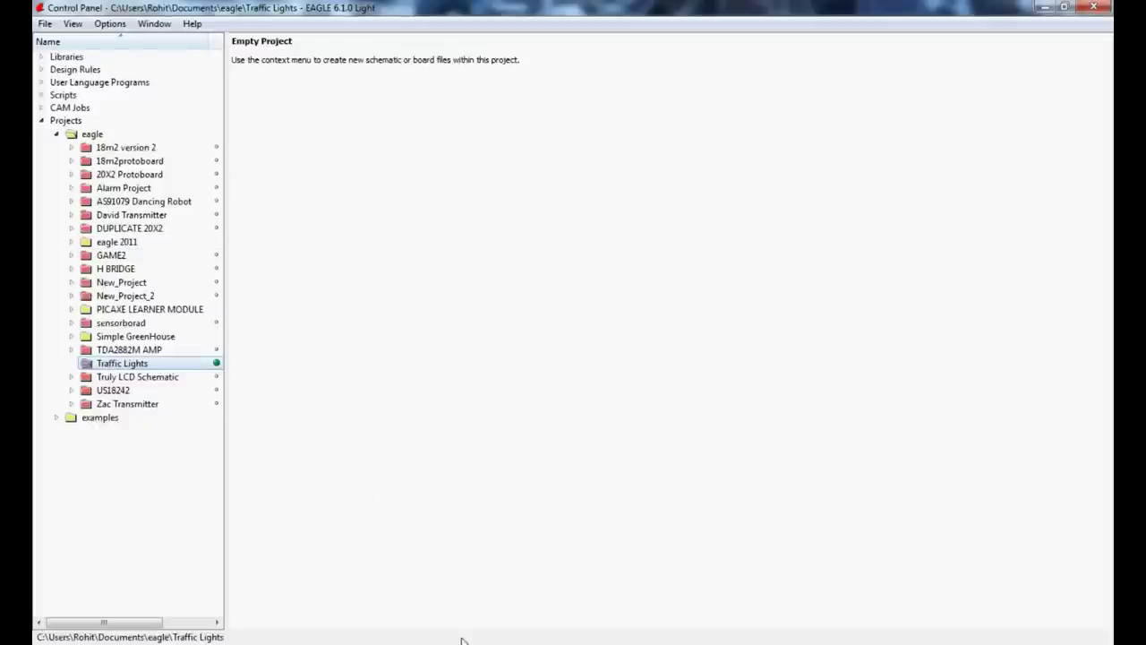
# Step: Create a maximized new schematic in Traffic Lights, then bring the circuit diagram PDF forward
pyautogui.rightClick(106, 368)
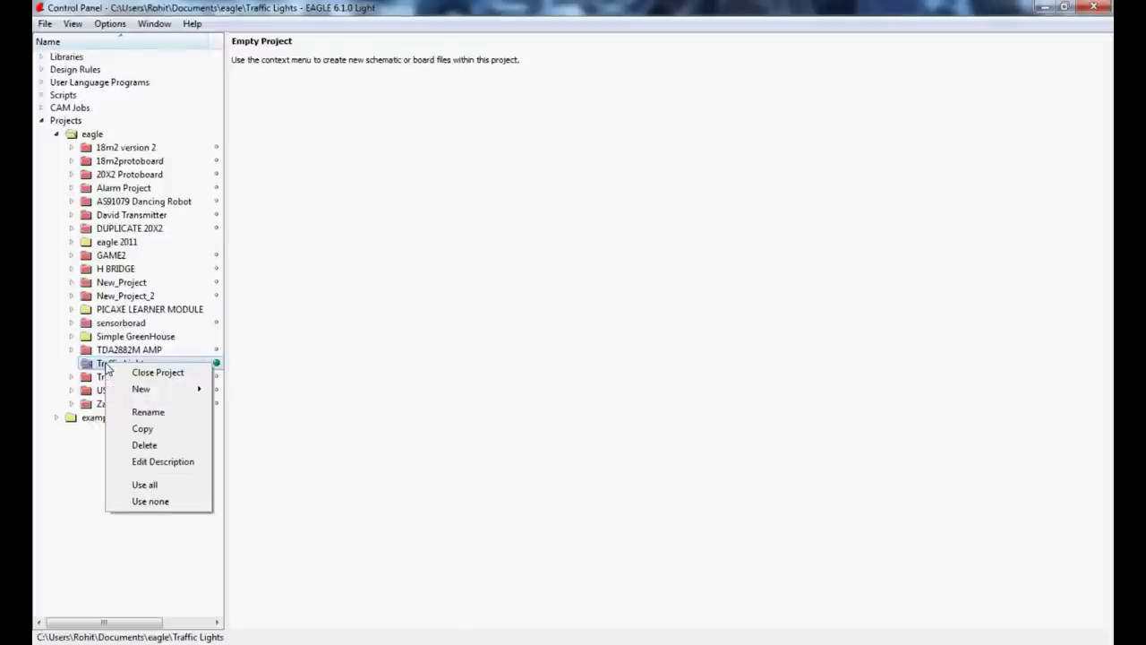
pyautogui.moveTo(136, 390)
pyautogui.click(256, 392)
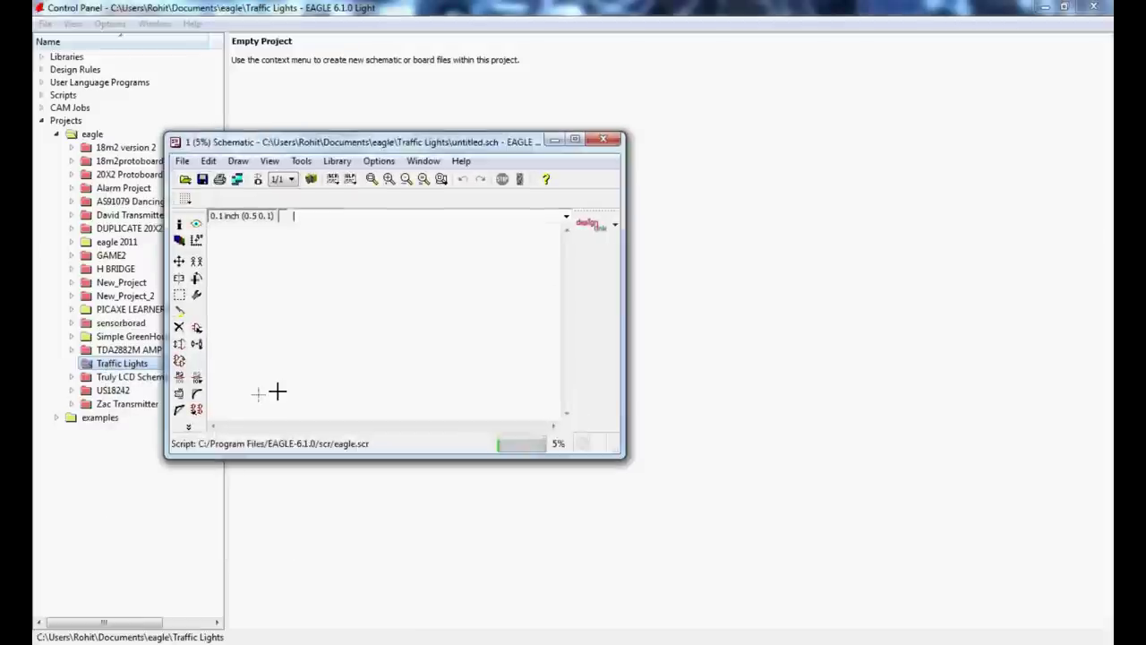
pyautogui.click(575, 139)
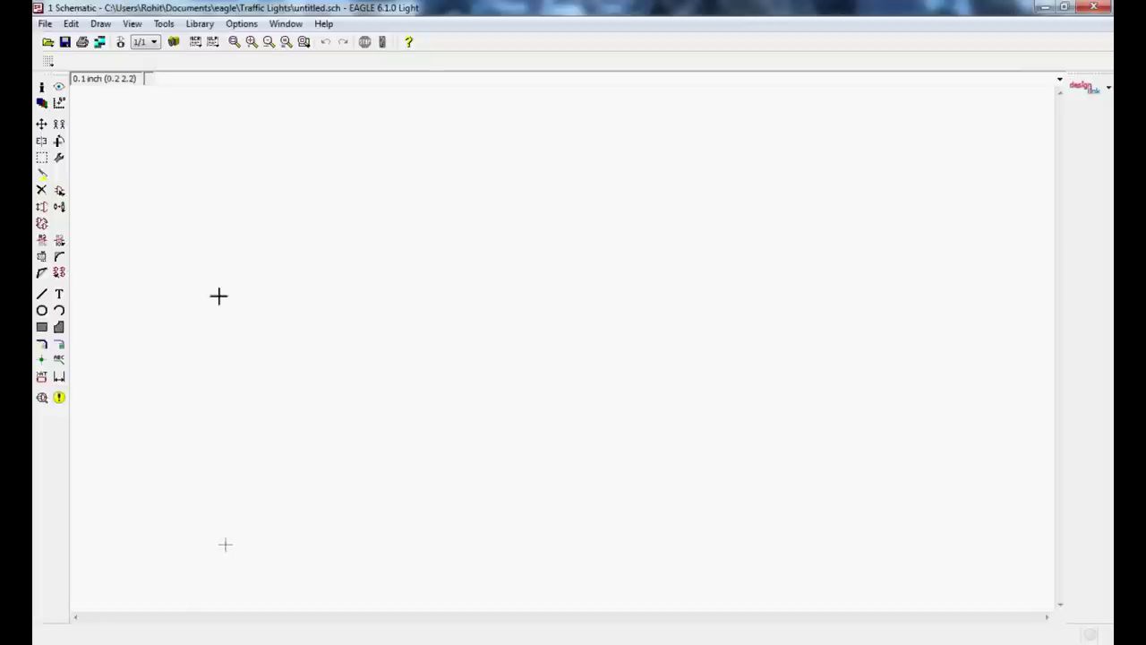
pyautogui.hotkey('alt', 'Tab')
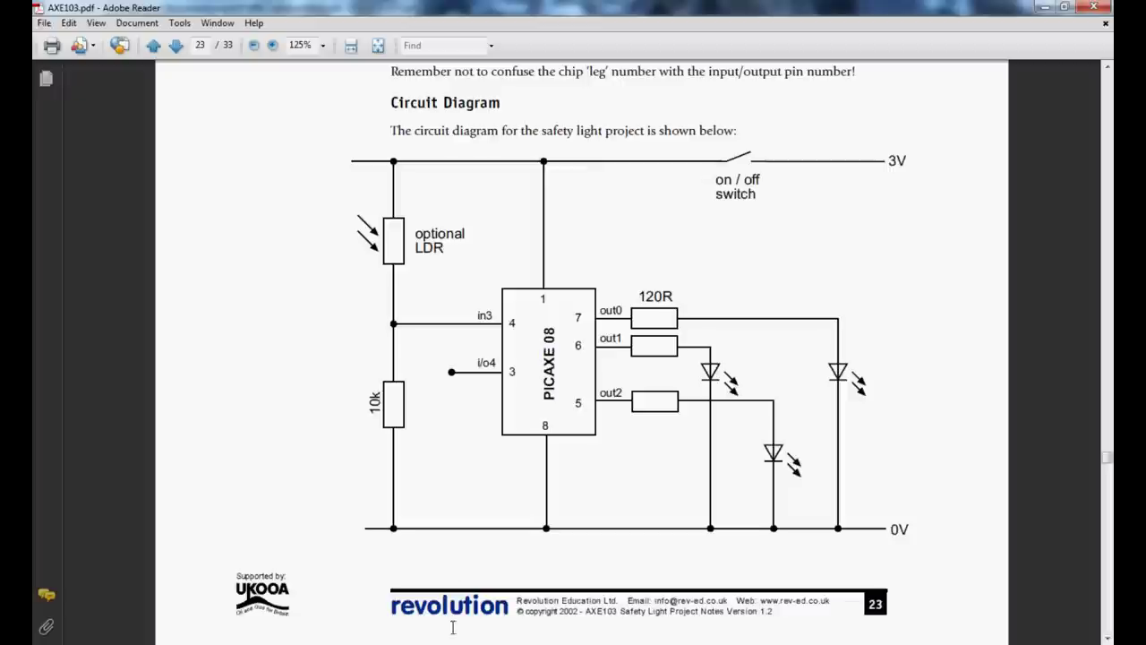
# Step: Bring the schematic editor forward and open the ADD dialog's library list
pyautogui.click(394, 599)
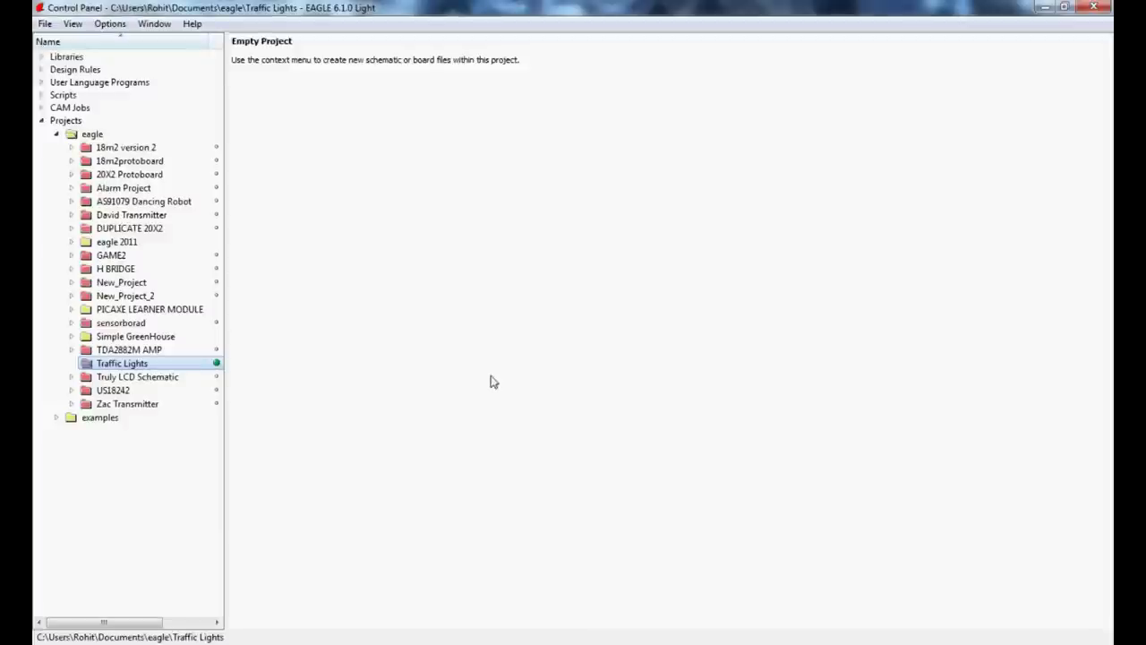
pyautogui.moveTo(466, 639)
pyautogui.click(504, 556)
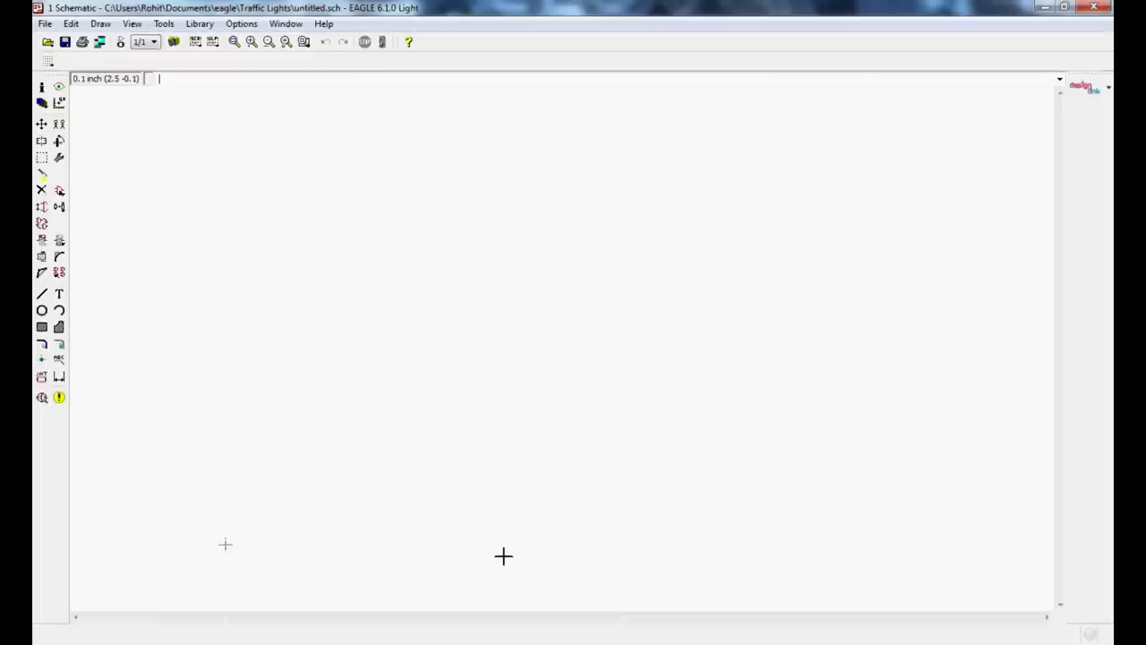
pyautogui.click(60, 192)
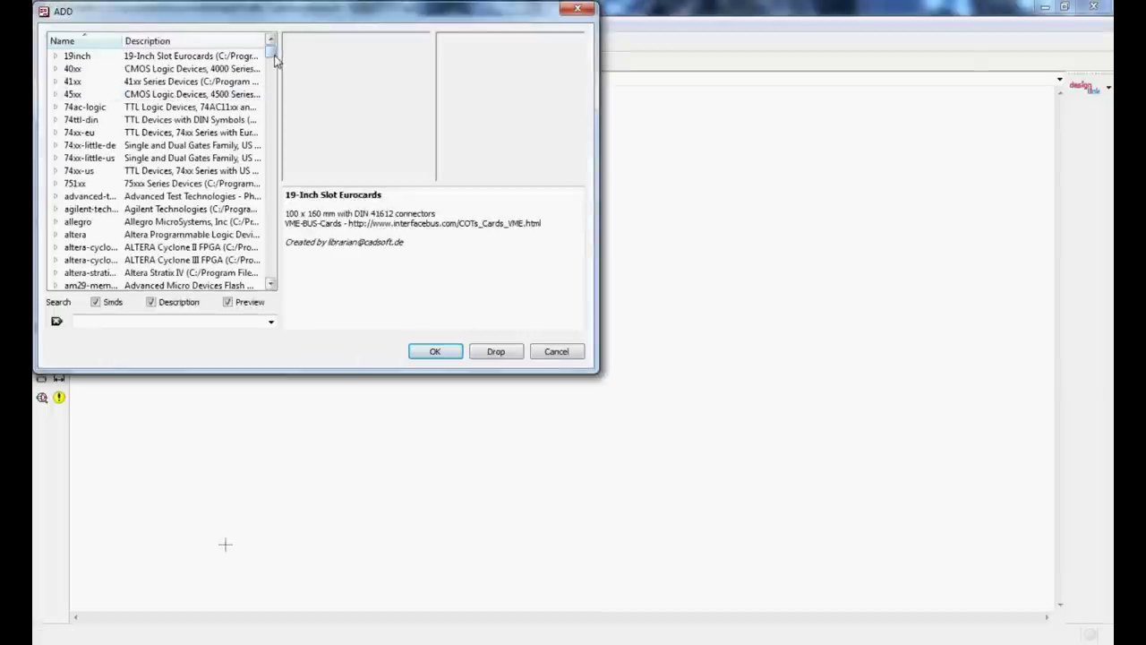
pyautogui.moveTo(271, 57)
pyautogui.mouseDown()
pyautogui.moveTo(274, 273)
pyautogui.moveTo(273, 69)
pyautogui.mouseUp()
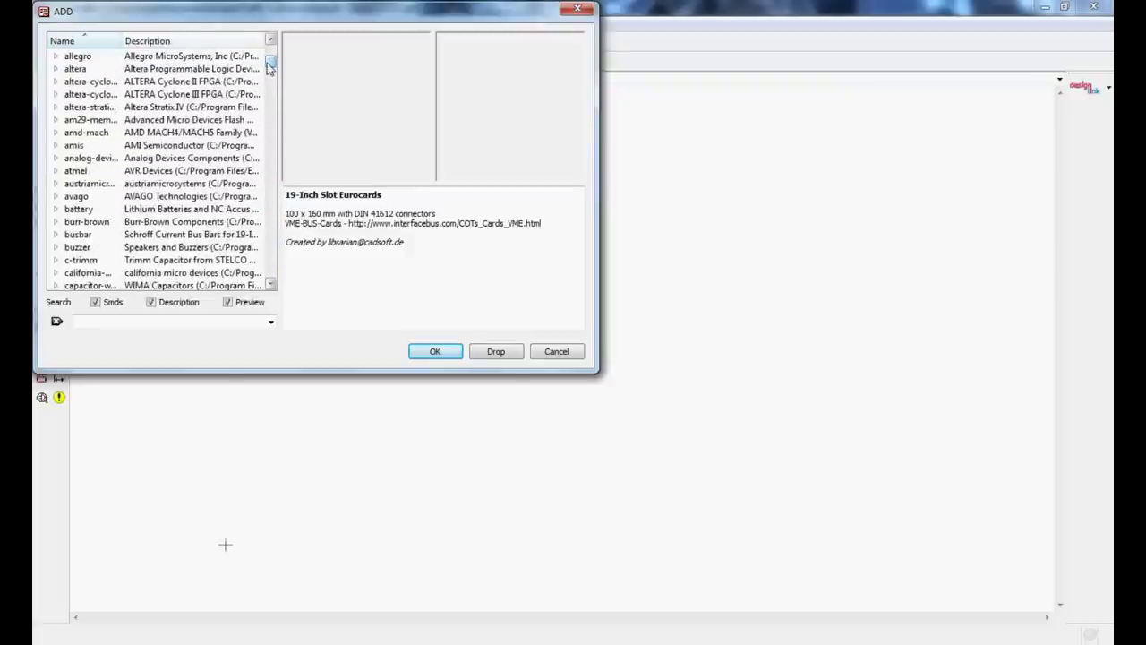
pyautogui.moveTo(271, 69); pyautogui.dragTo(272, 54)
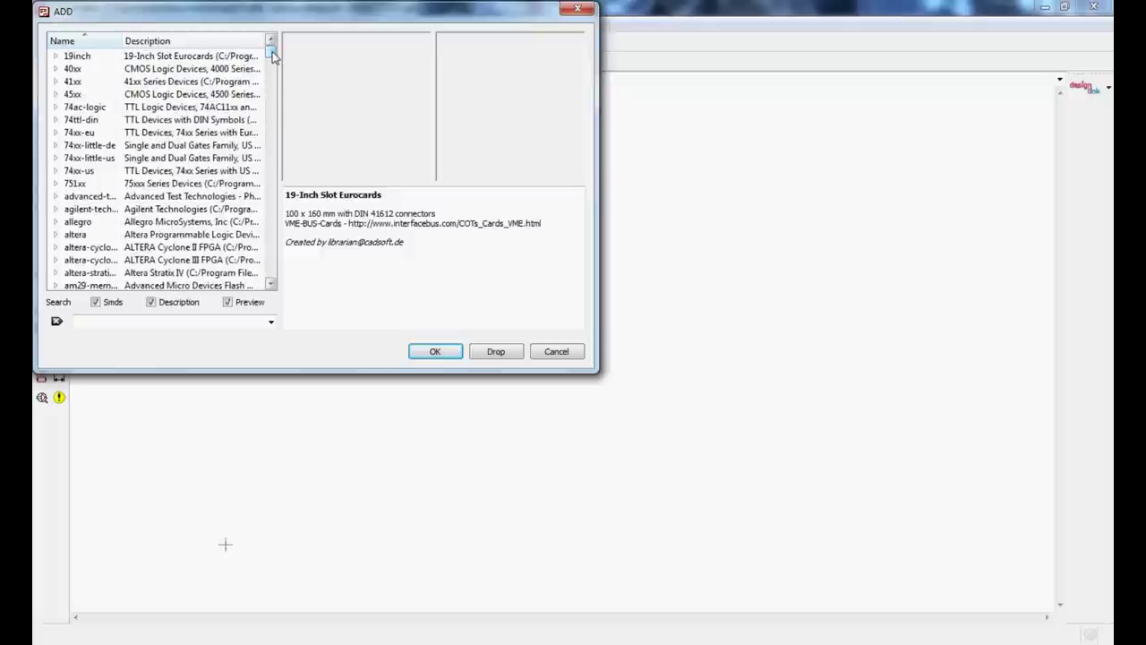
pyautogui.moveTo(272, 56); pyautogui.dragTo(272, 70)
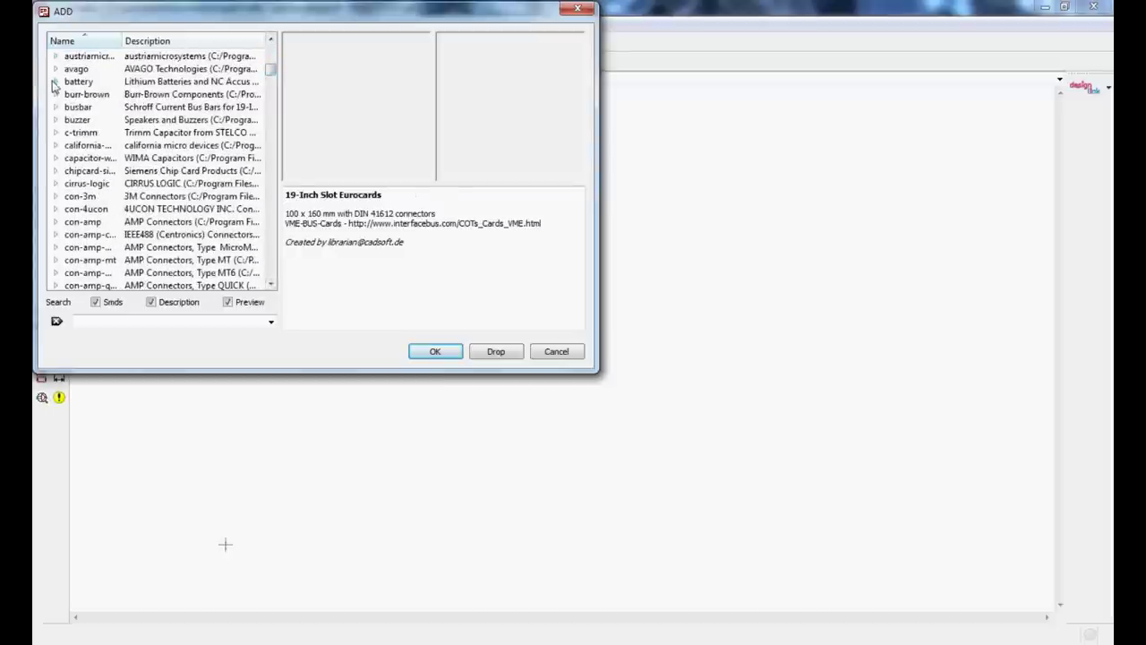
# Step: Place the AB9V 9-V battery clip from the battery library upright as G1
pyautogui.click(54, 81)
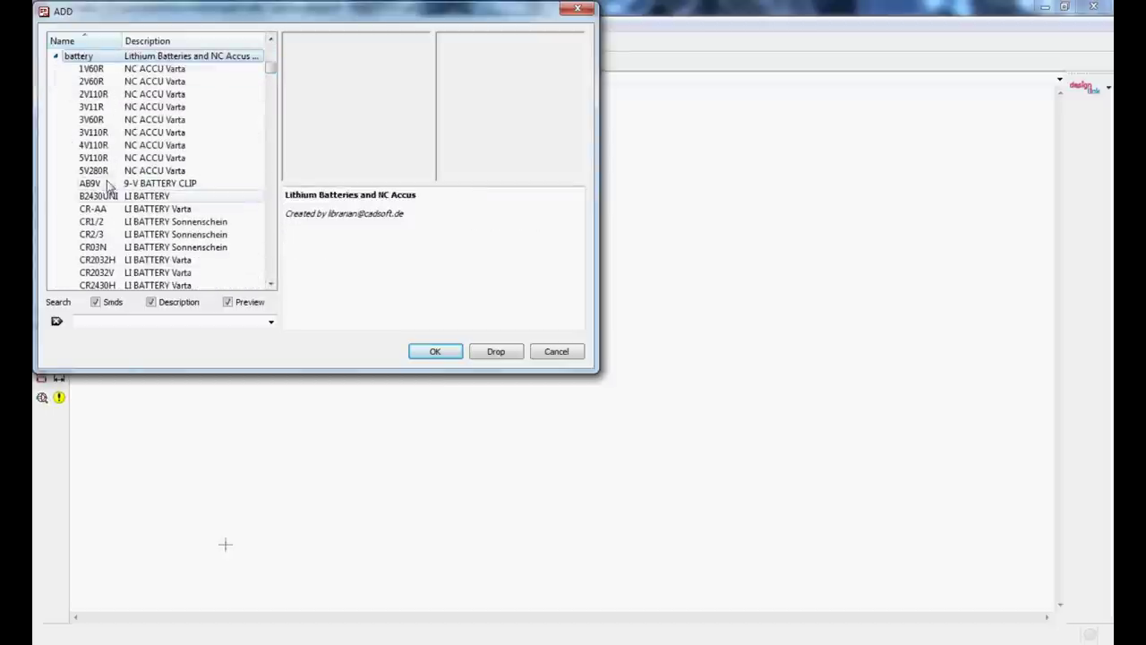
pyautogui.click(187, 183)
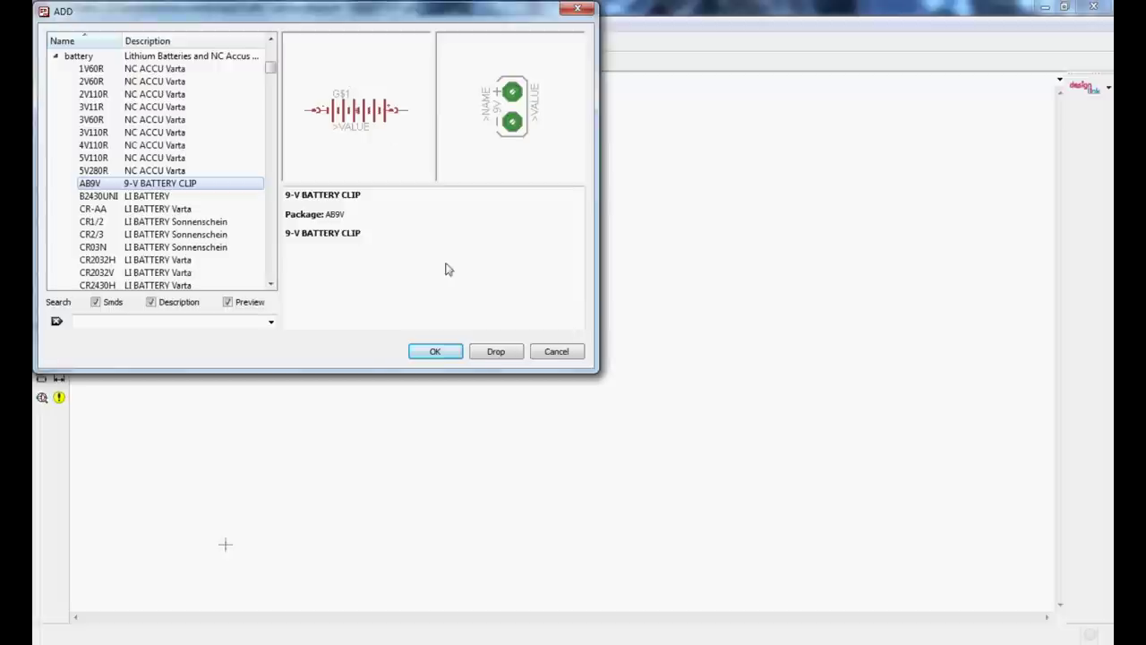
pyautogui.click(435, 352)
pyautogui.rightClick(379, 330)
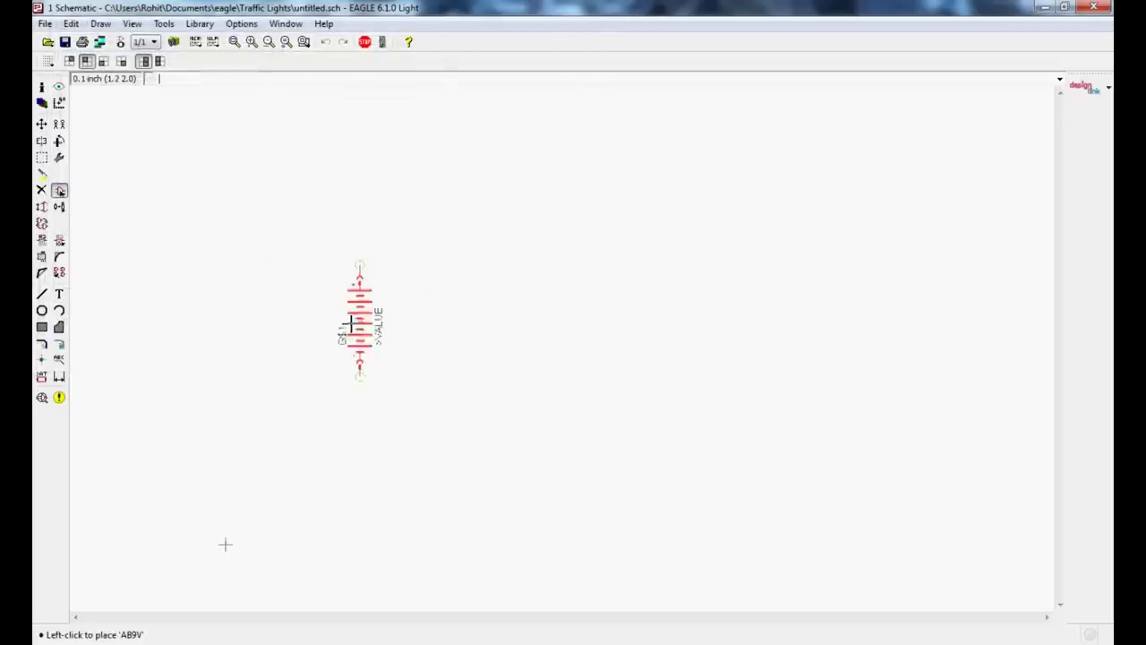
pyautogui.rightClick(414, 320)
pyautogui.rightClick(417, 319)
pyautogui.rightClick(416, 320)
pyautogui.rightClick(418, 319)
pyautogui.rightClick(418, 319)
pyautogui.rightClick(418, 320)
pyautogui.rightClick(416, 320)
pyautogui.rightClick(417, 320)
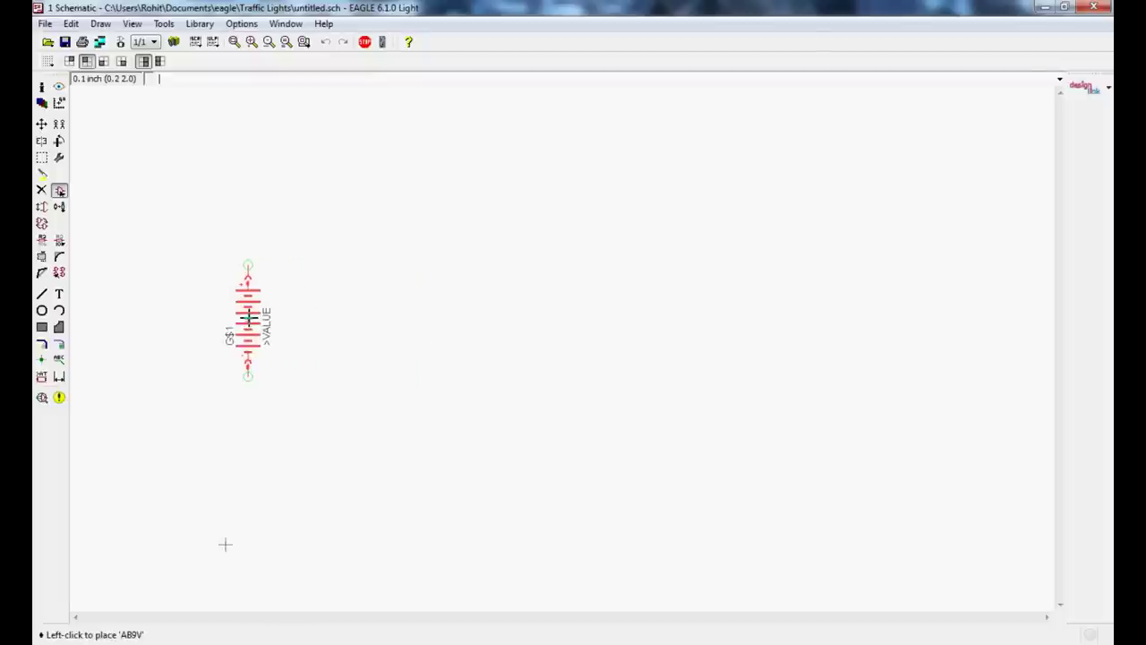
pyautogui.click(248, 317)
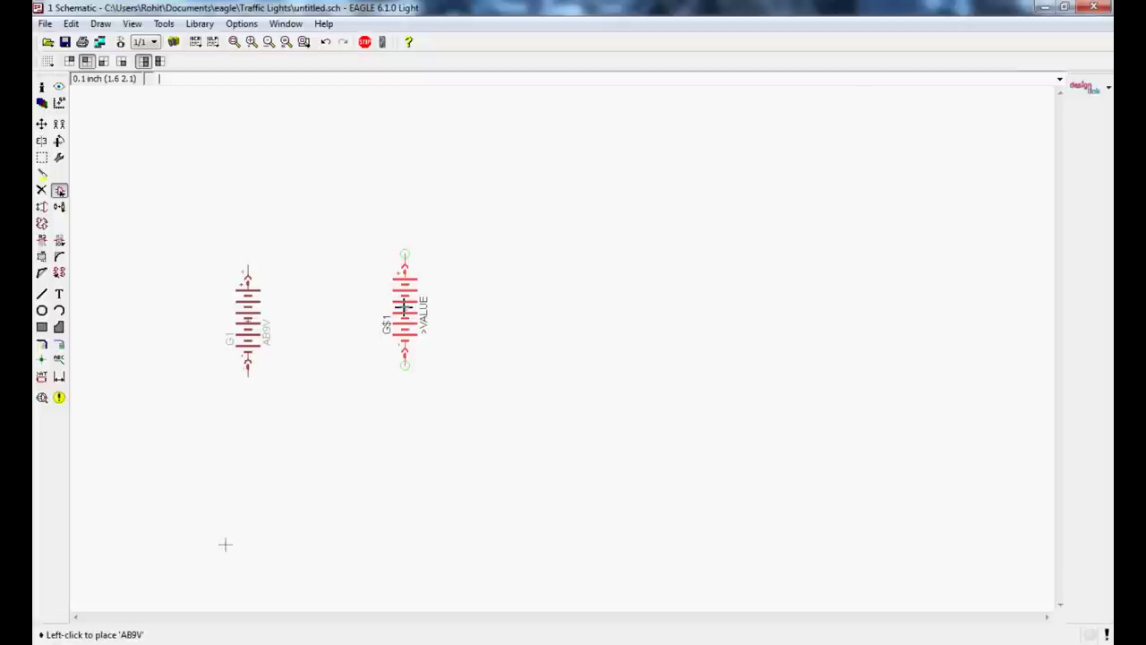
pyautogui.press('Escape')
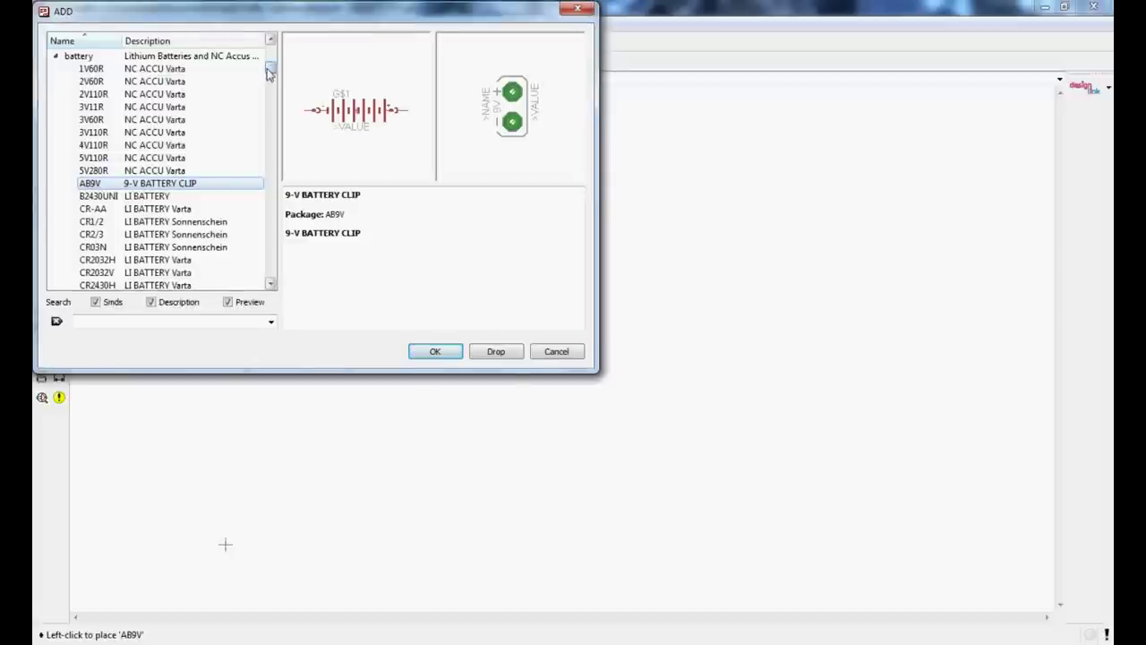
# Step: Select the R-EU_ resistor in the 0207/10 package from the resistor library
pyautogui.click(56, 56)
pyautogui.moveTo(270, 72); pyautogui.dragTo(267, 221)
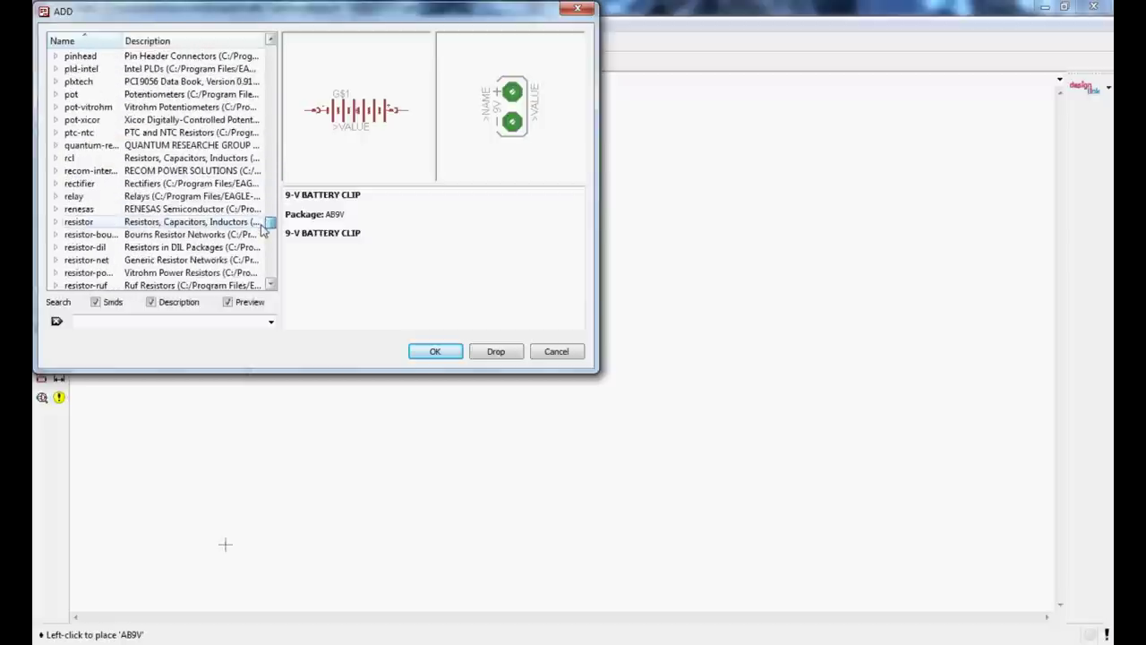
pyautogui.click(56, 222)
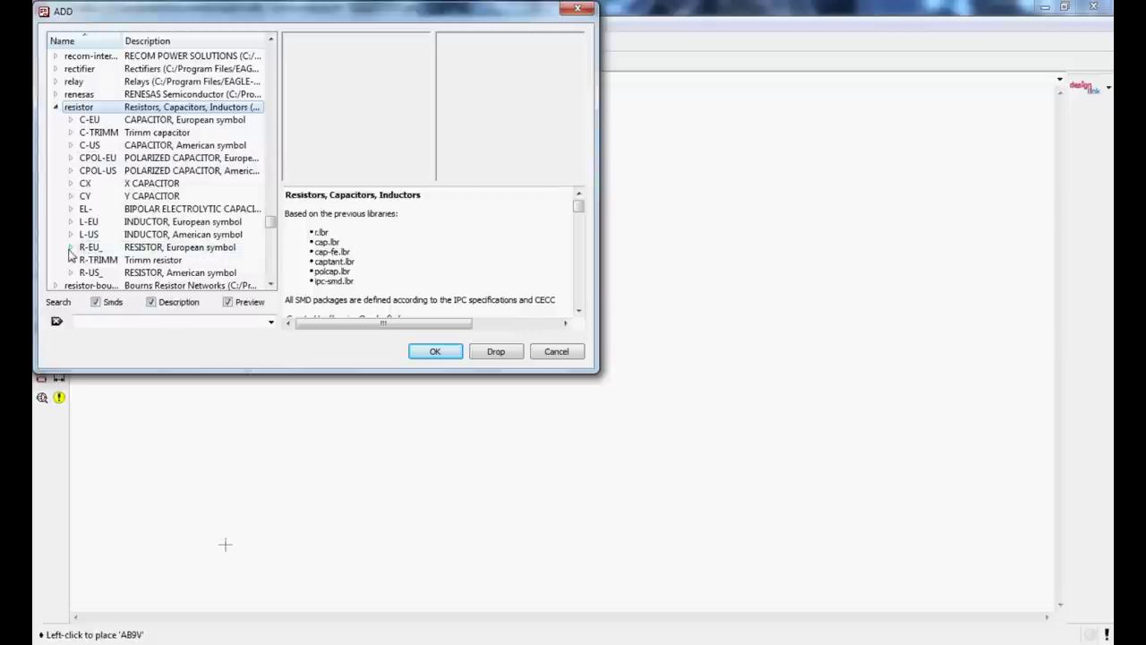
pyautogui.click(70, 248)
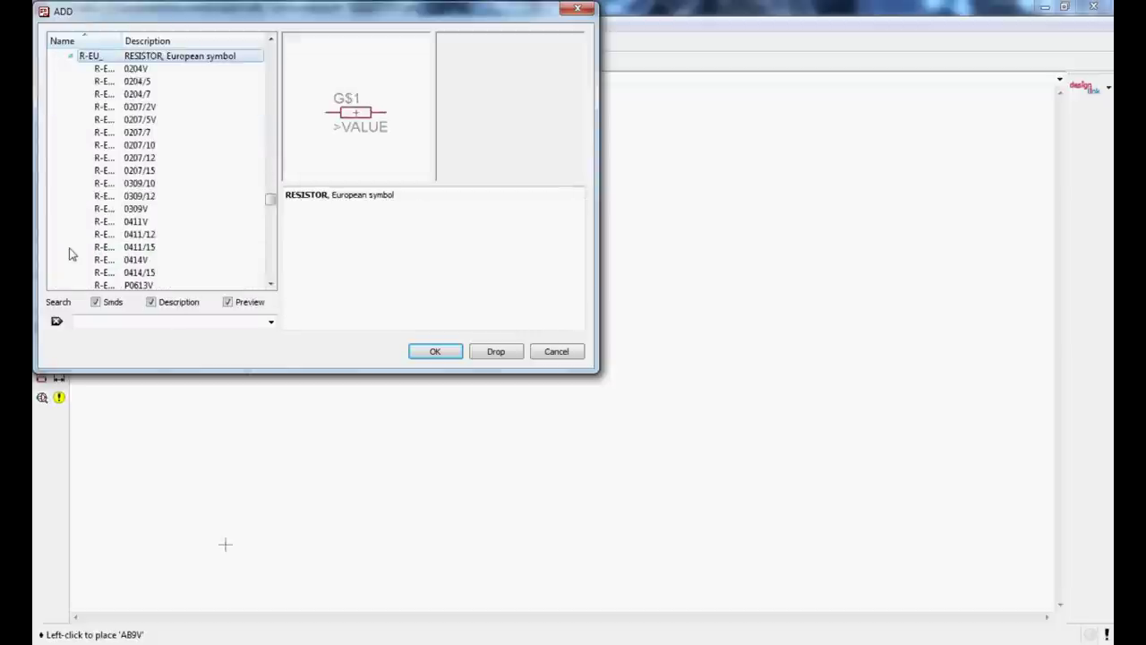
pyautogui.click(150, 146)
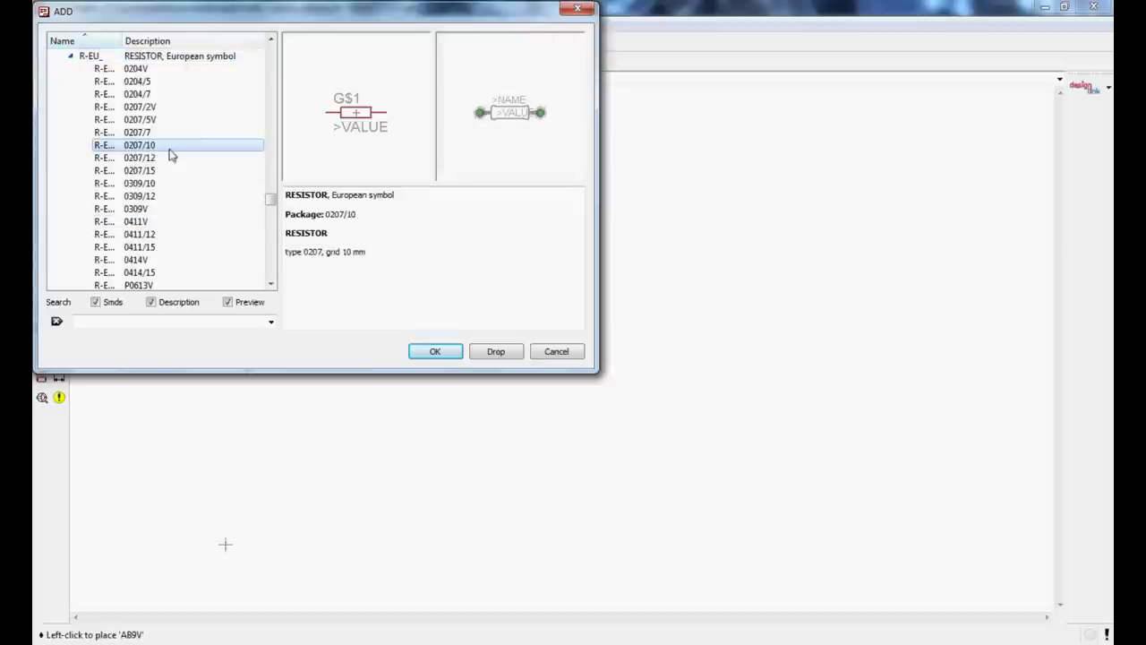
pyautogui.click(435, 351)
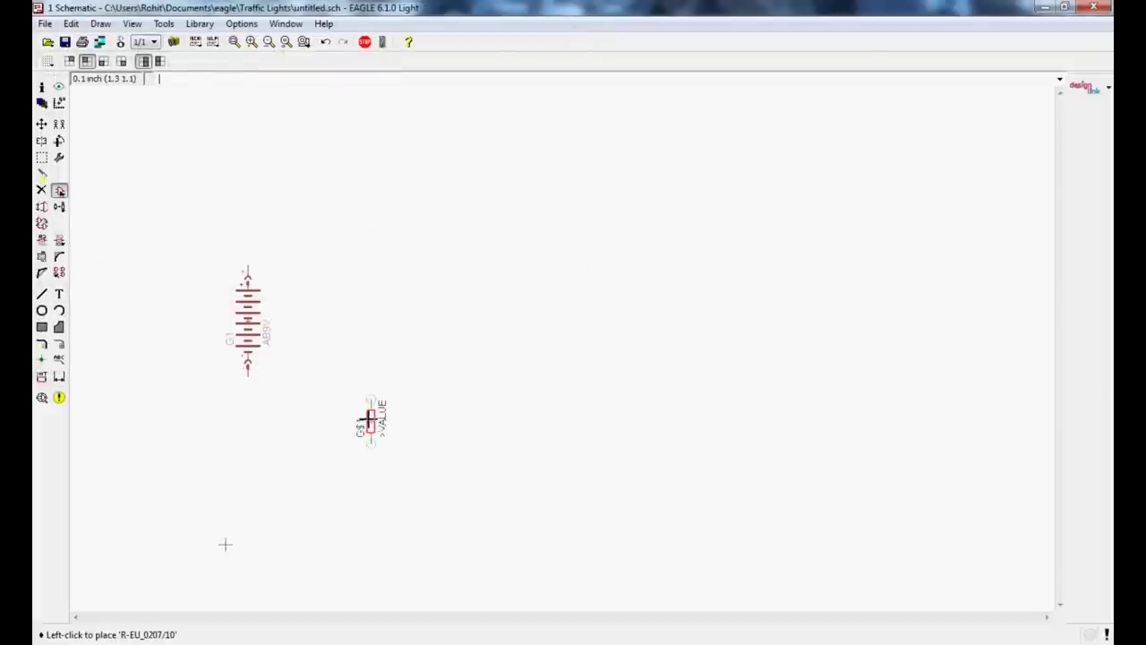
# Step: Place R1–R2 upright, R3–R5 stacked horizontally at right, and R6–R7 along the bottom
pyautogui.click(370, 388)
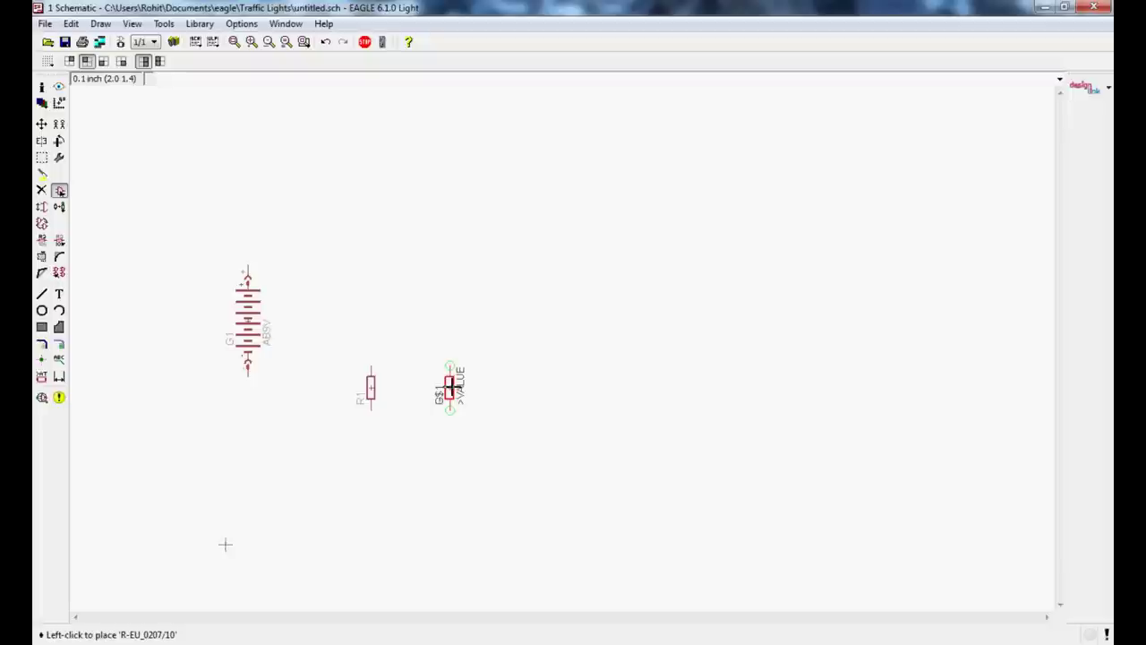
pyautogui.click(449, 387)
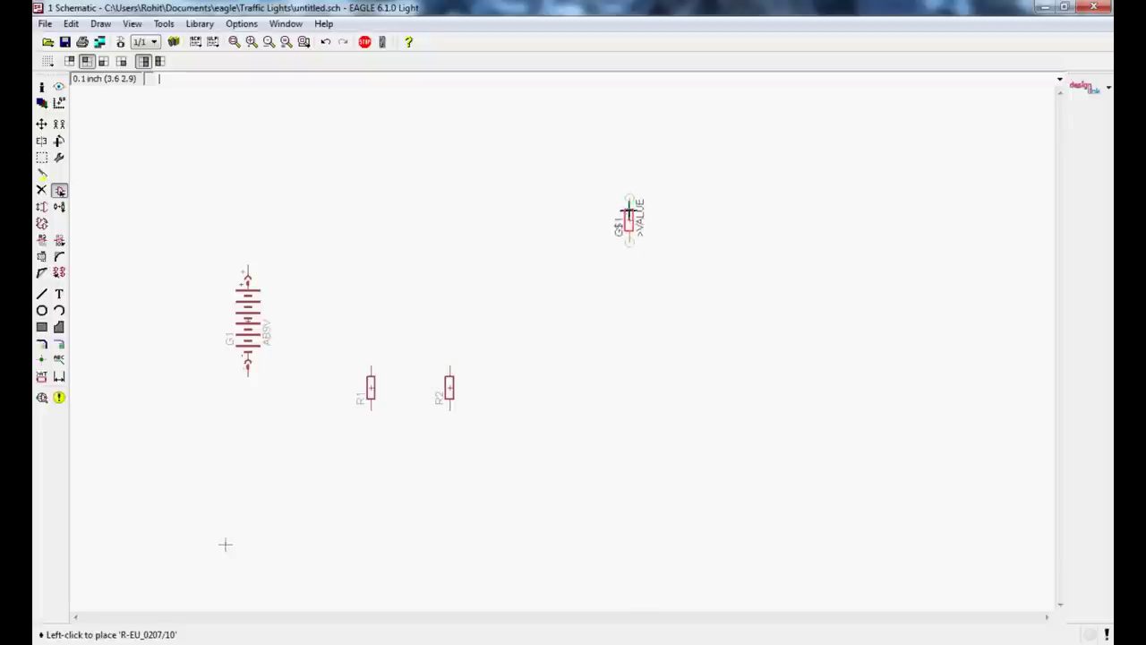
pyautogui.rightClick(639, 215)
pyautogui.click(695, 219)
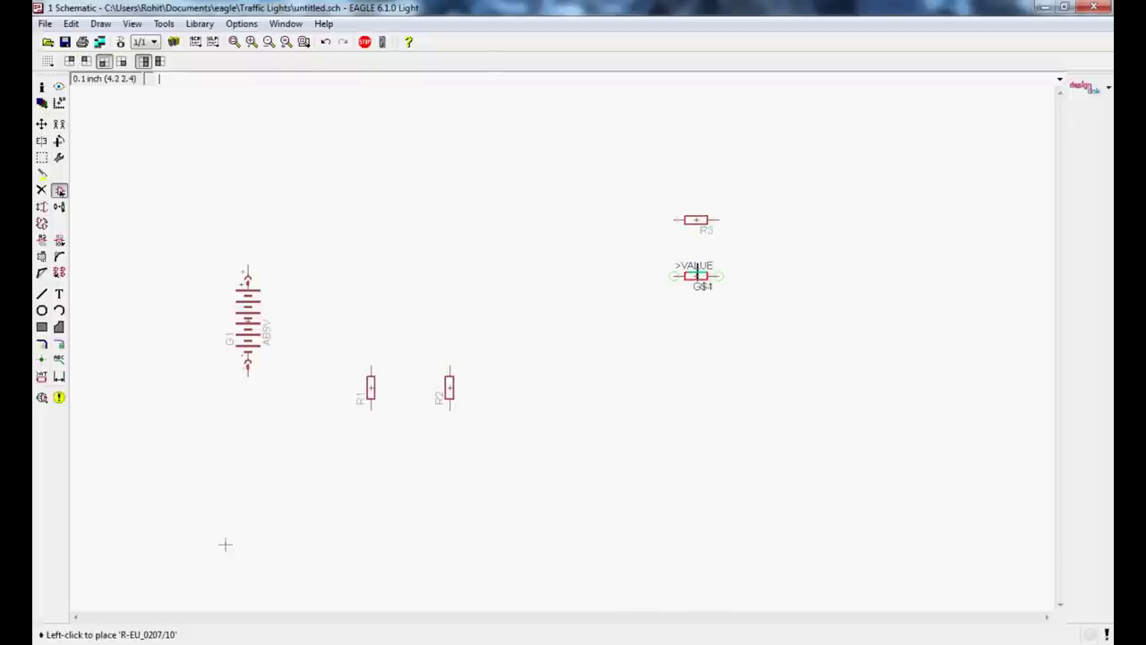
pyautogui.click(696, 276)
pyautogui.click(695, 331)
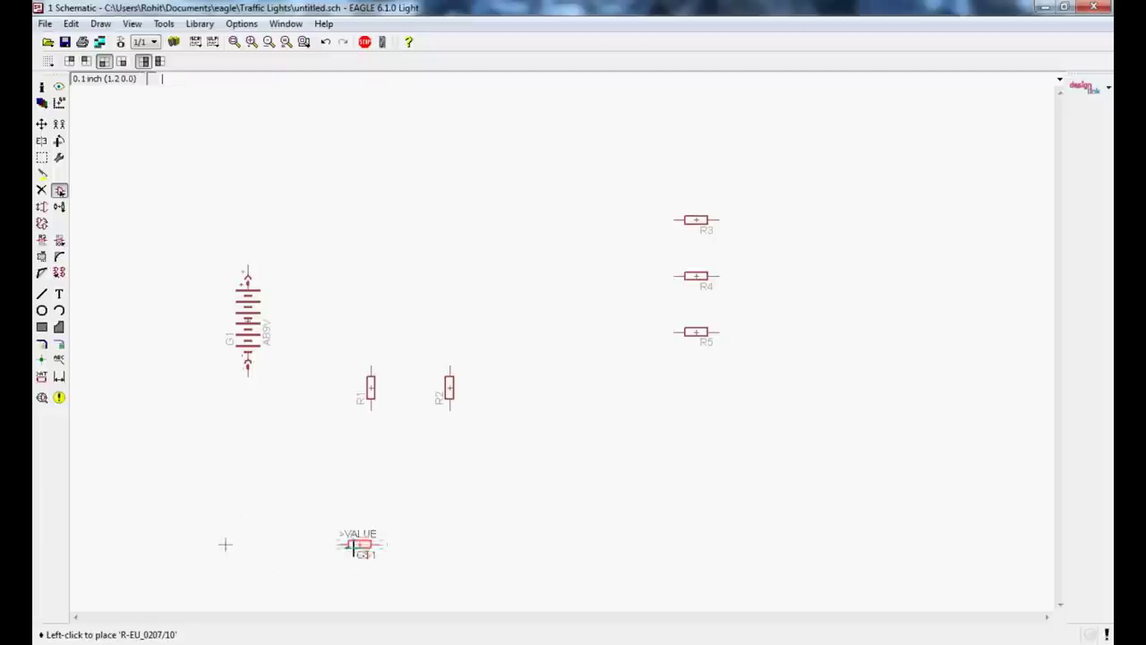
pyautogui.click(325, 510)
pyautogui.click(427, 510)
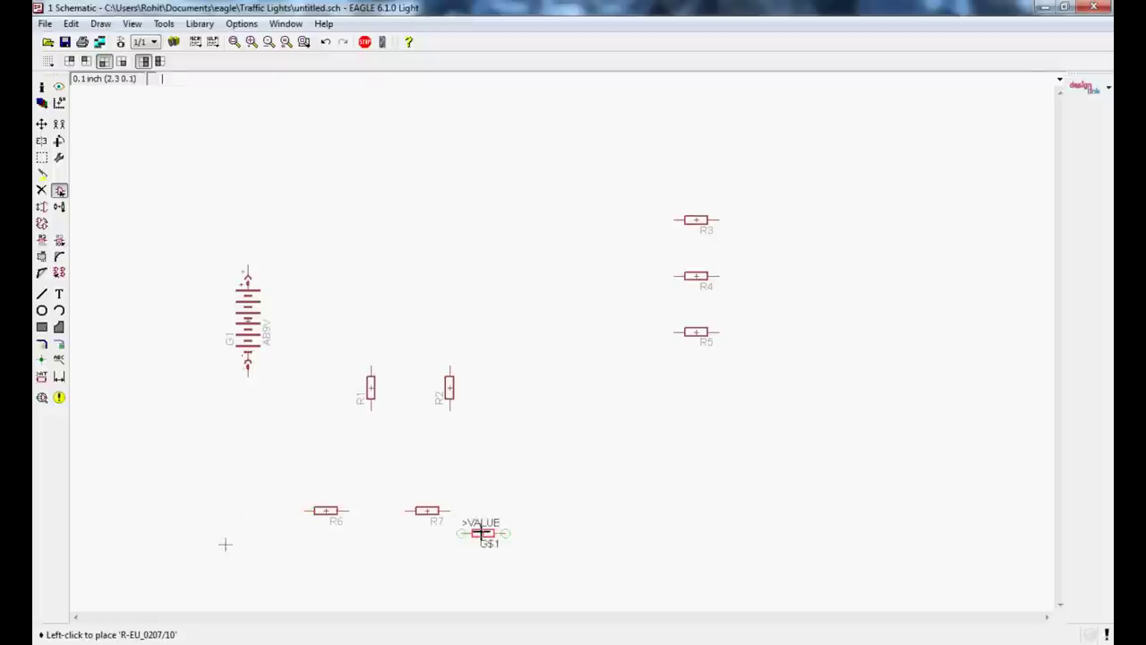
# Step: Collapse the resistor packages and expand the CPOL-EU polarized capacitor packages
pyautogui.press('Escape')
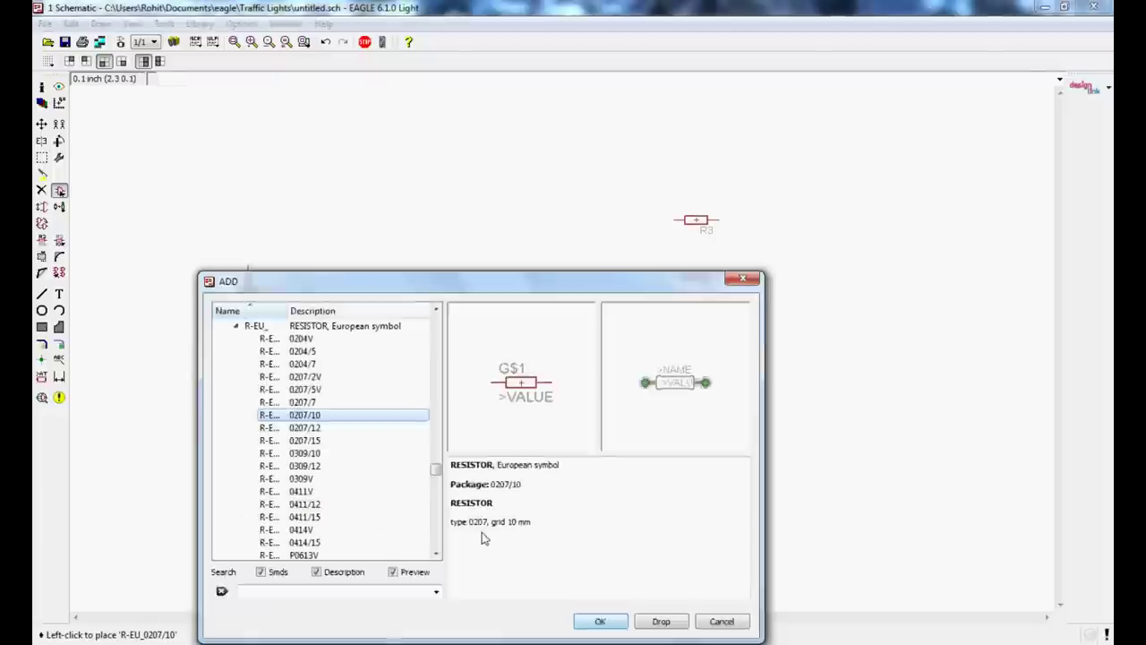
pyautogui.click(236, 326)
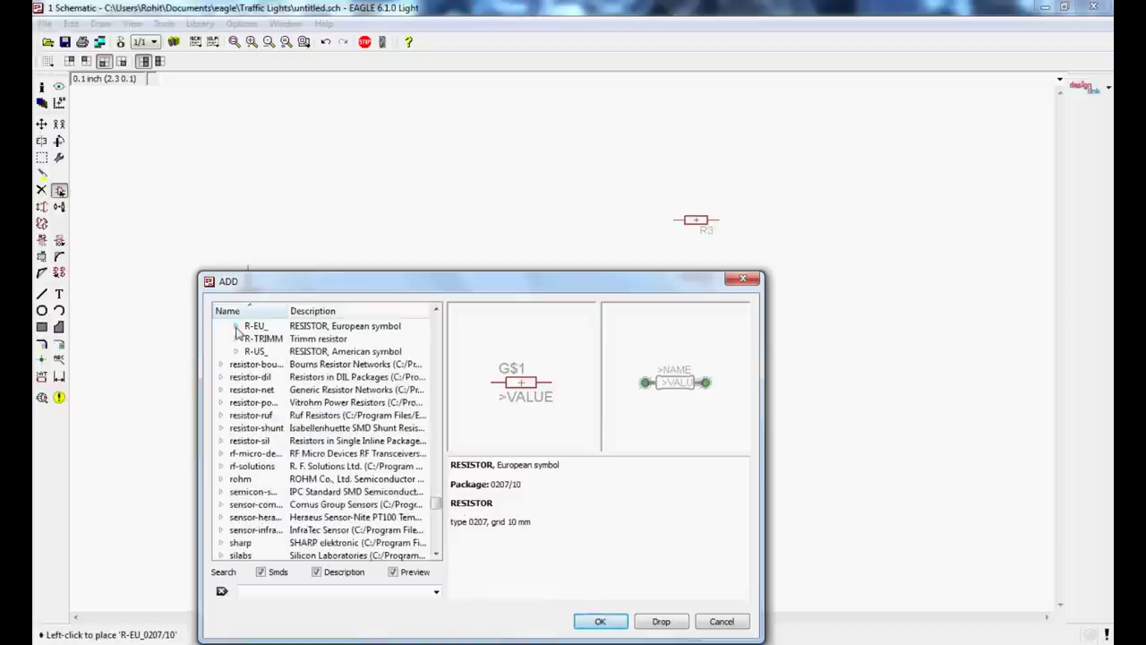
pyautogui.scroll(1, 314, 384)
pyautogui.scroll(4, 312, 385)
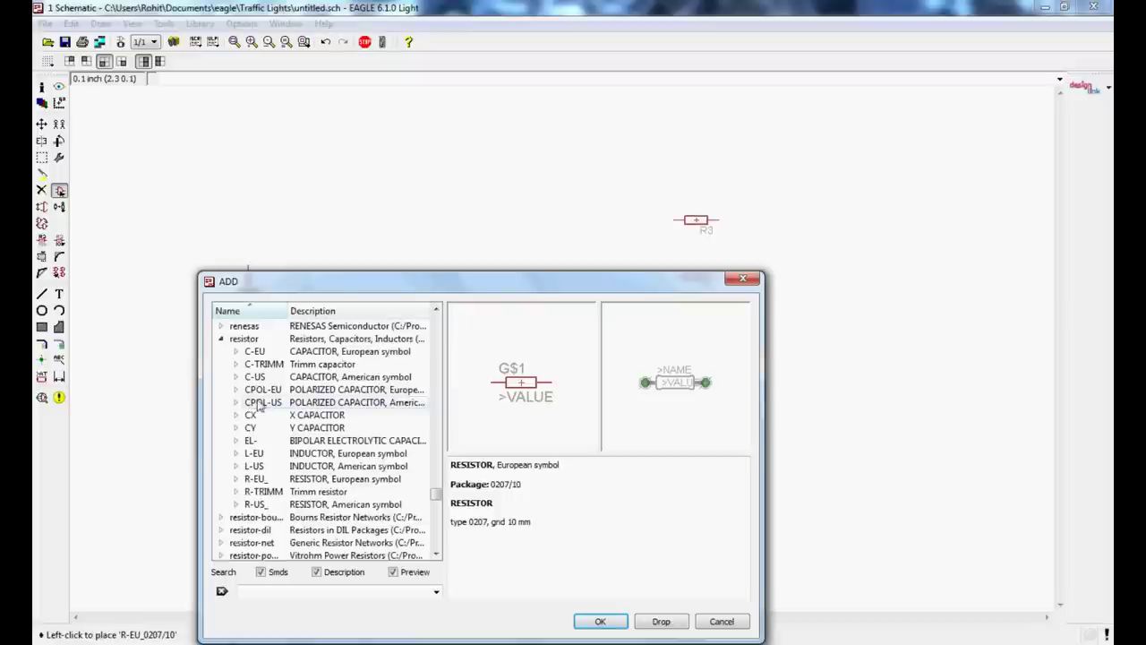
pyautogui.click(235, 390)
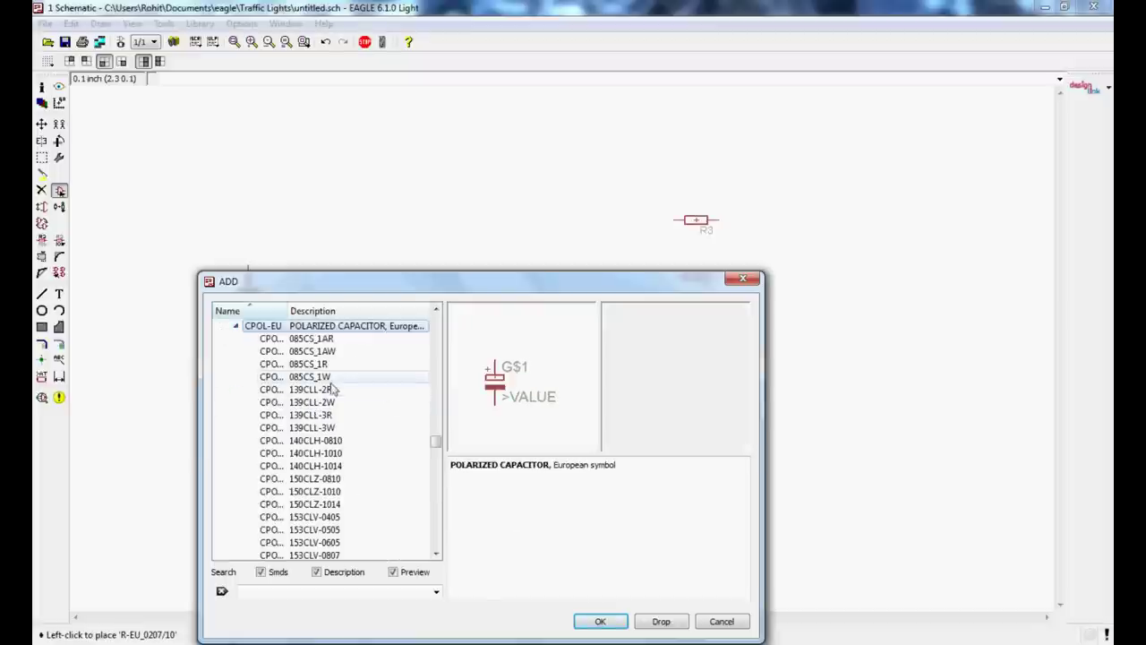
pyautogui.scroll(-12, 325, 387)
pyautogui.scroll(-6, 324, 387)
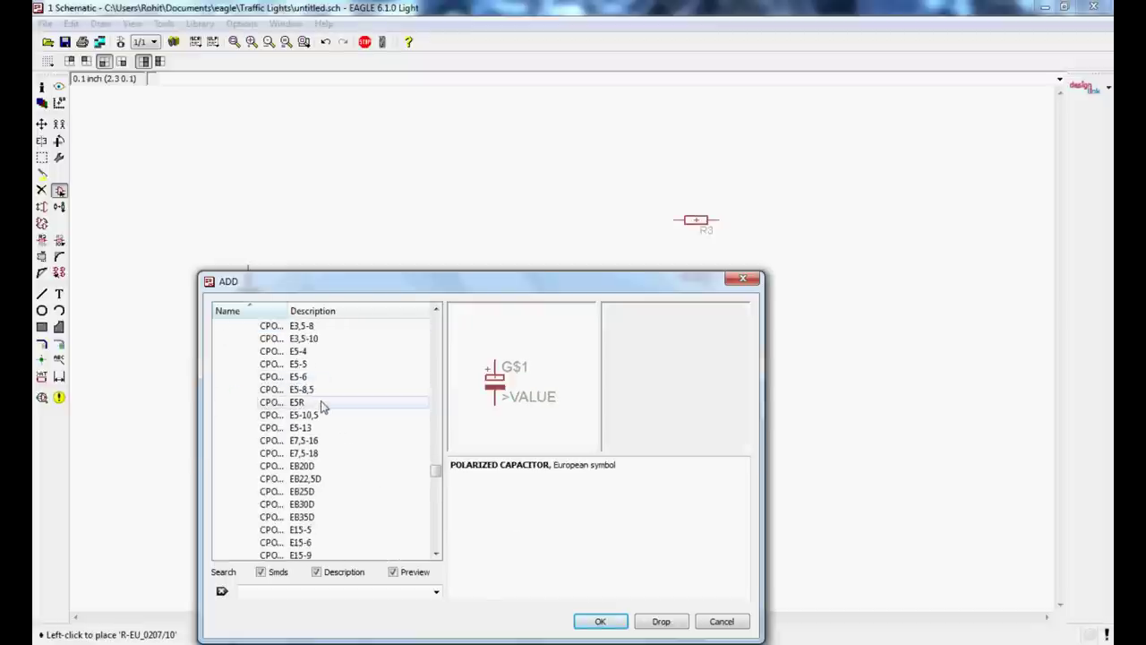
pyautogui.scroll(-1, 314, 403)
# Step: Compare the capacitor packages and select E3,5-8
pyautogui.click(312, 377)
pyautogui.click(309, 391)
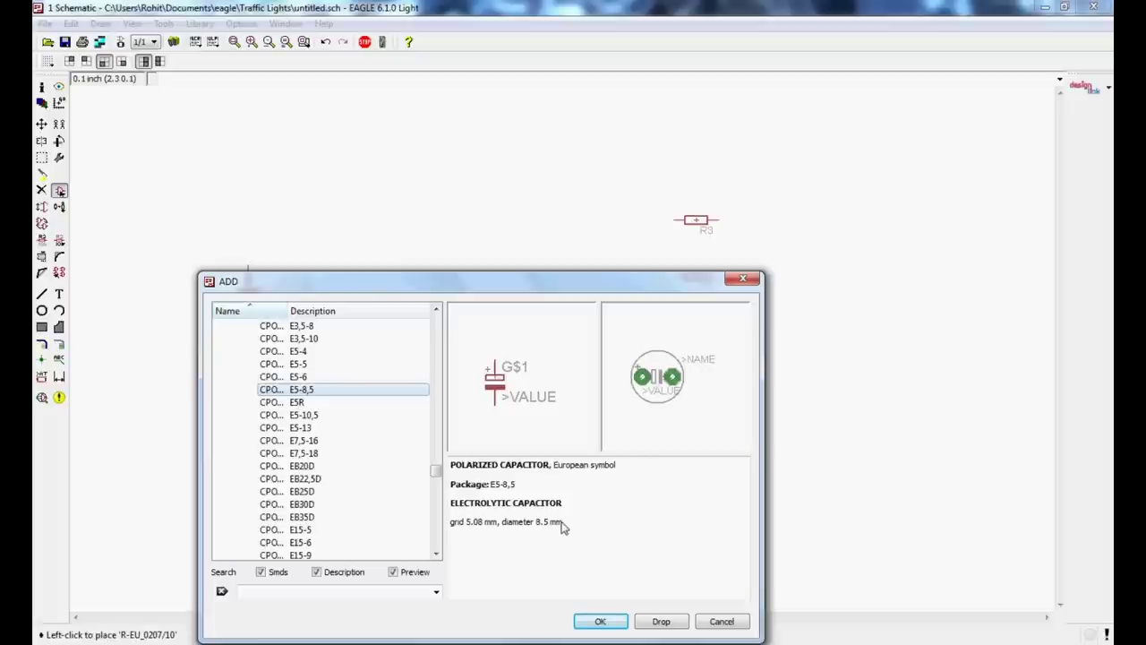
pyautogui.click(300, 376)
pyautogui.click(303, 365)
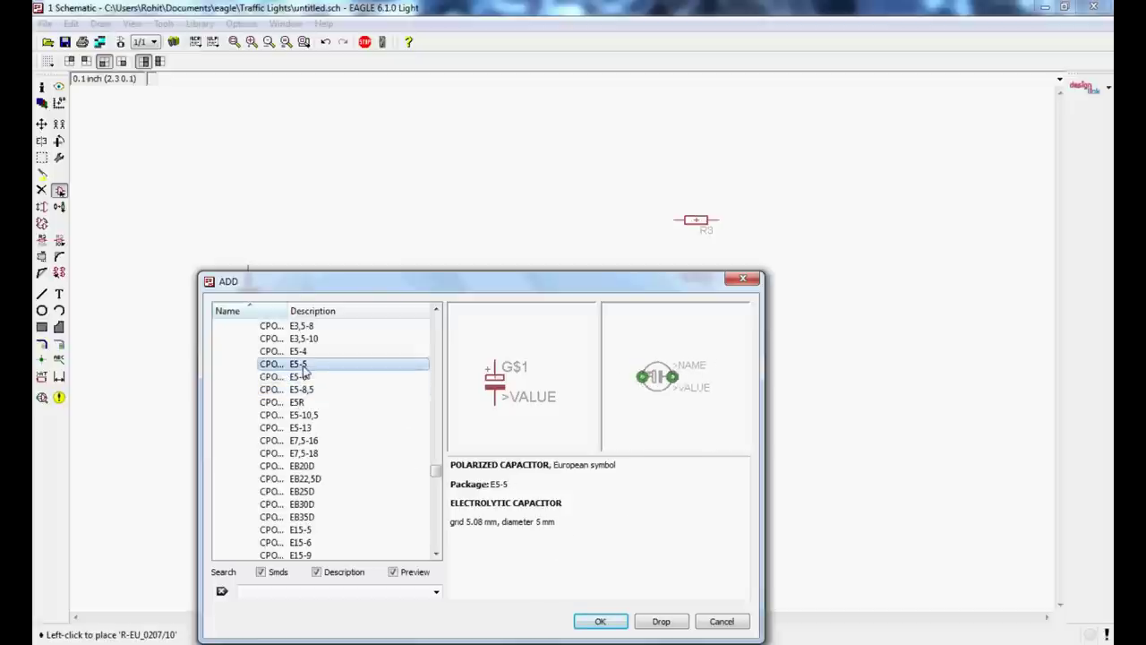
pyautogui.click(303, 415)
pyautogui.click(301, 403)
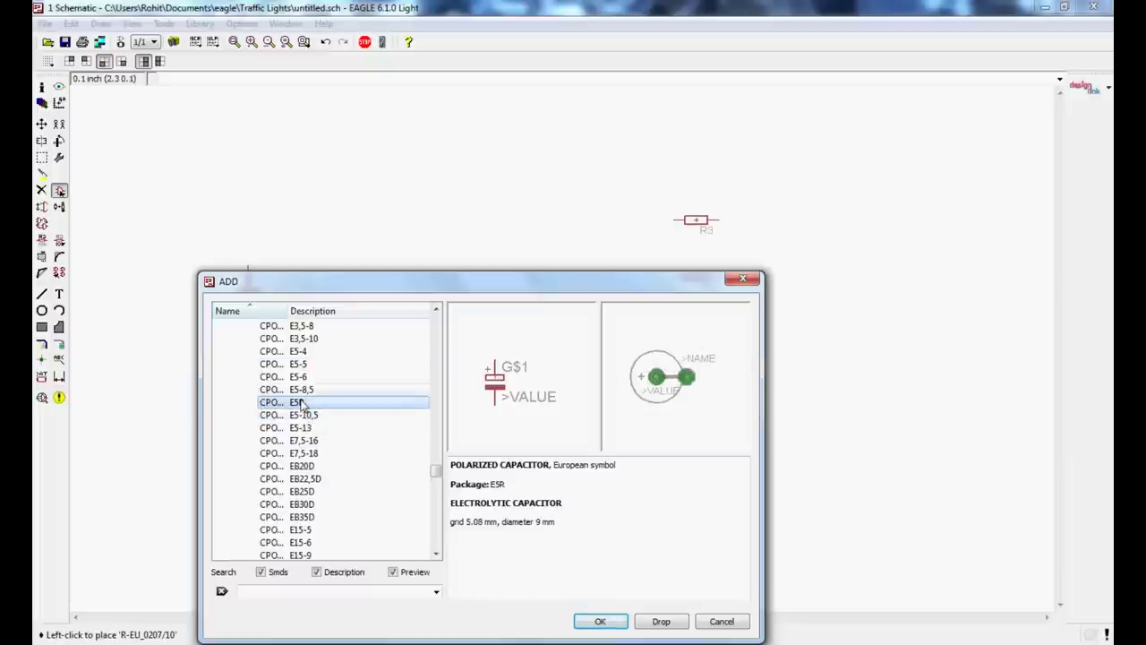
pyautogui.click(301, 390)
pyautogui.click(302, 364)
pyautogui.click(302, 338)
pyautogui.click(303, 326)
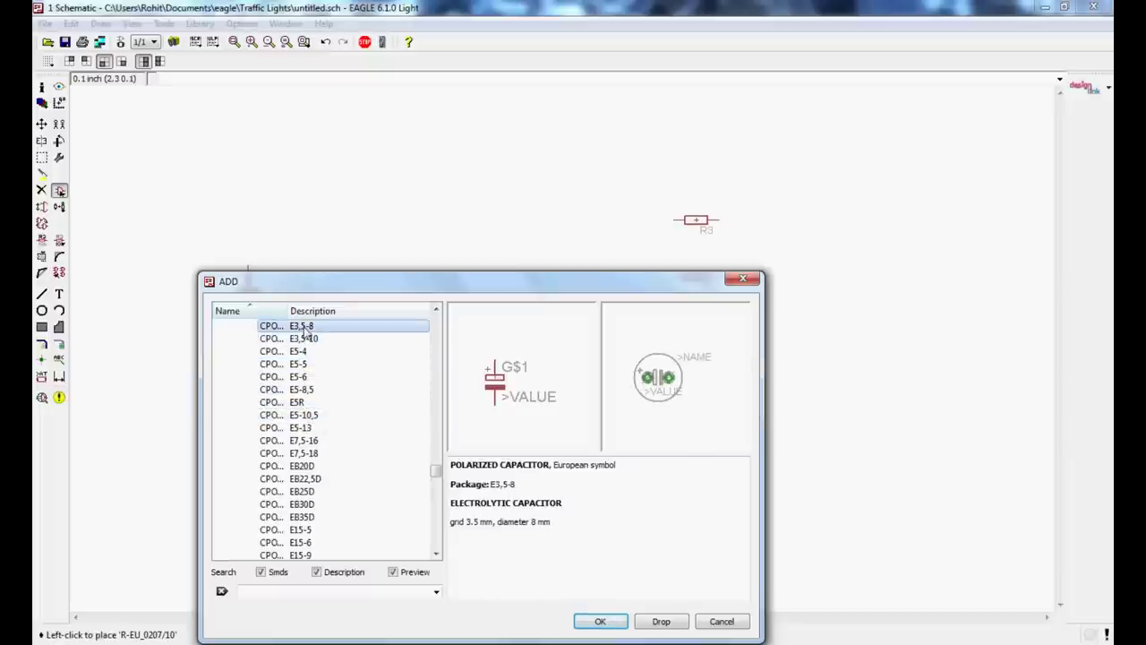
pyautogui.click(302, 338)
pyautogui.click(302, 327)
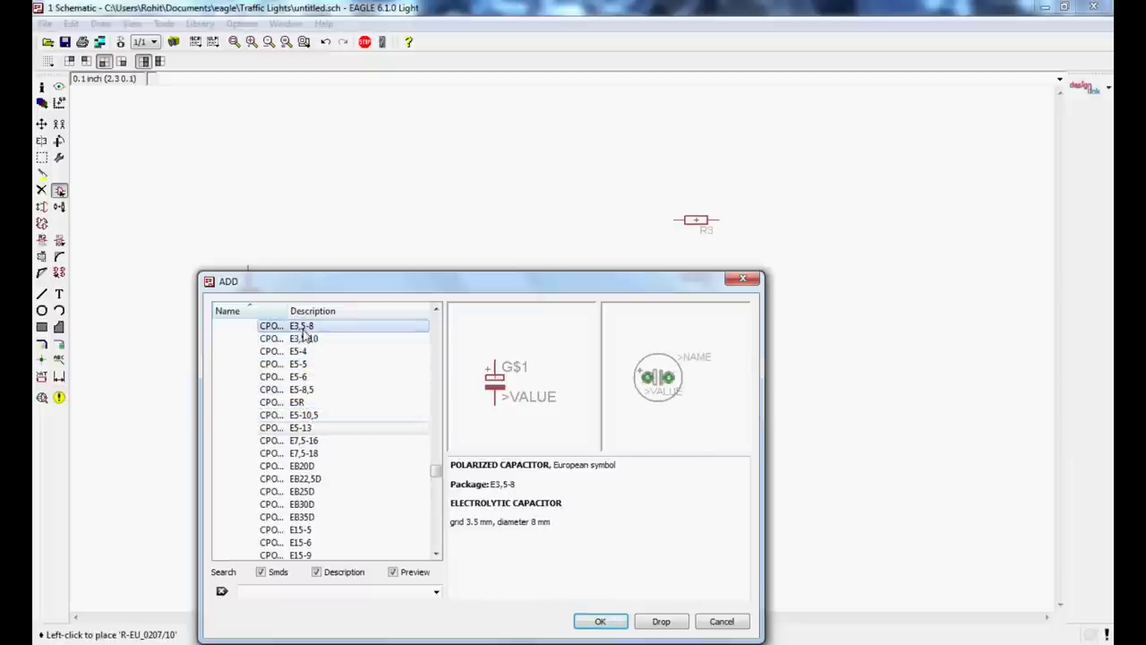
# Step: Place capacitor C1, rotated, just right of the battery
pyautogui.click(600, 621)
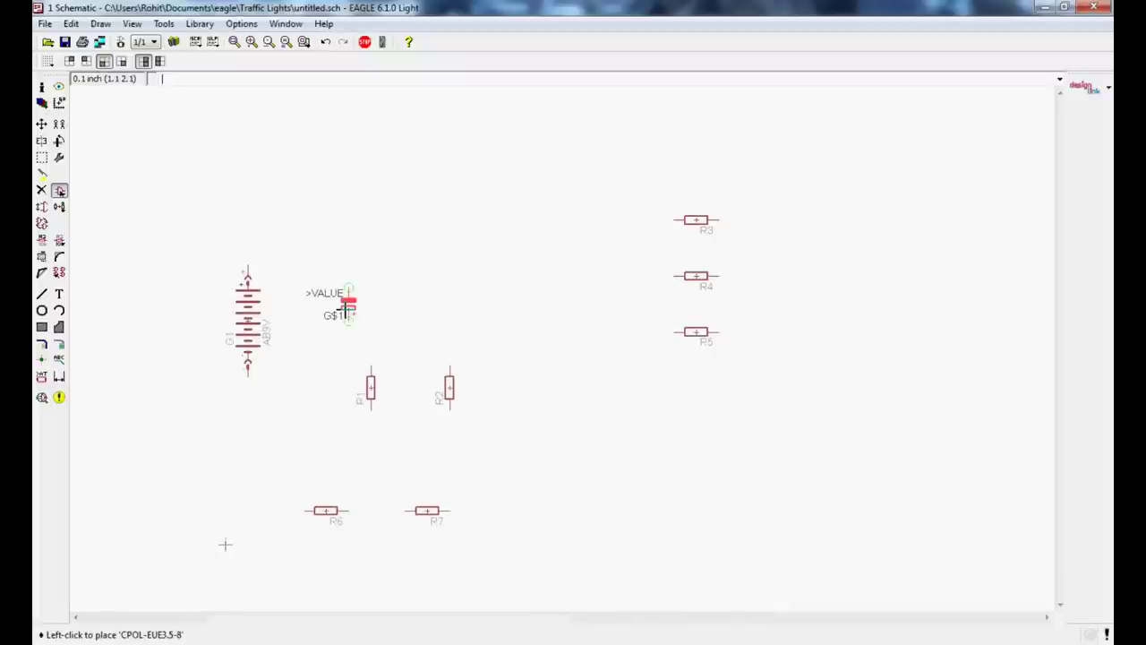
pyautogui.rightClick(345, 309)
pyautogui.rightClick(343, 308)
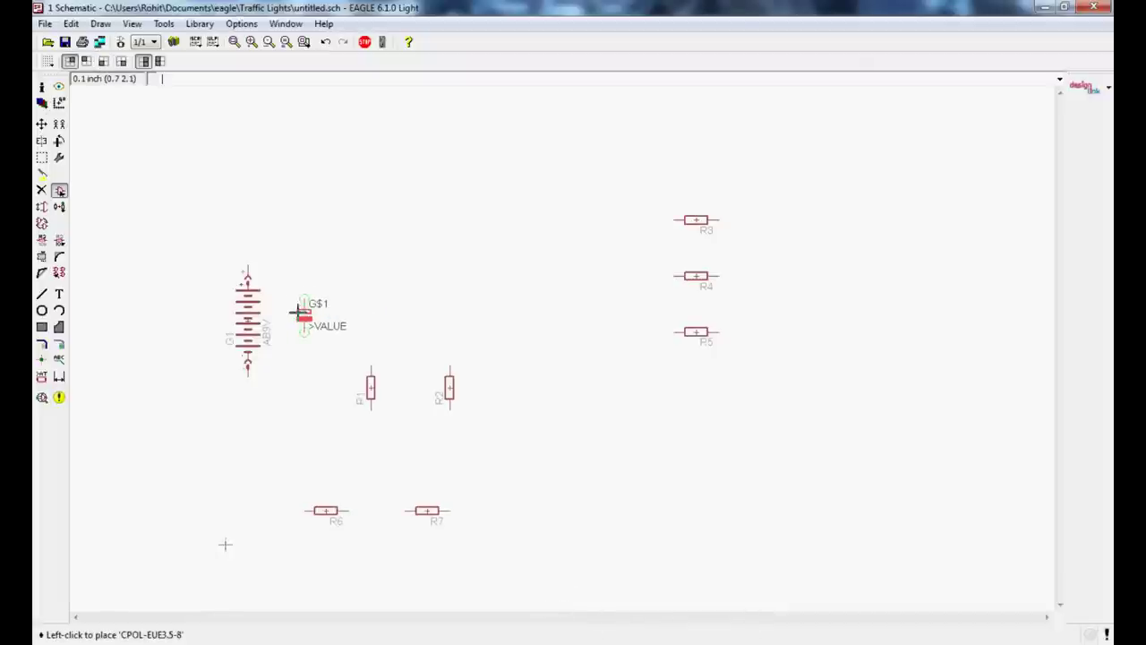
pyautogui.click(303, 311)
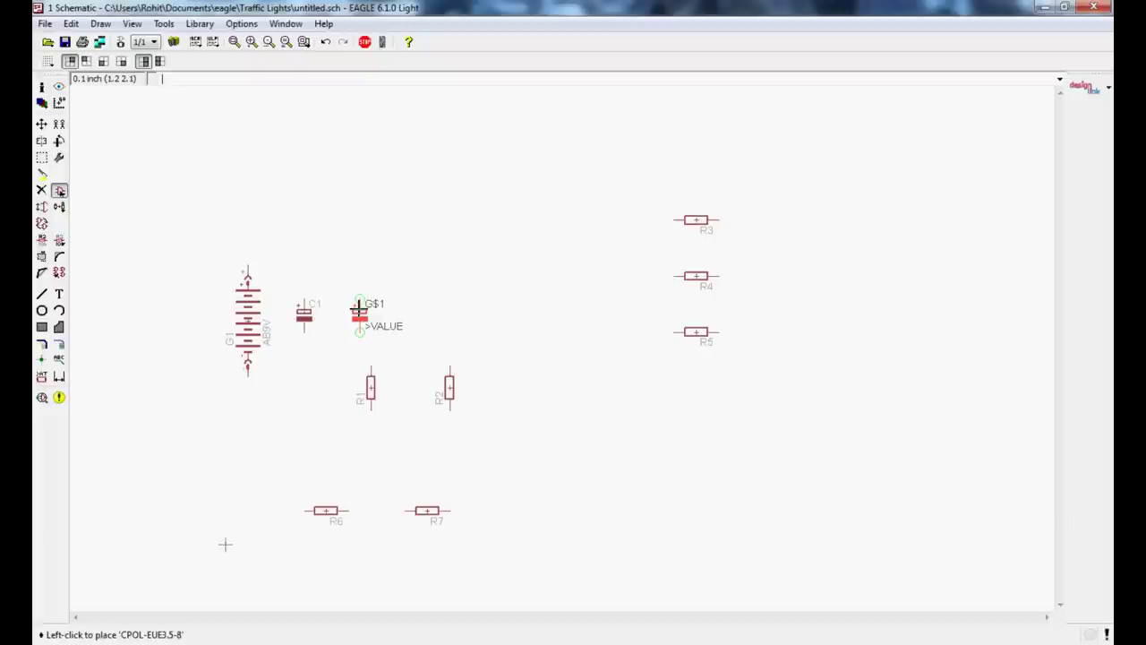
# Step: Collapse the resistor library and scroll the list to the ic-package library
pyautogui.press('Escape')
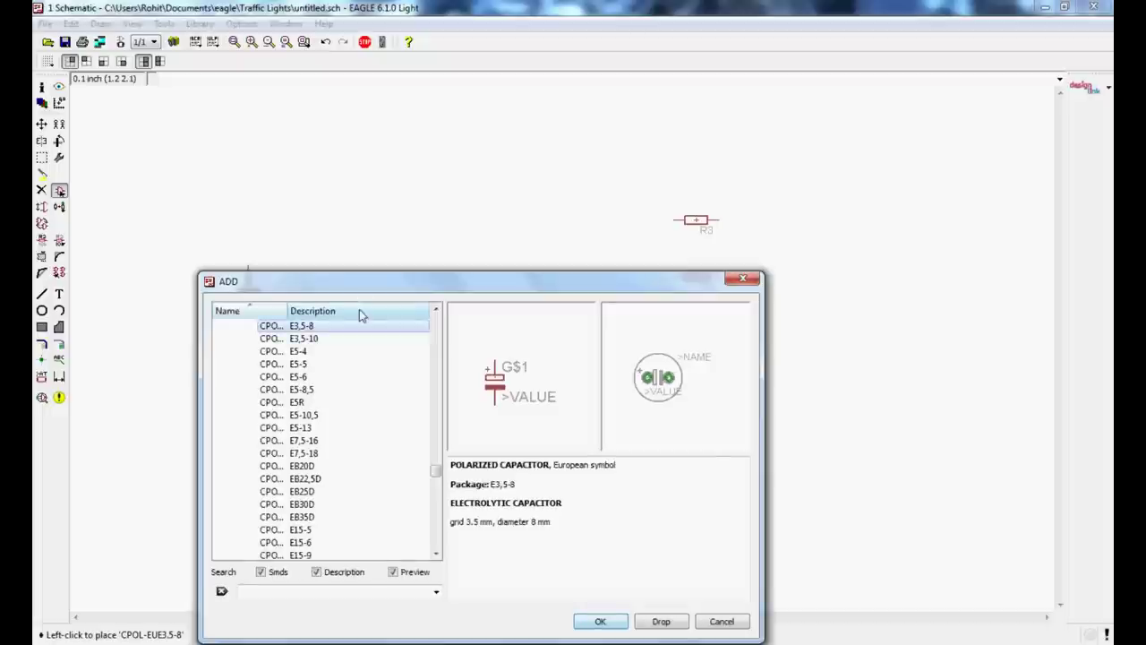
pyautogui.scroll(10, 268, 430)
pyautogui.scroll(12, 265, 436)
pyautogui.scroll(-3, 224, 470)
pyautogui.click(222, 467)
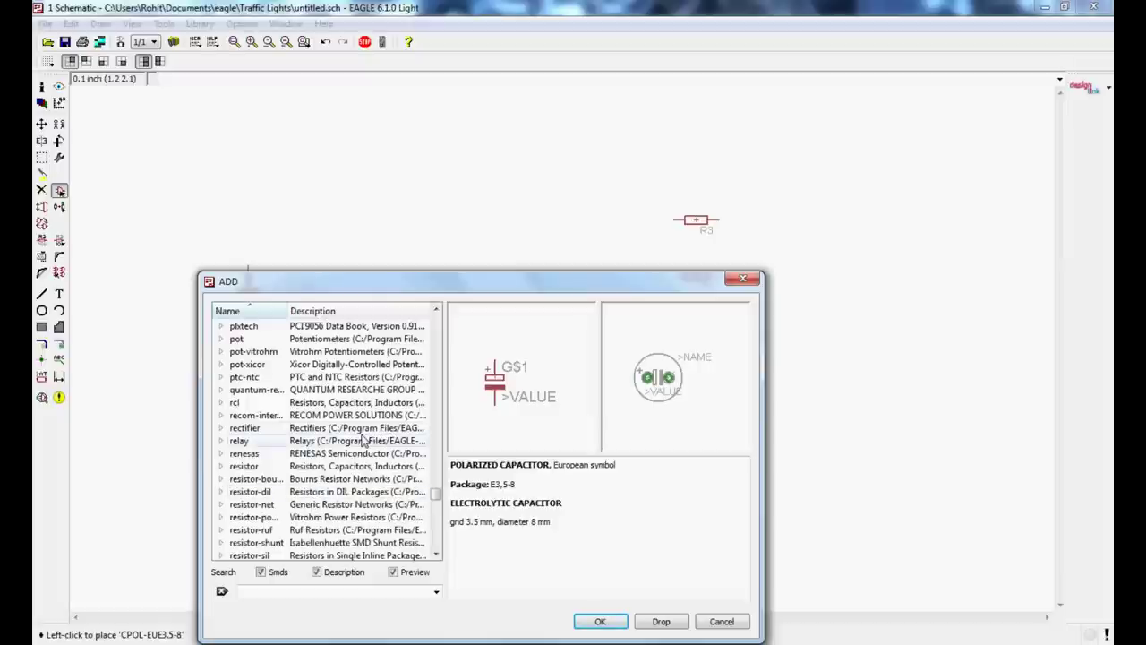
pyautogui.scroll(15, 349, 444)
pyautogui.scroll(8, 343, 445)
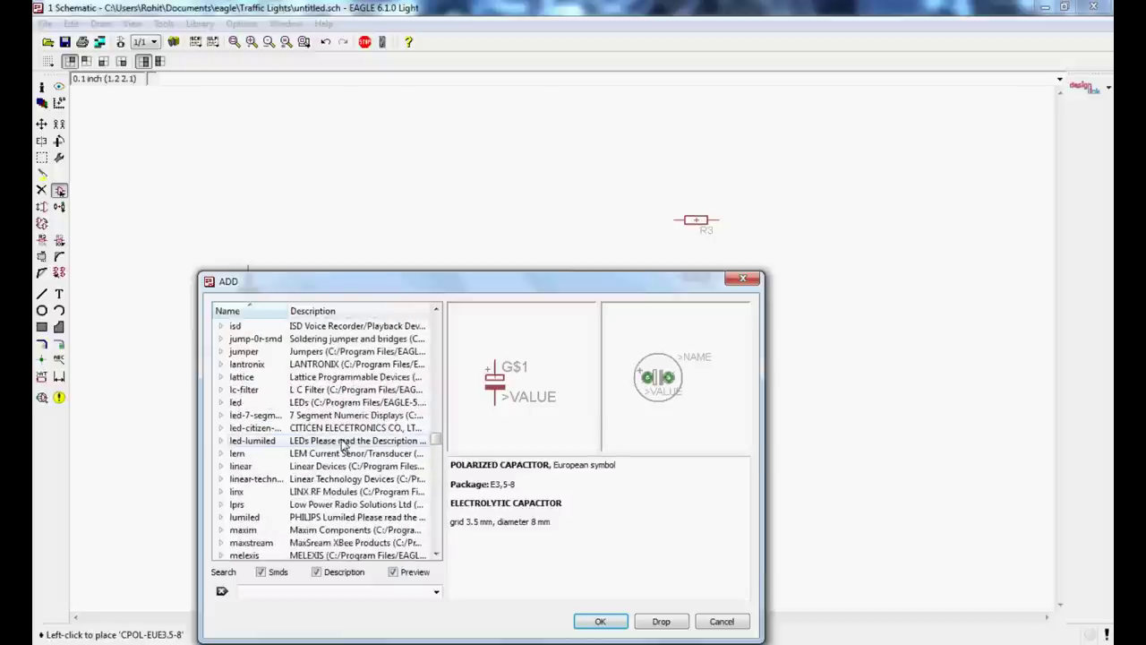
pyautogui.scroll(-4, 341, 445)
pyautogui.scroll(-4, 341, 445)
pyautogui.scroll(3, 341, 445)
pyautogui.scroll(-7, 341, 445)
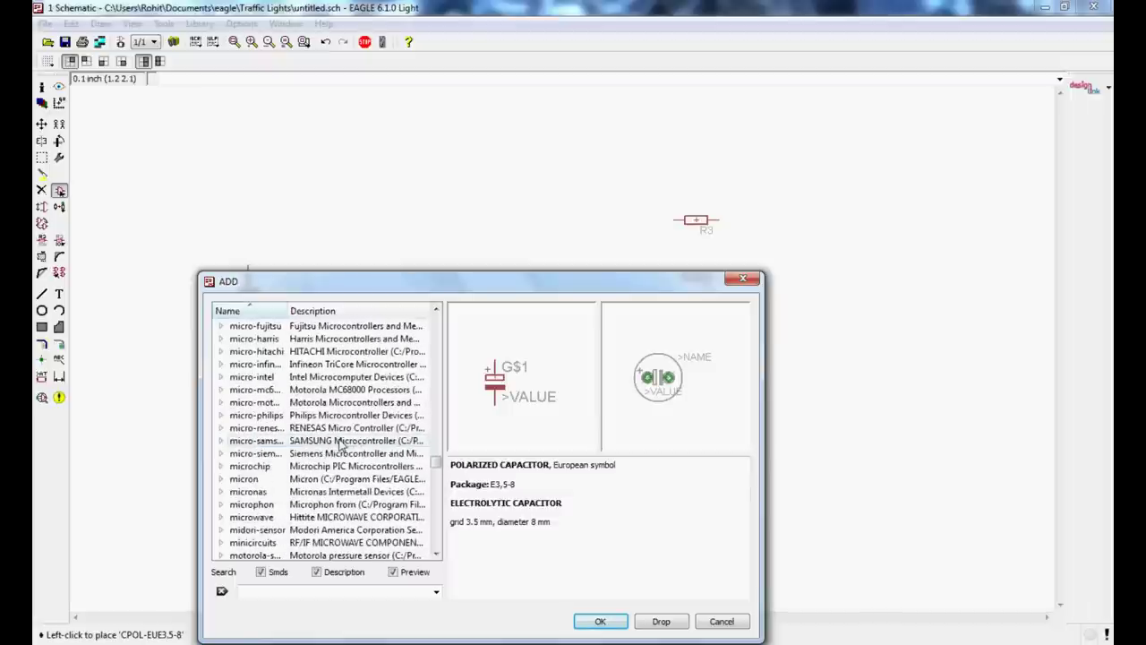
pyautogui.scroll(-15, 341, 445)
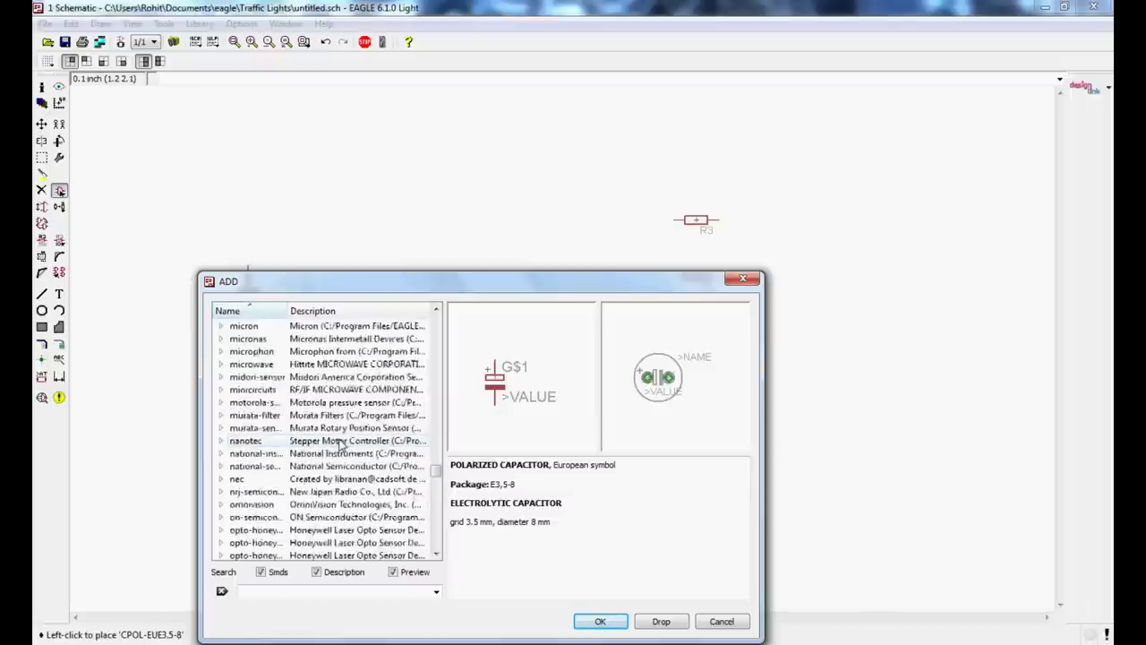
pyautogui.scroll(20, 341, 445)
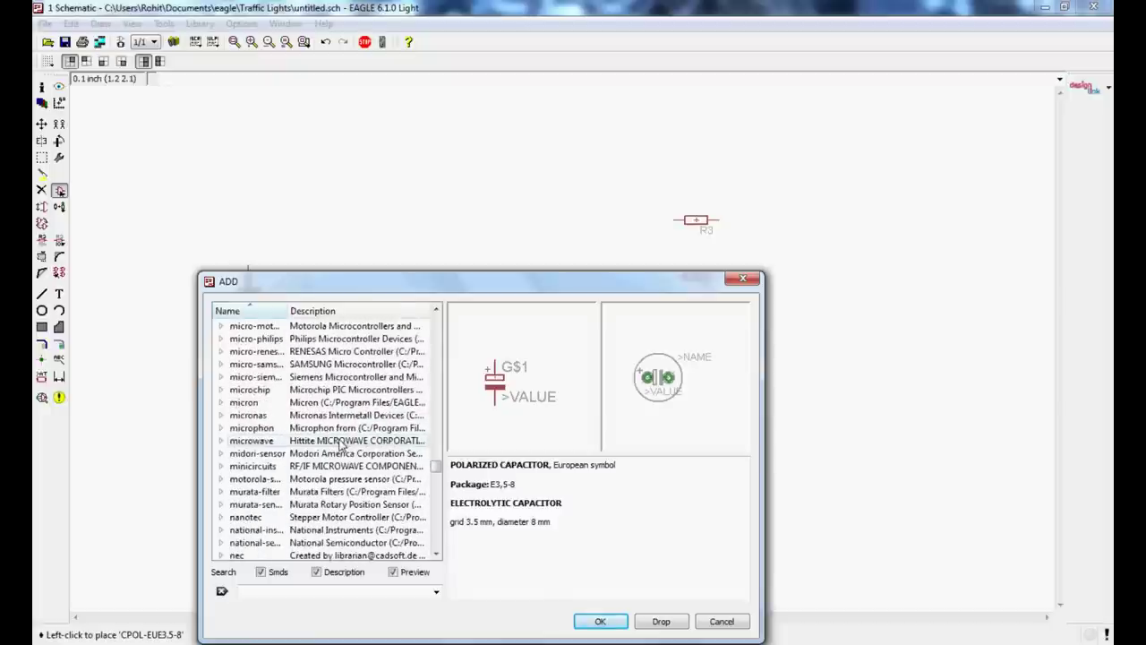
pyautogui.scroll(2, 341, 445)
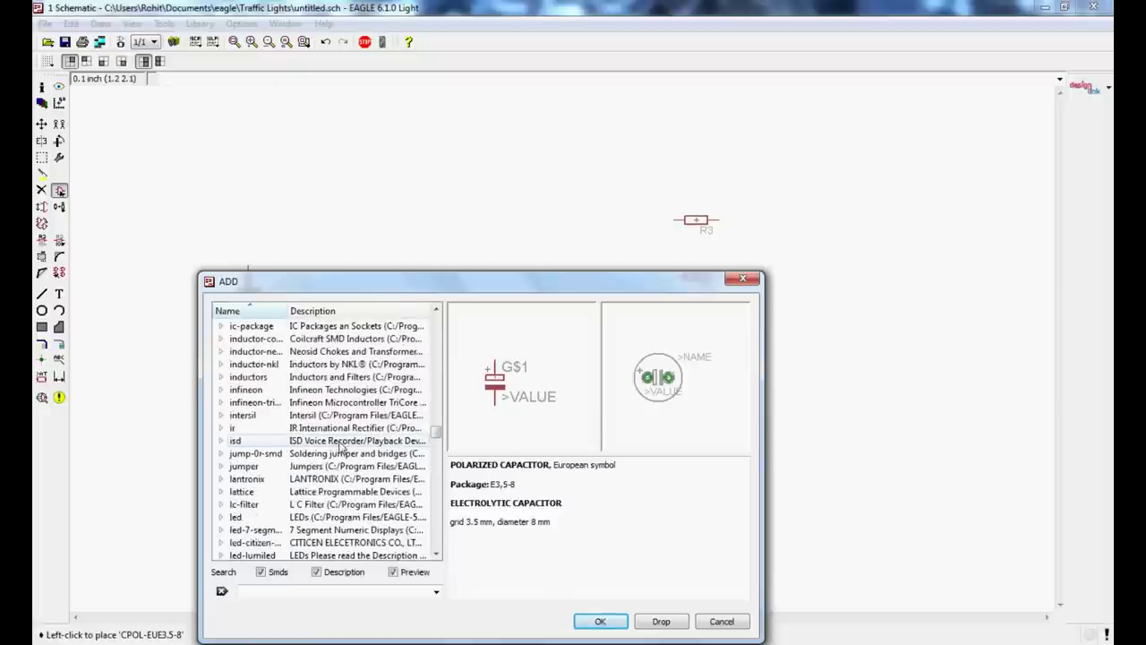
pyautogui.scroll(2, 341, 445)
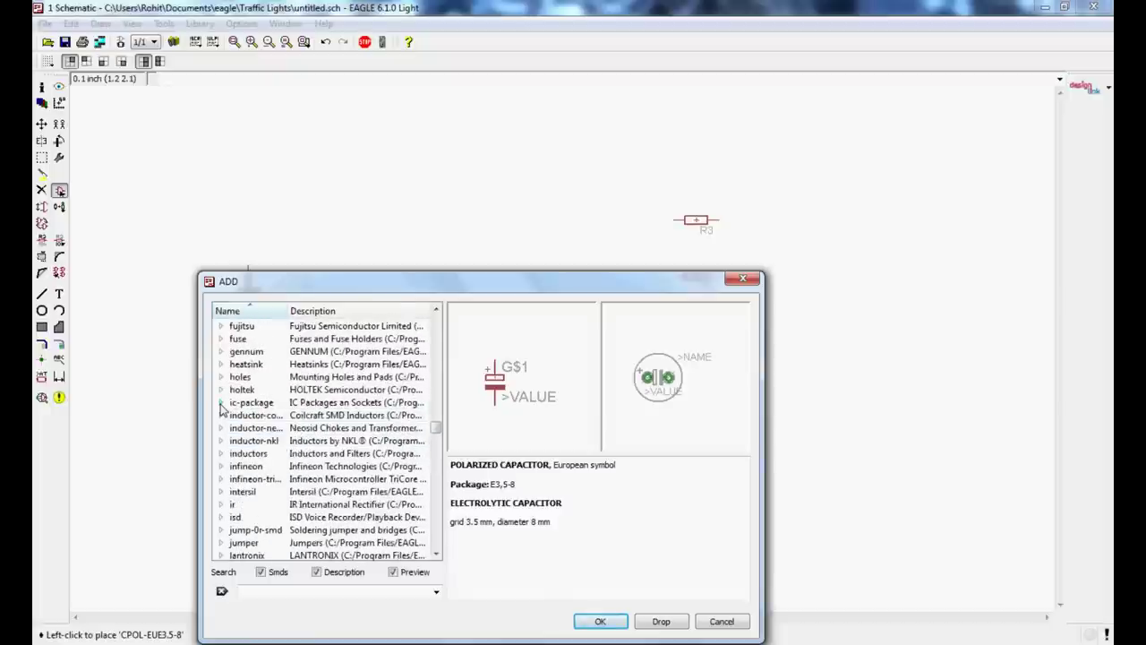
# Step: Select the DIL8S socket under ic-package > DIL8 and rotate it 90°
pyautogui.click(221, 404)
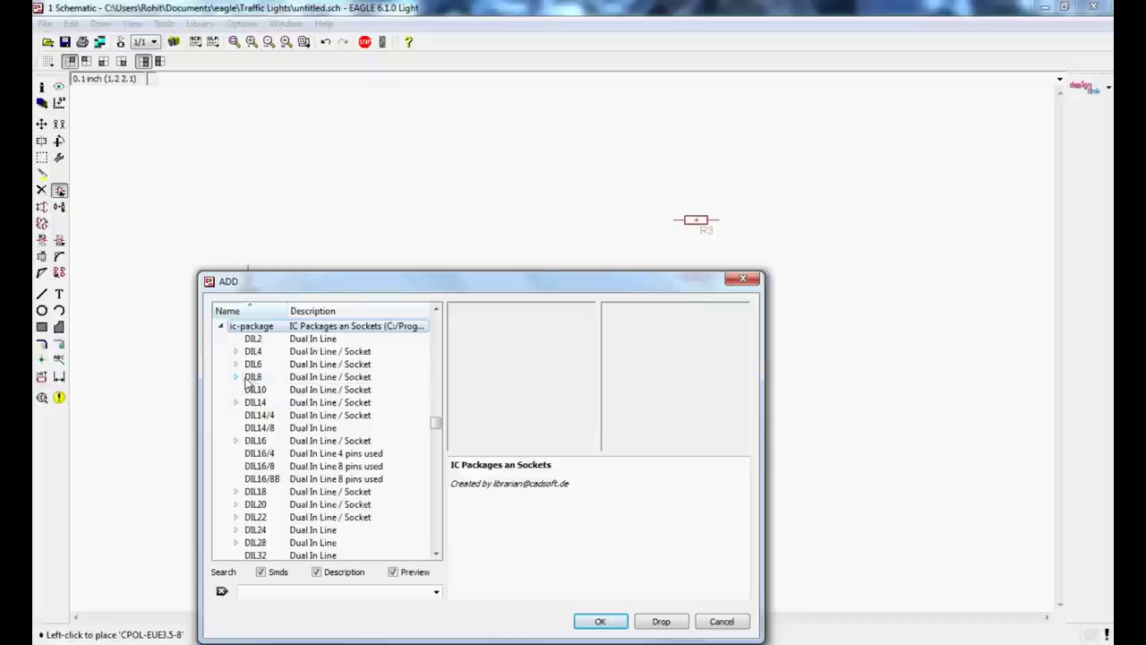
pyautogui.doubleClick(249, 378)
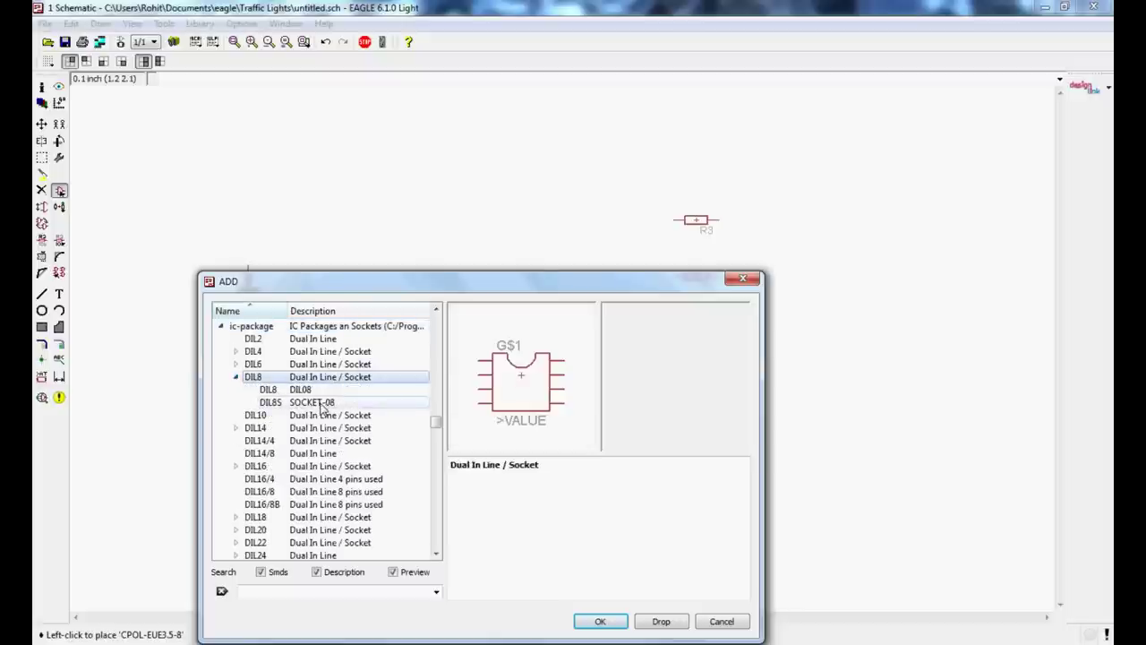
pyautogui.click(321, 403)
pyautogui.click(600, 621)
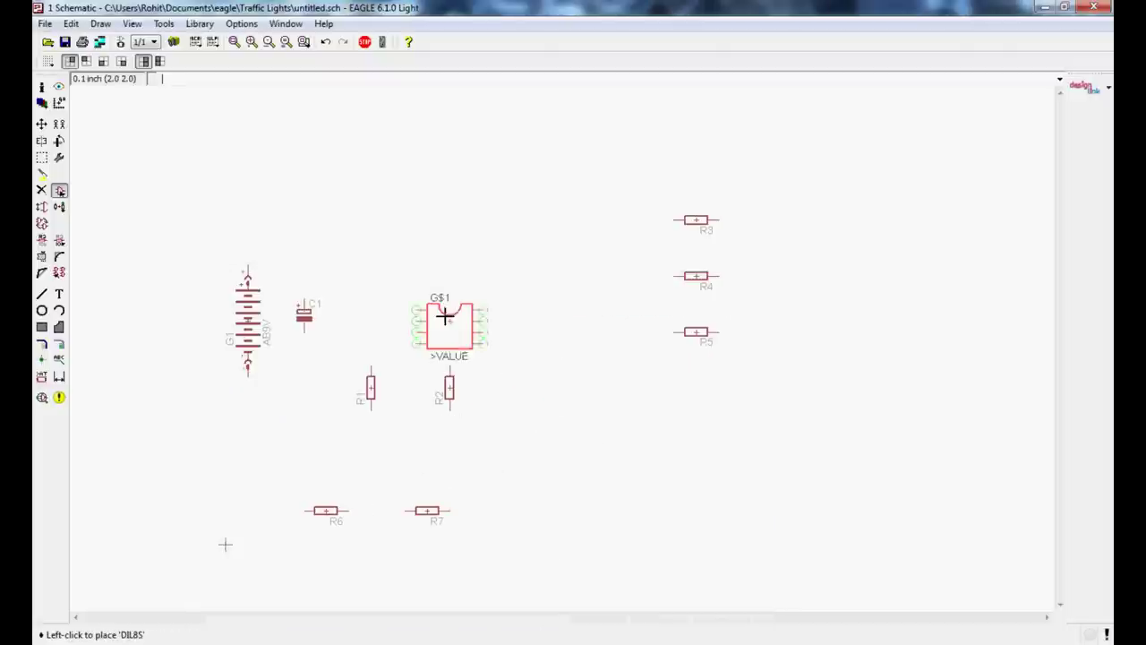
pyautogui.rightClick(442, 317)
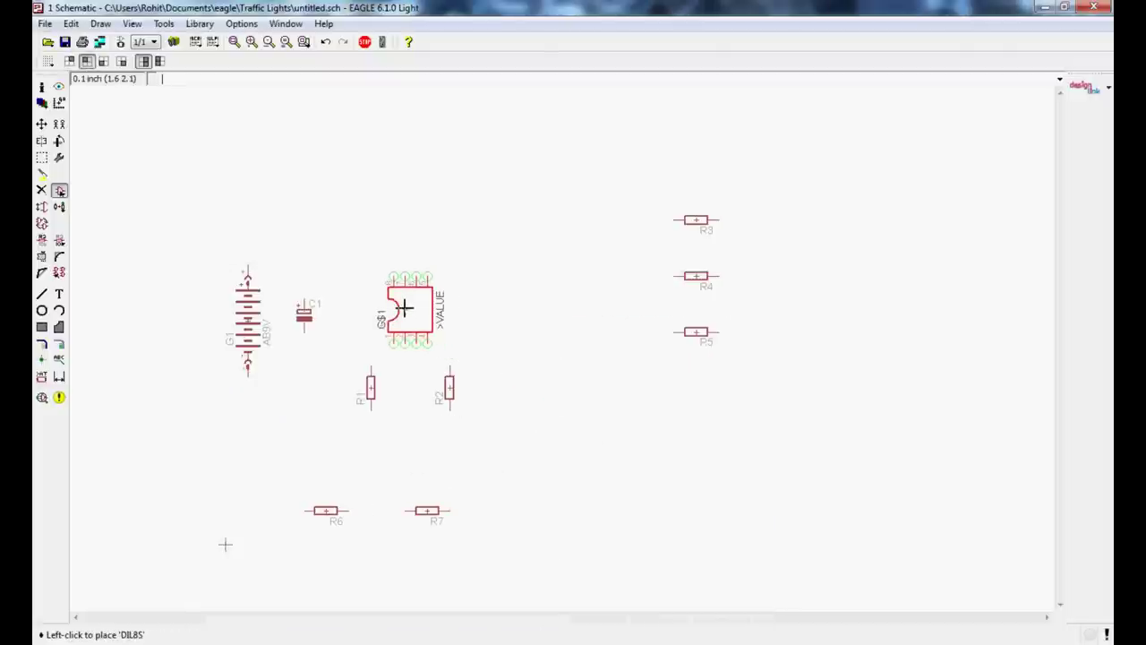
# Step: Place the 8-pin socket as IC1 and collapse the IC packages library
pyautogui.click(404, 308)
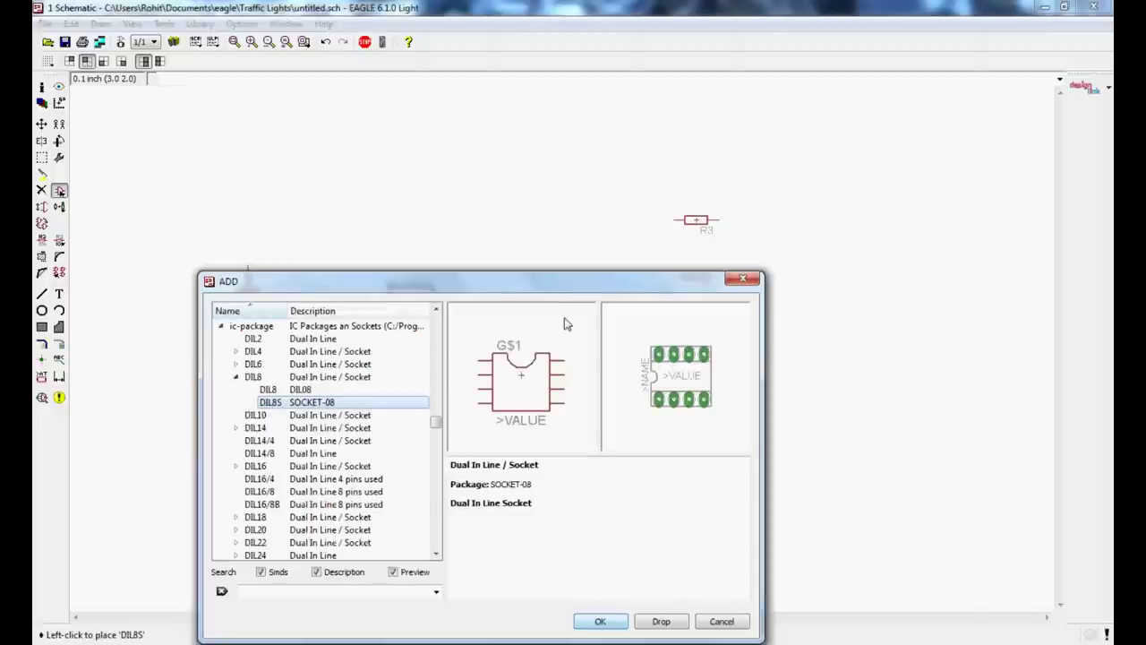
pyautogui.click(237, 379)
pyautogui.click(220, 326)
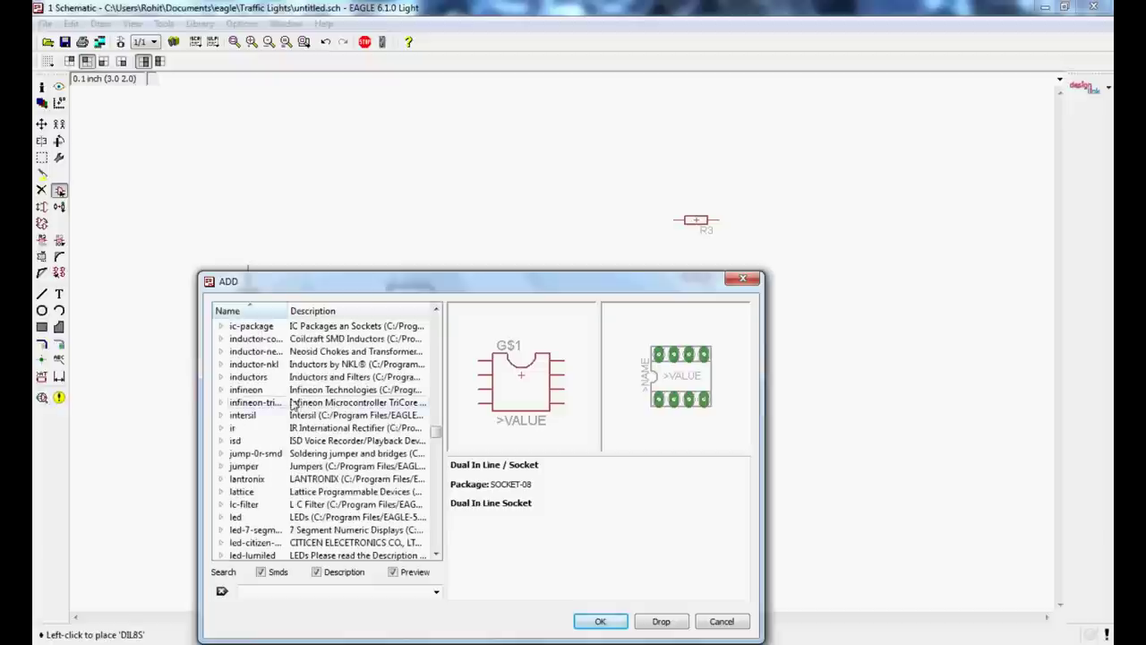
# Step: Choose the LED5MM LED and place LED1–LED3 in a row
pyautogui.scroll(-4, 285, 405)
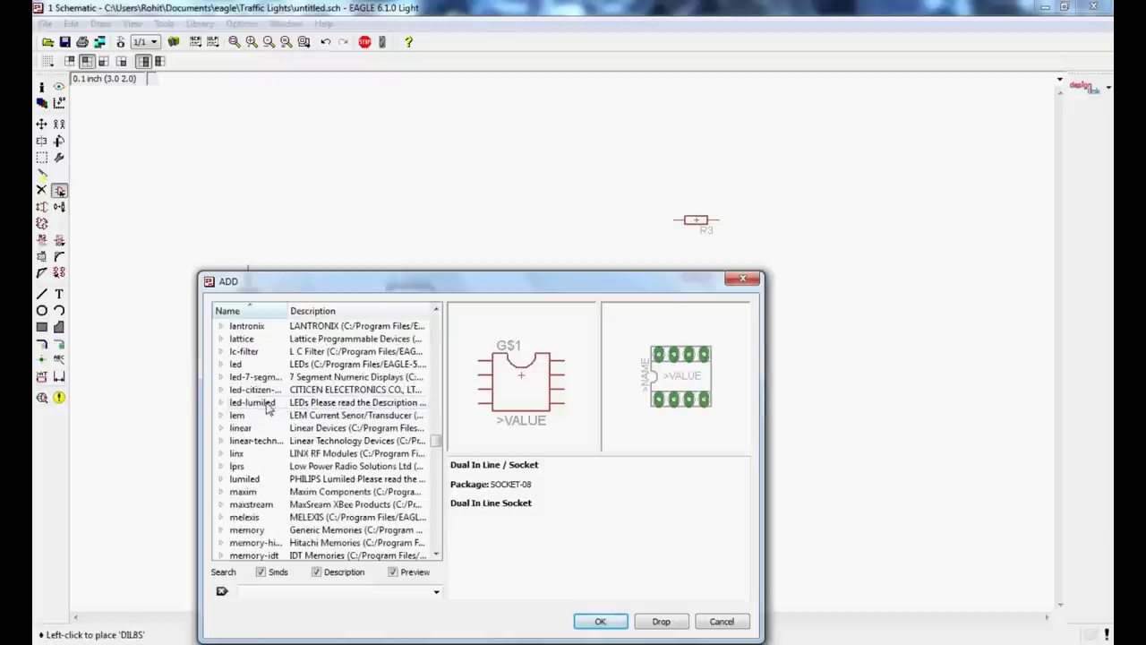
pyautogui.click(222, 367)
pyautogui.scroll(-7, 307, 394)
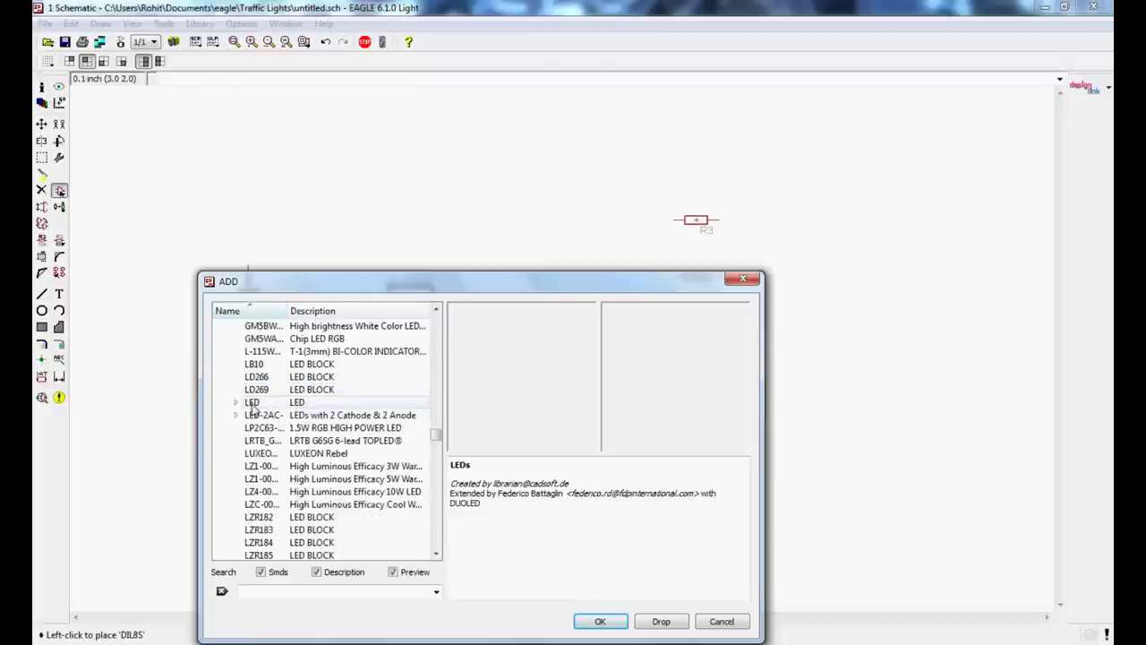
pyautogui.click(234, 404)
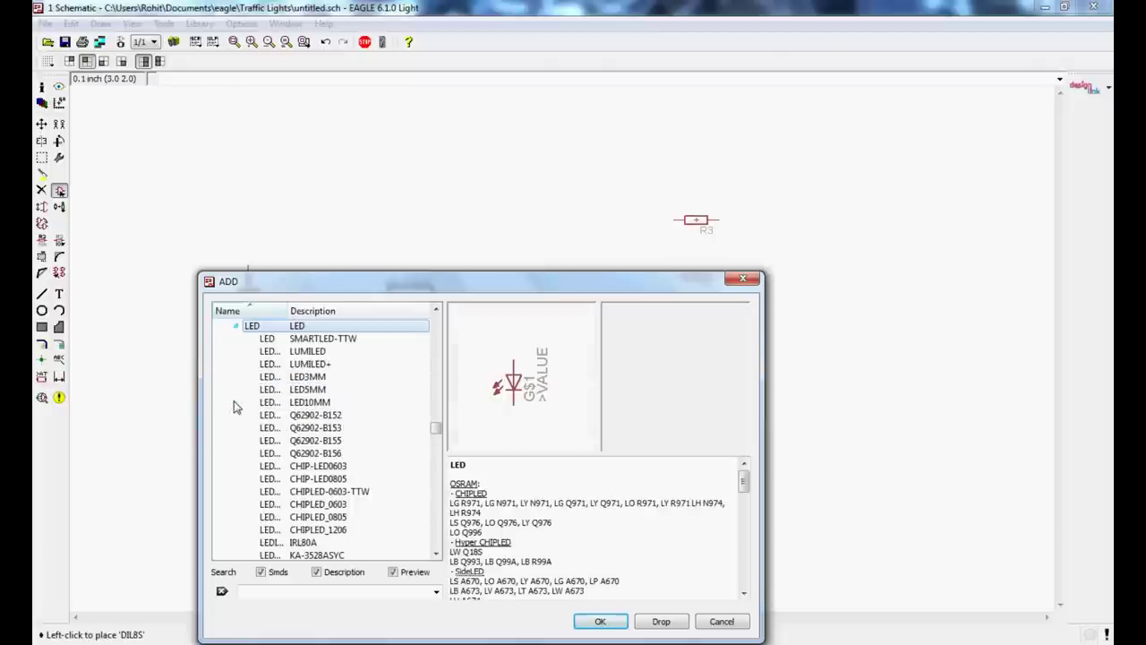
pyautogui.click(308, 390)
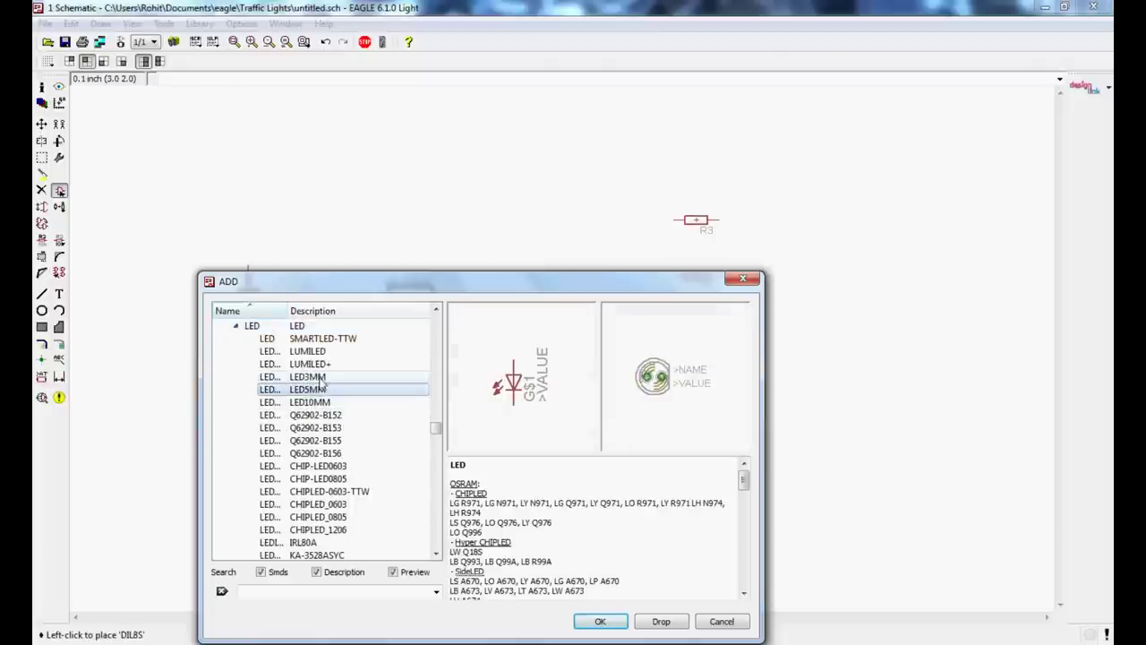
pyautogui.click(311, 402)
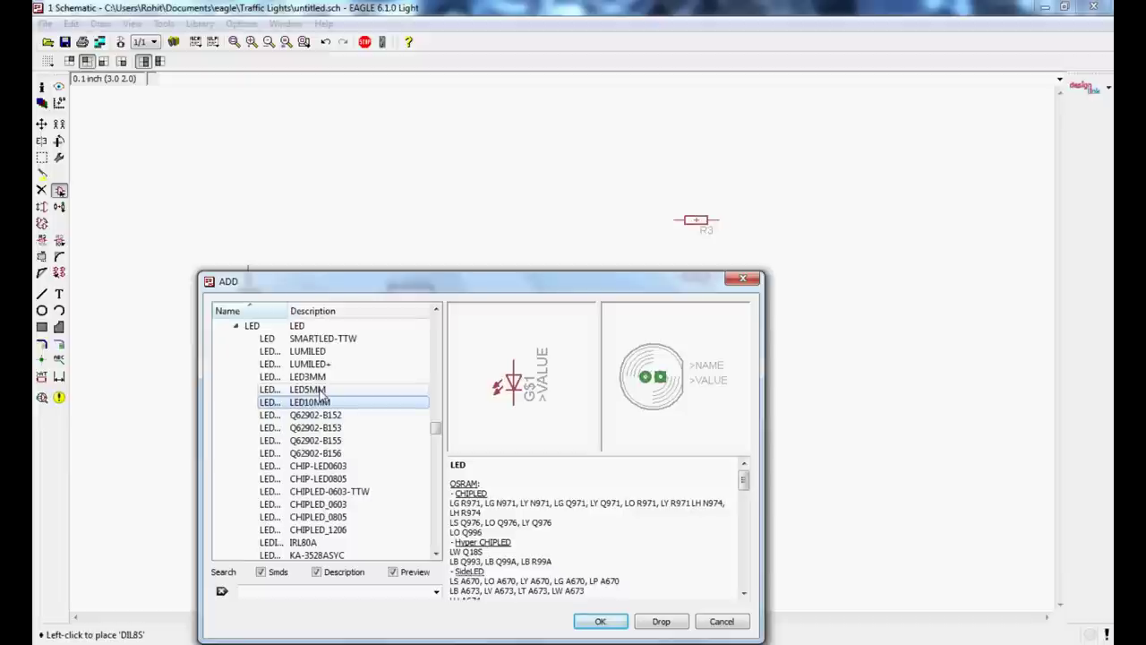
pyautogui.click(324, 391)
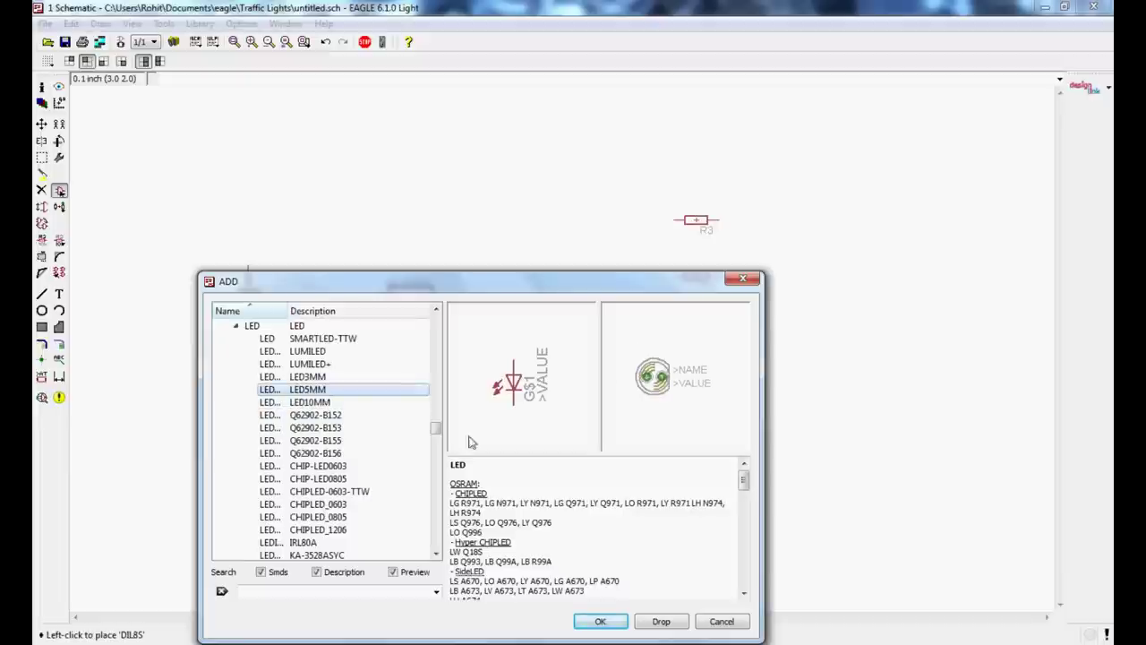
pyautogui.click(606, 623)
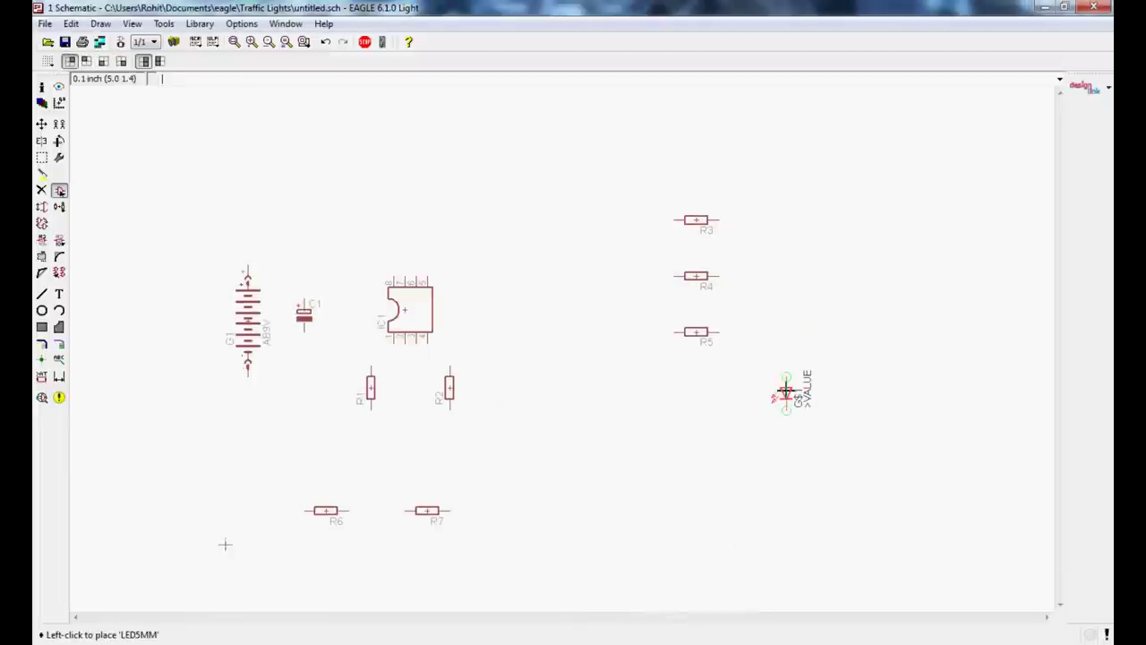
pyautogui.click(764, 382)
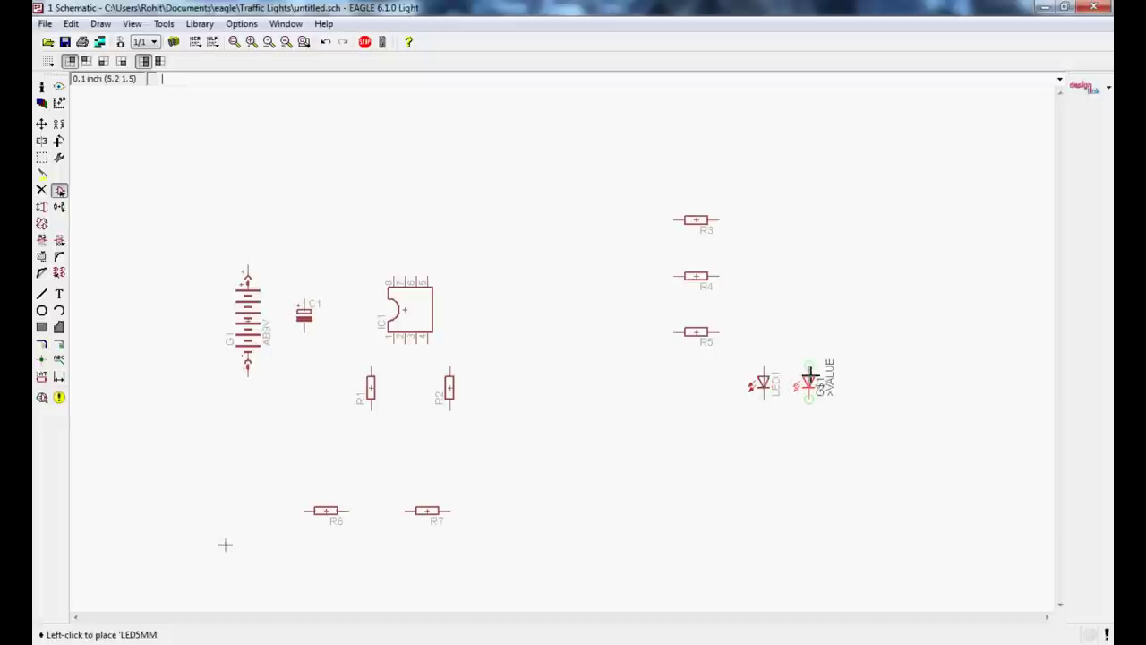
pyautogui.click(810, 376)
pyautogui.click(854, 376)
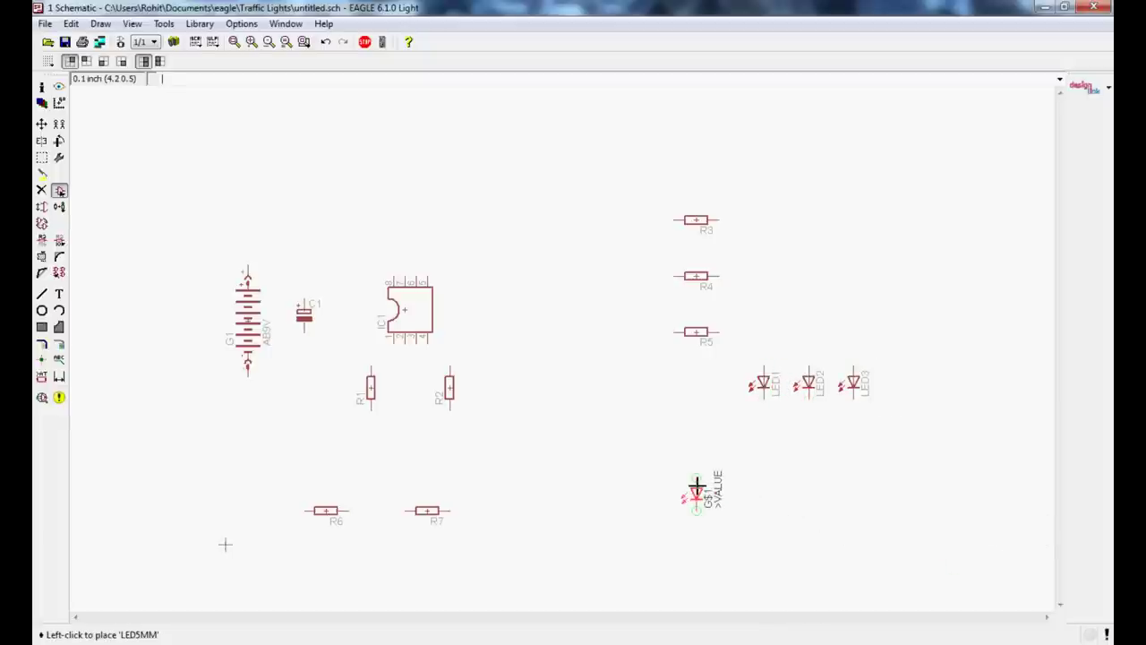
# Step: Cancel the extra LED, collapse the LED library and scroll to the pin header libraries
pyautogui.press('Escape')
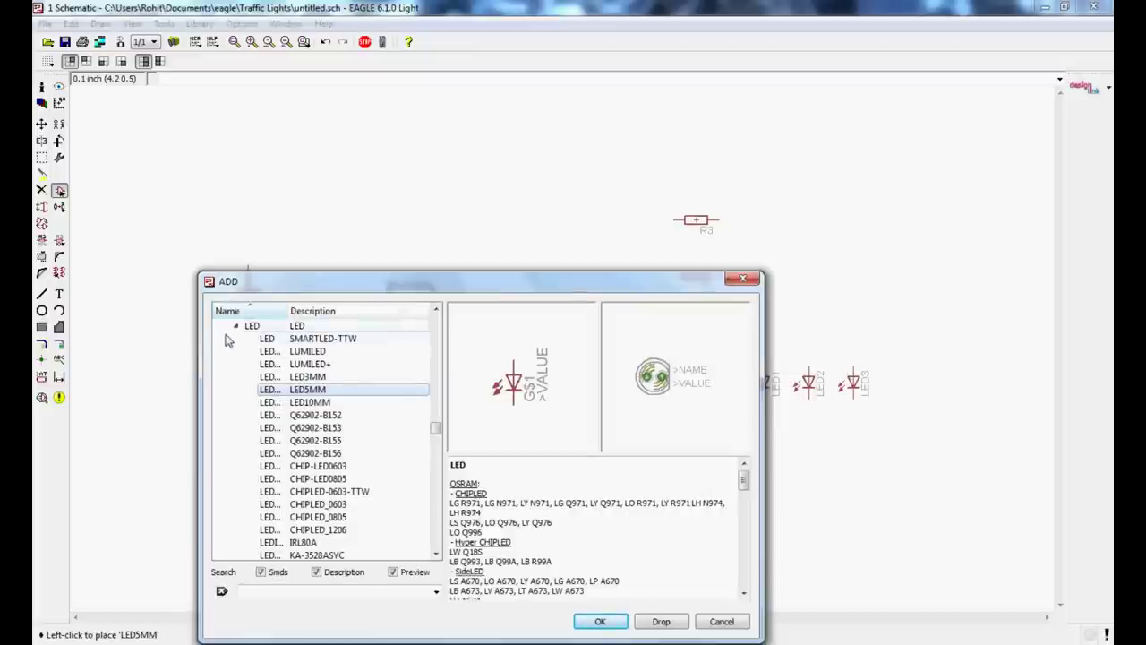
pyautogui.scroll(15, 228, 340)
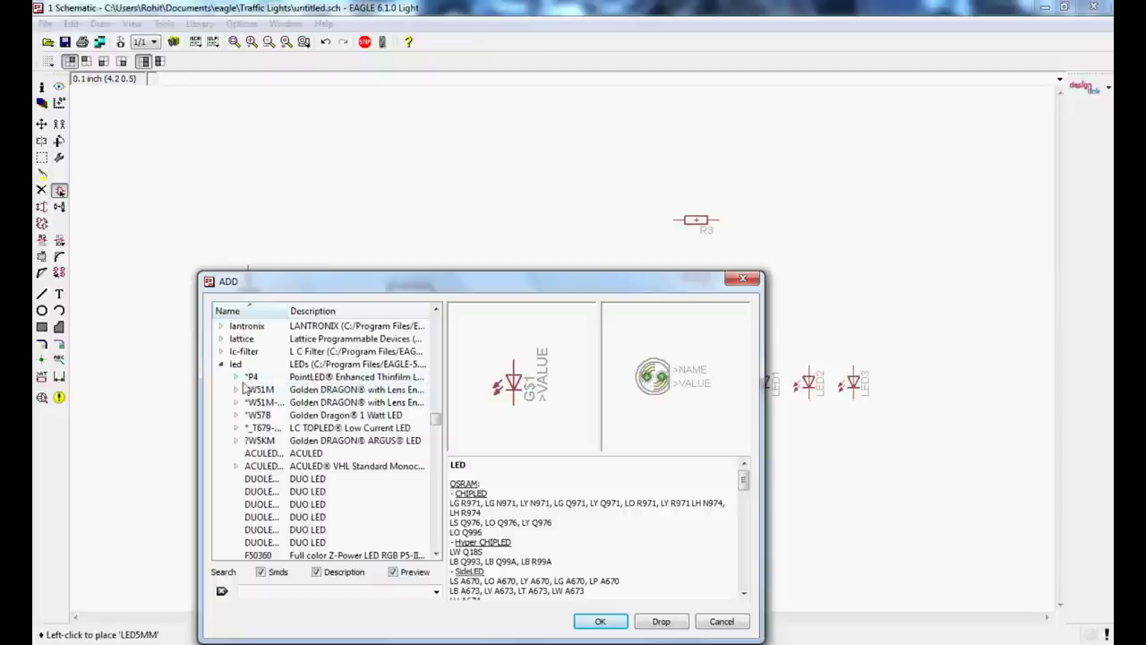
pyautogui.click(222, 365)
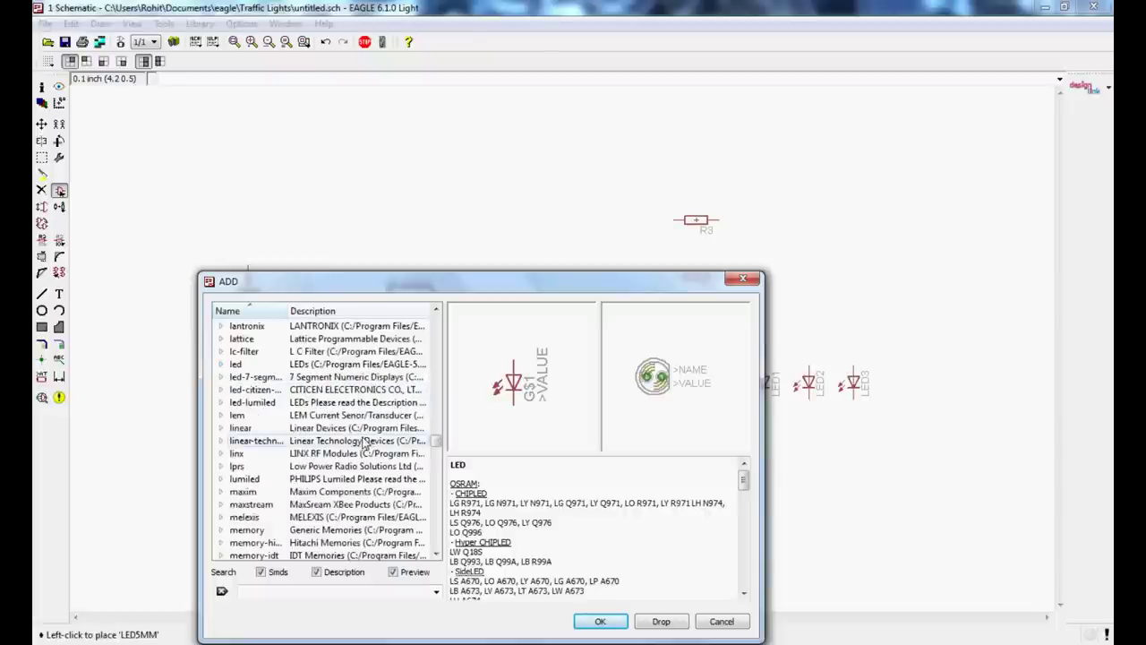
pyautogui.scroll(4, 365, 445)
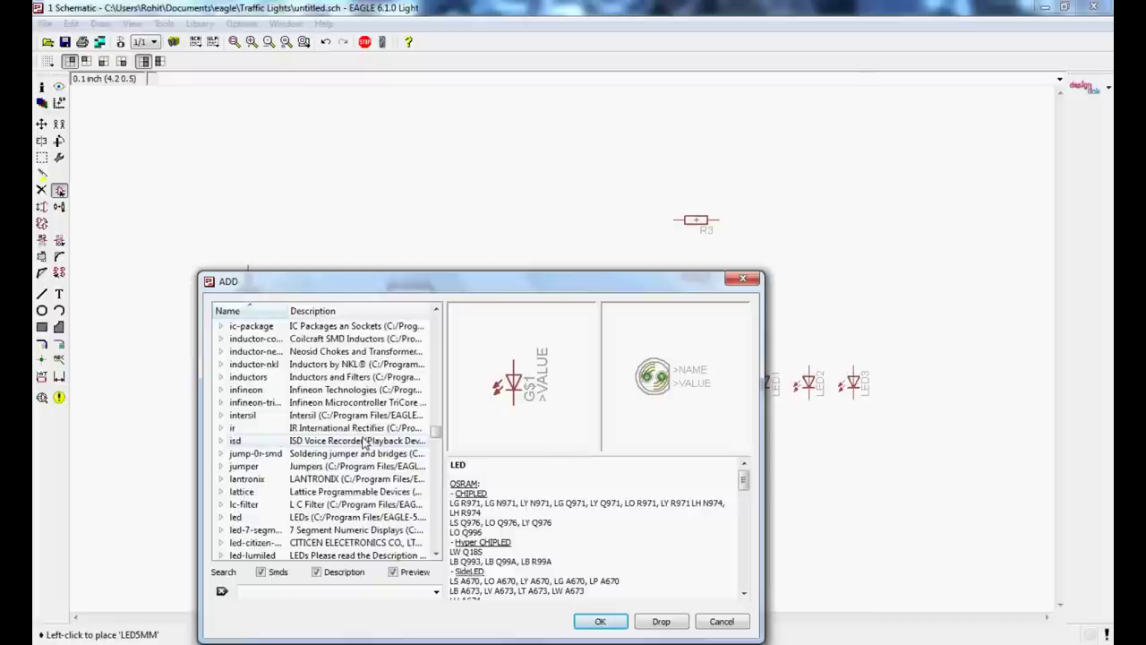
pyautogui.scroll(2, 365, 446)
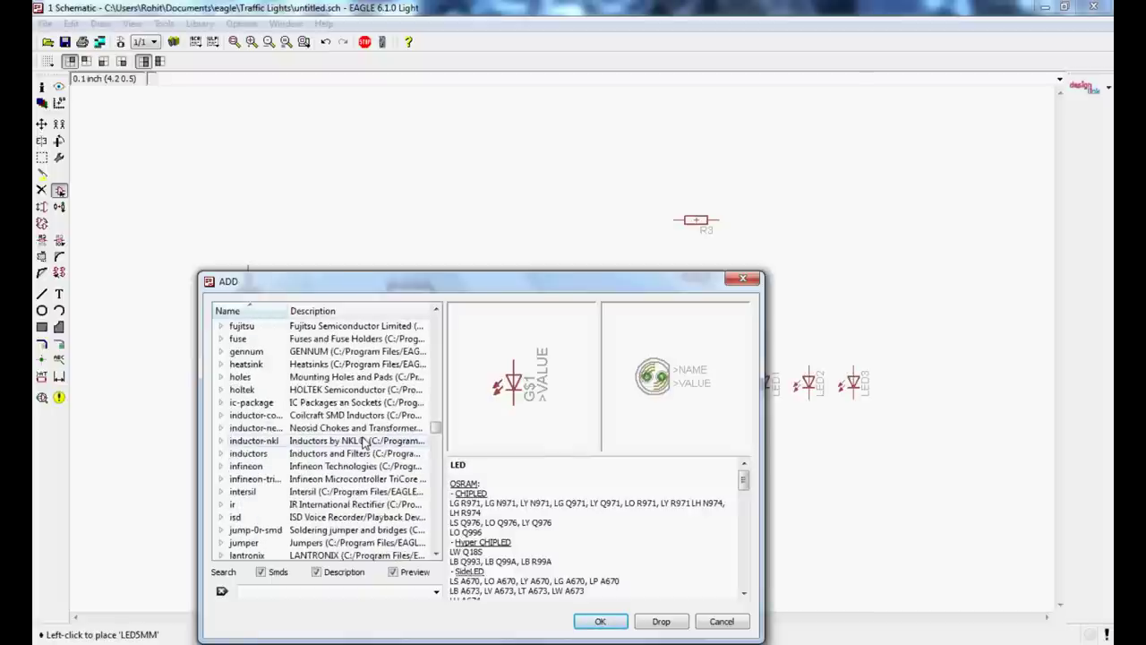
pyautogui.scroll(-4, 293, 411)
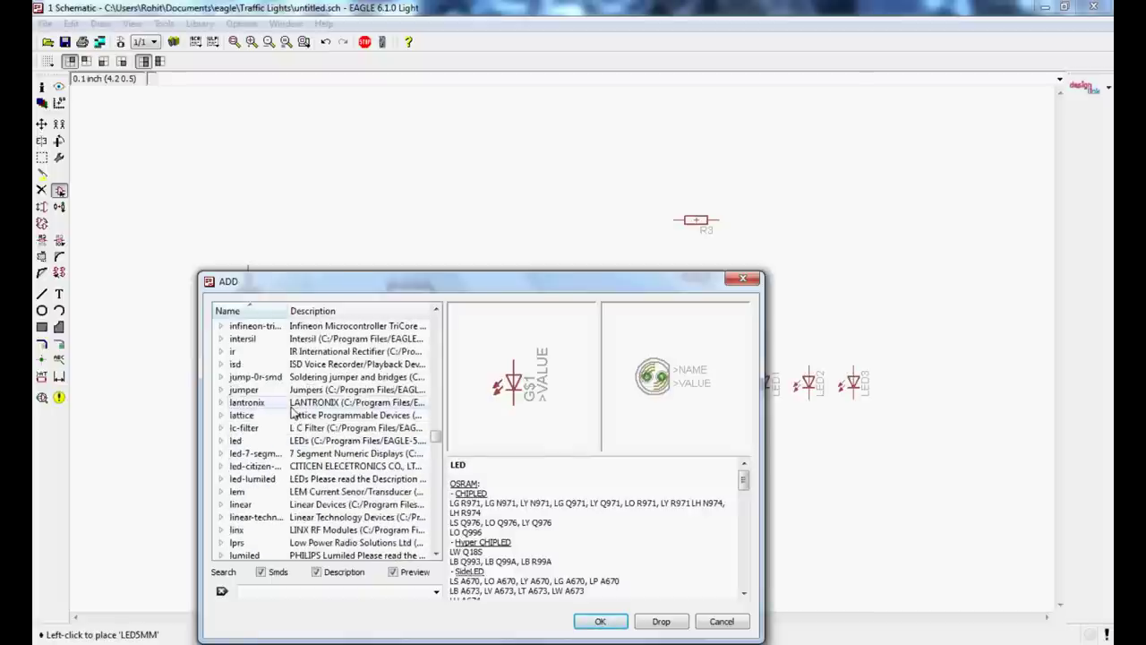
pyautogui.scroll(3, 293, 411)
pyautogui.scroll(2, 293, 411)
pyautogui.scroll(-8, 293, 411)
pyautogui.scroll(-15, 293, 411)
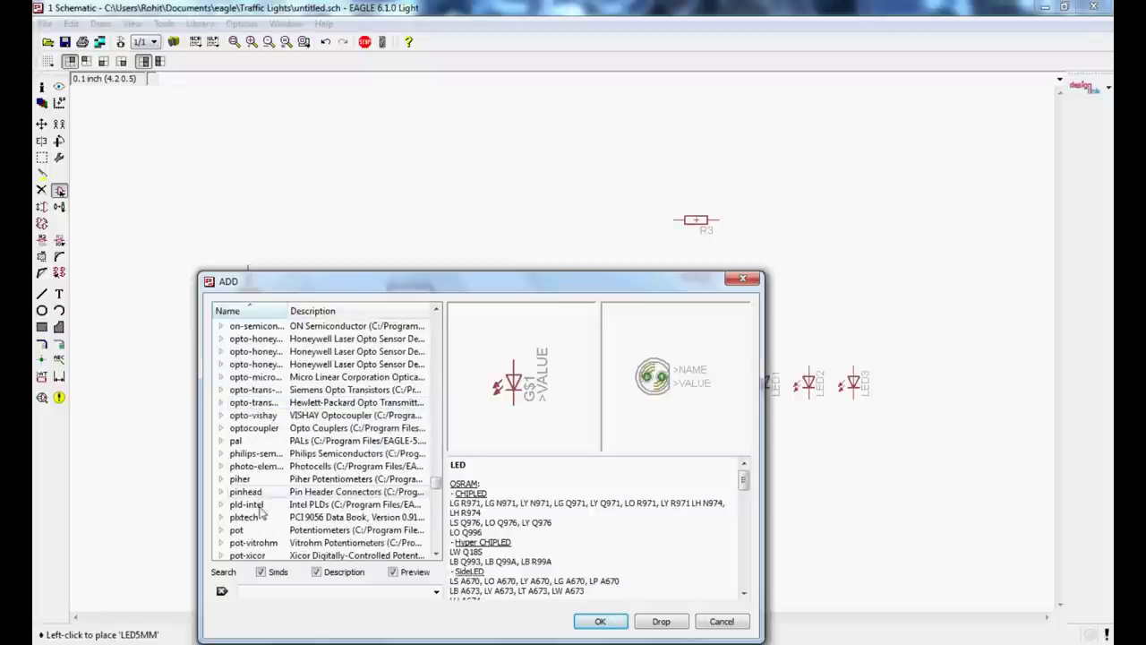
# Step: Place a PINHD-1X3/90 header rotated 180° as JP1 beside C1, then close the library
pyautogui.click(218, 493)
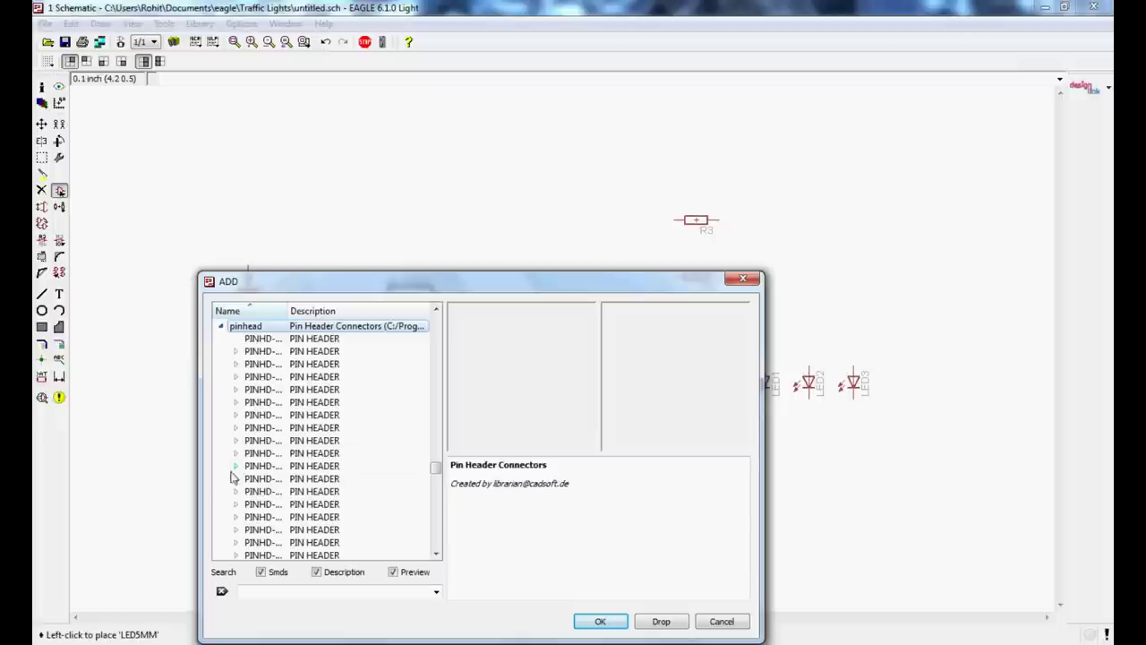
pyautogui.click(236, 351)
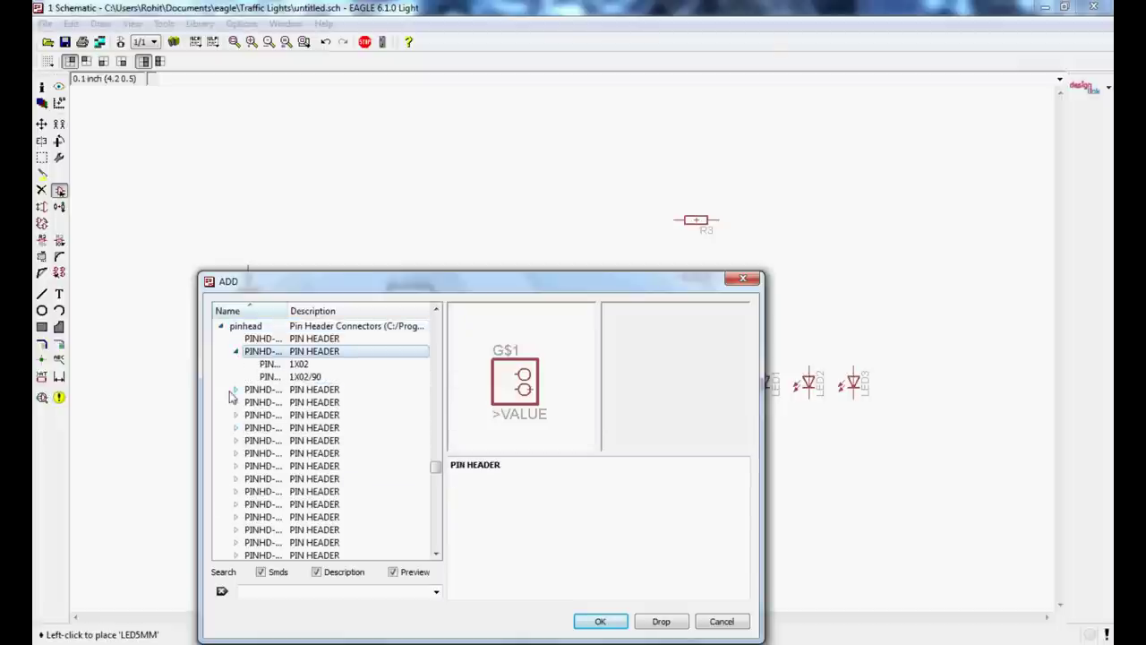
pyautogui.click(236, 390)
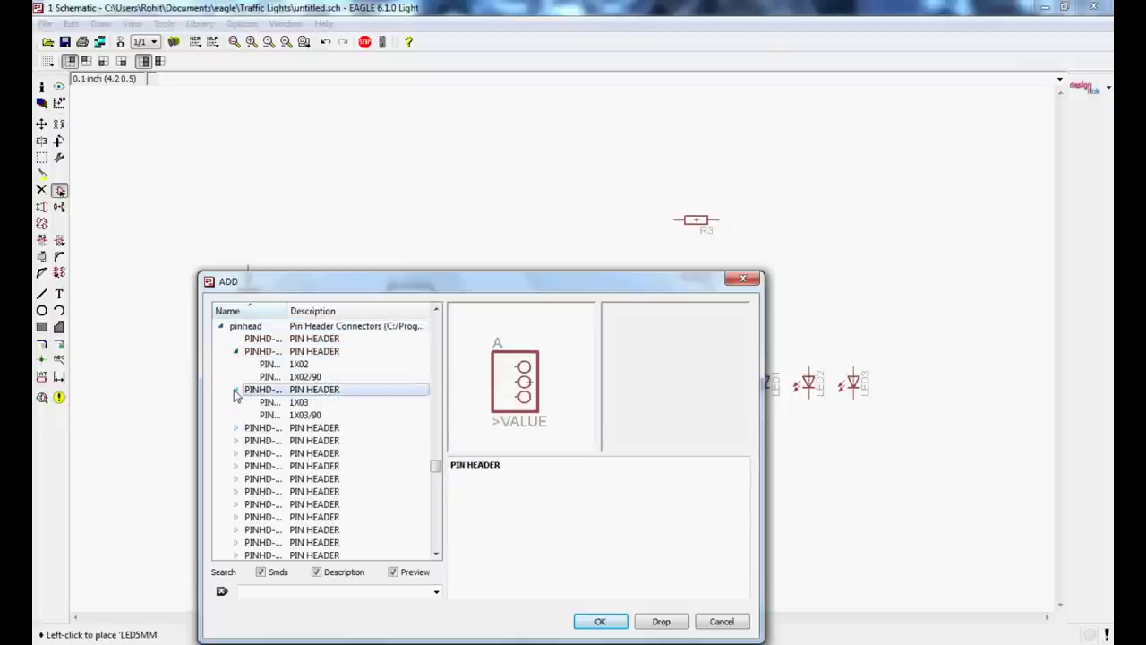
pyautogui.click(318, 416)
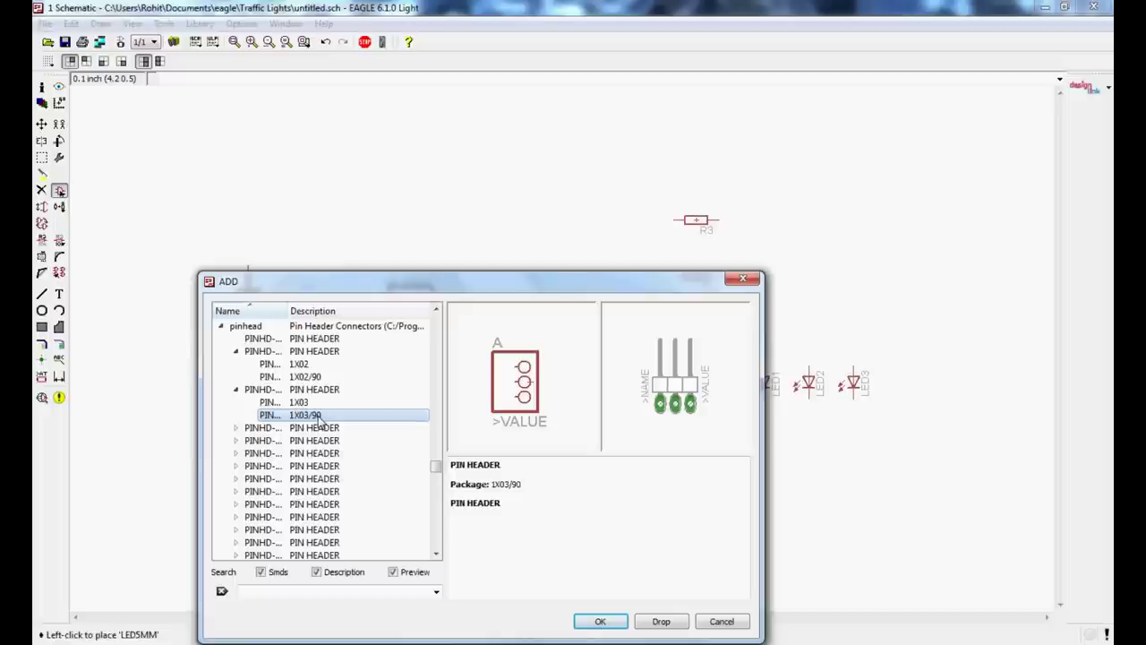
pyautogui.click(600, 620)
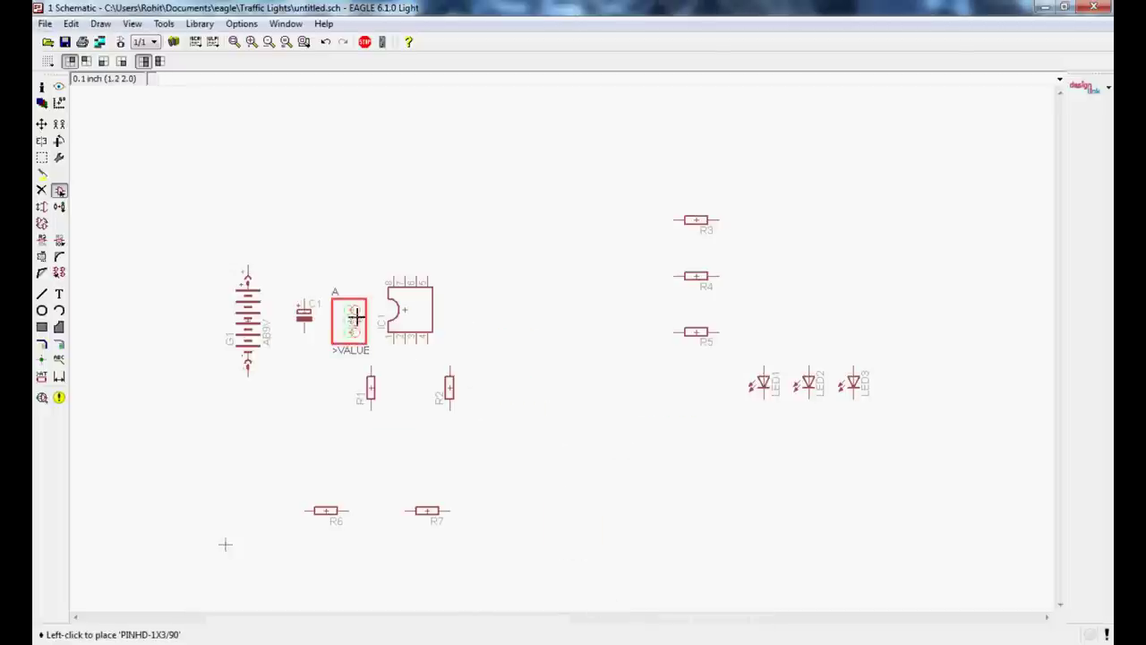
pyautogui.rightClick(345, 314)
pyautogui.rightClick(346, 314)
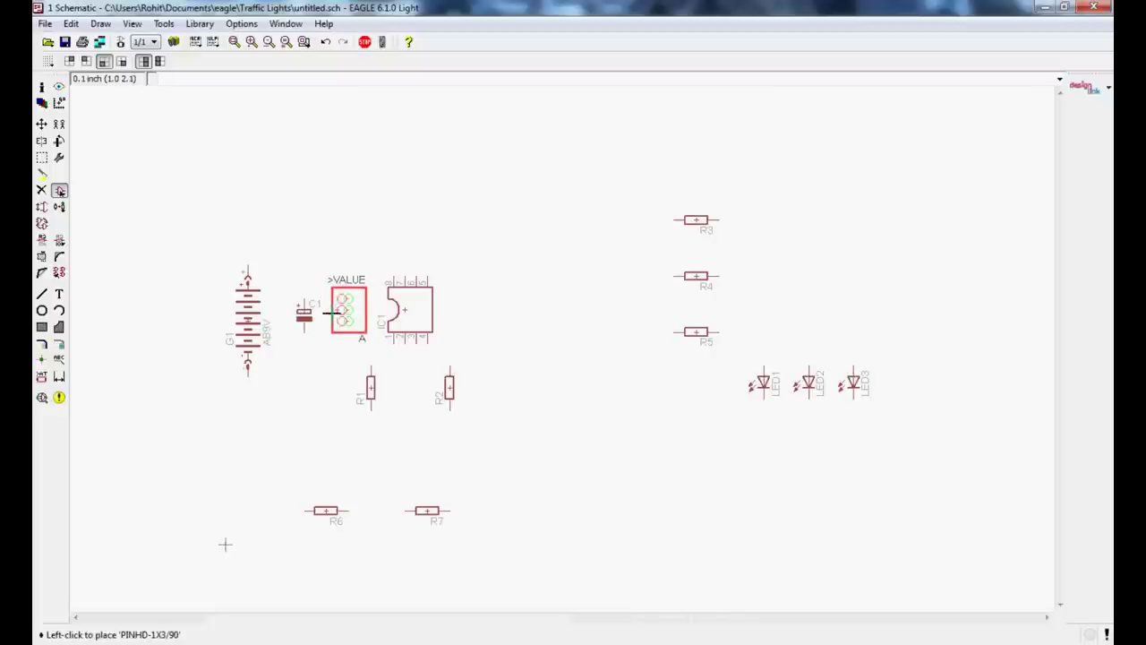
pyautogui.click(329, 312)
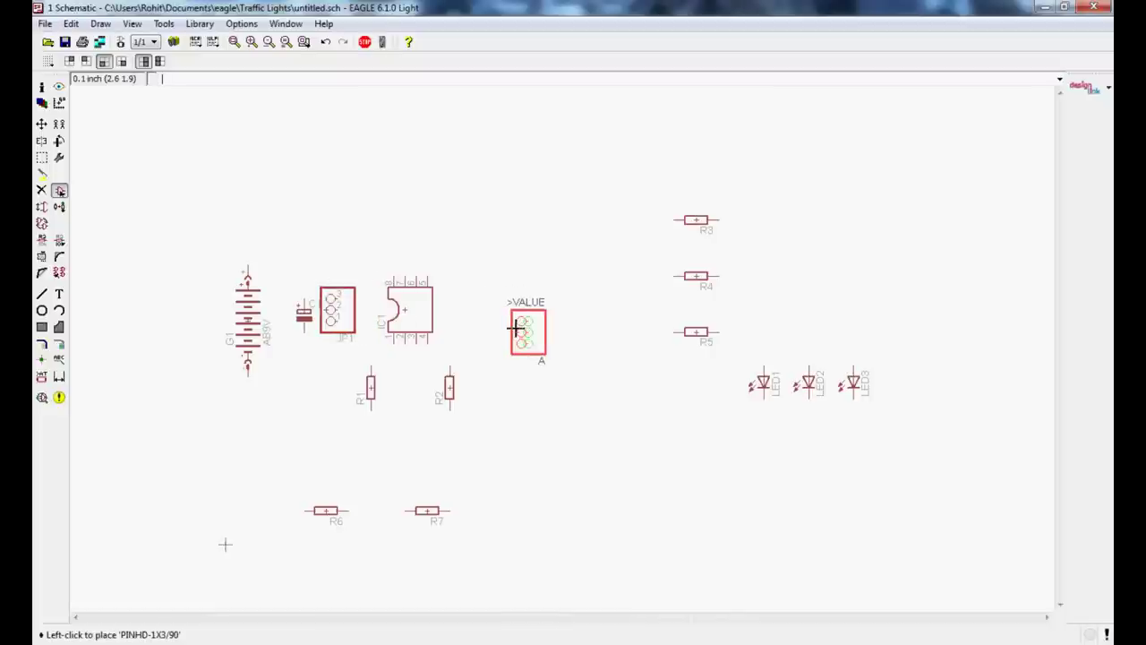
pyautogui.press('Escape')
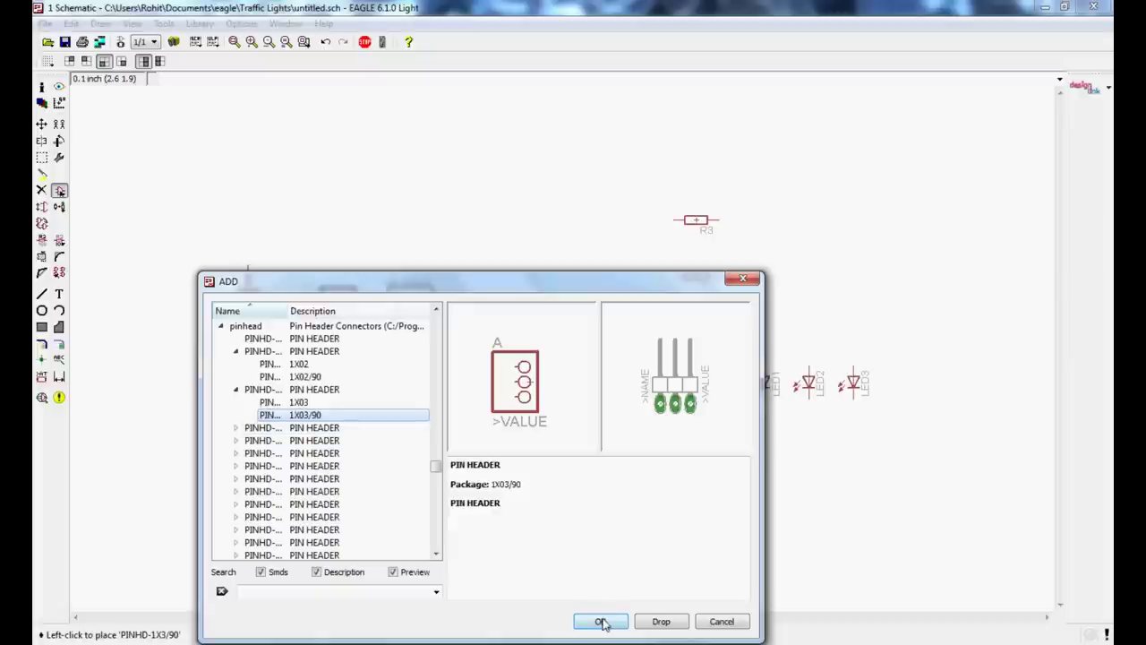
pyautogui.click(722, 621)
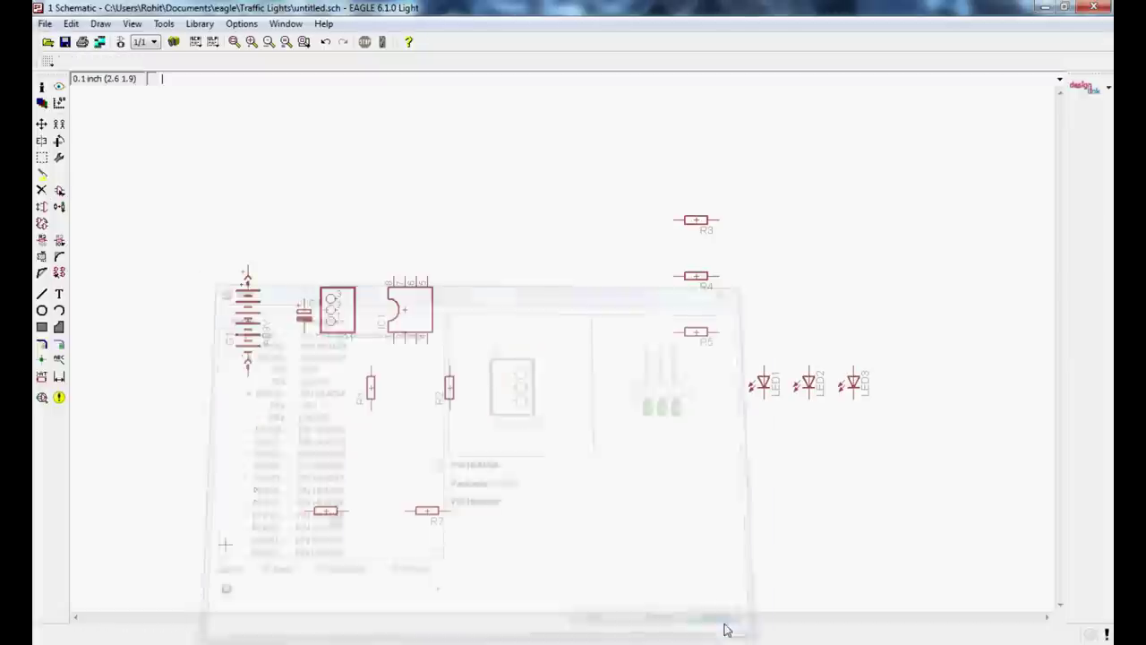
# Step: Fit the view and stack resistors R3, R4 and R5 in a column nearer IC1
pyautogui.click(234, 42)
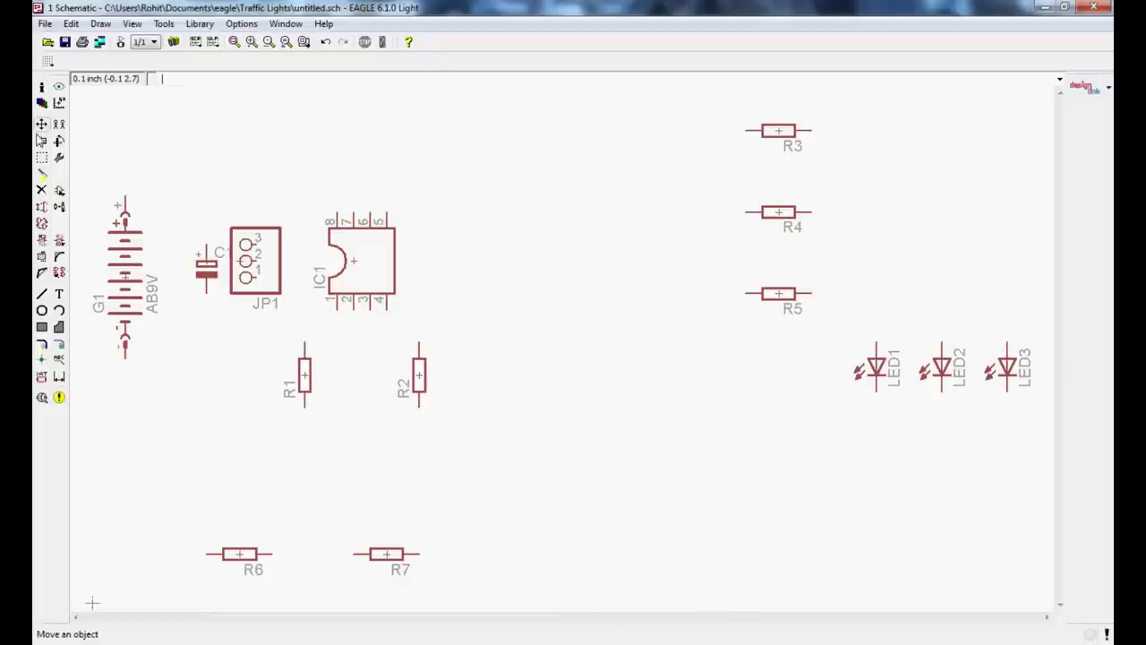
pyautogui.click(41, 125)
pyautogui.click(778, 130)
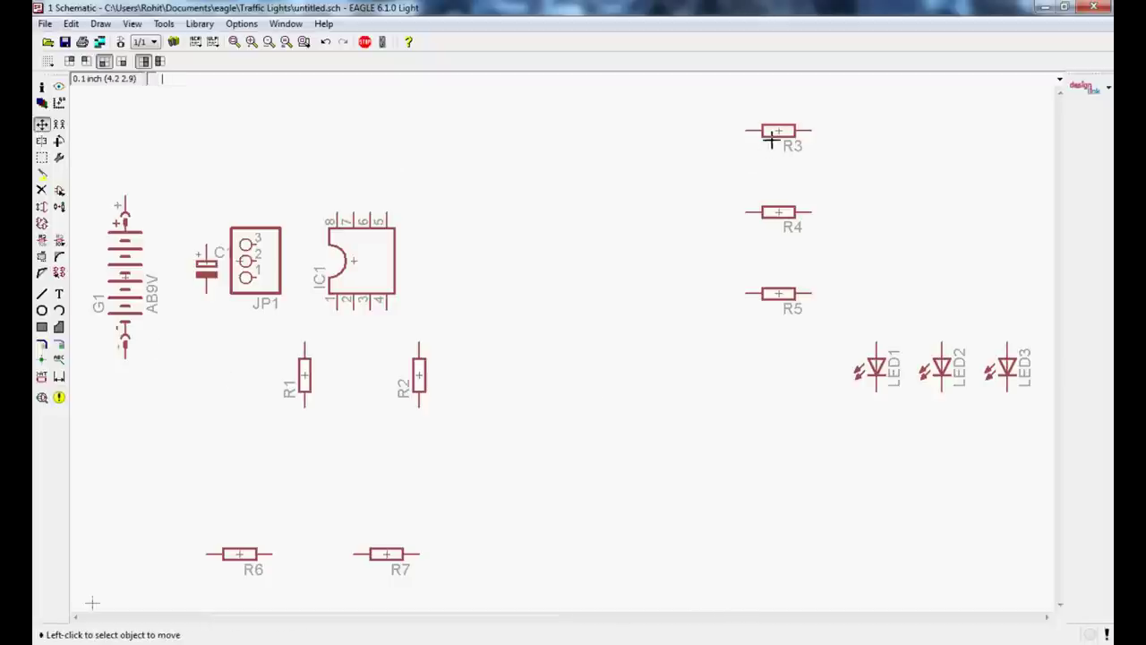
pyautogui.click(435, 147)
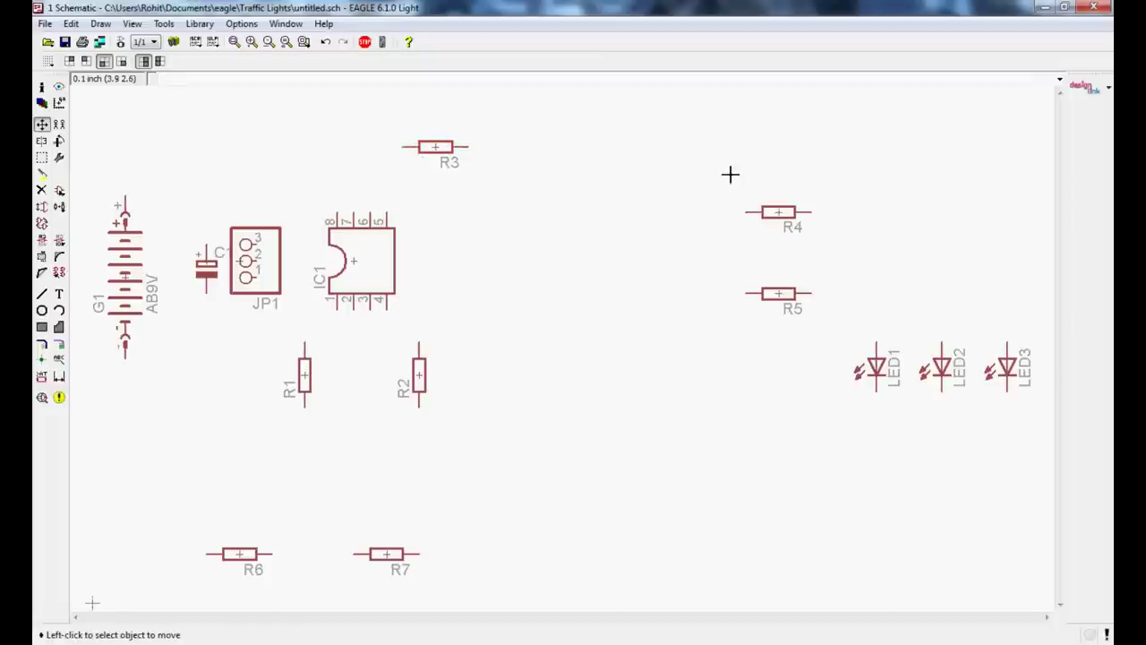
pyautogui.click(778, 213)
pyautogui.click(481, 194)
pyautogui.click(435, 146)
pyautogui.click(484, 145)
pyautogui.click(778, 294)
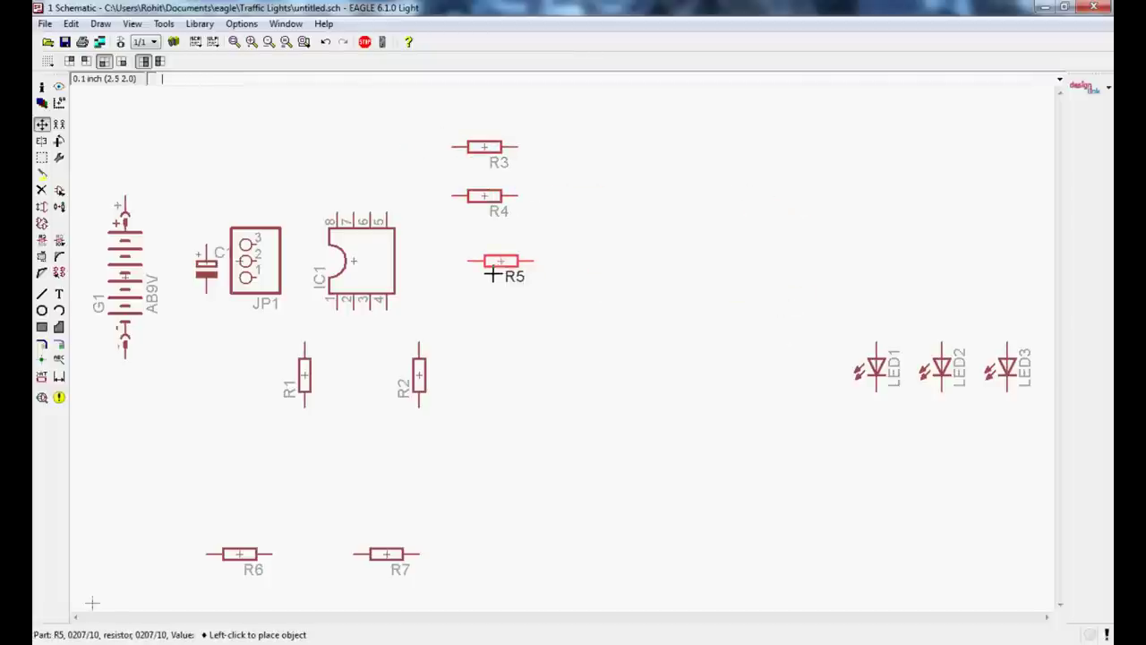
pyautogui.click(484, 264)
# Step: Line up LED1, LED2 and LED3 in a row to the right of the resistors
pyautogui.click(864, 360)
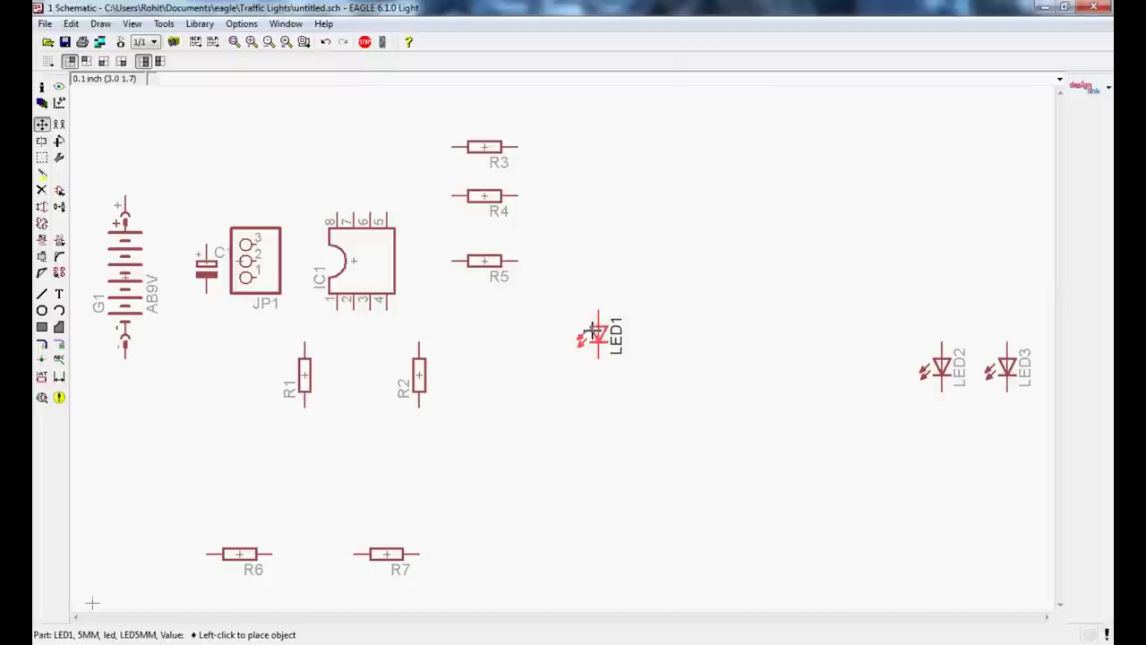
pyautogui.click(593, 333)
pyautogui.click(936, 368)
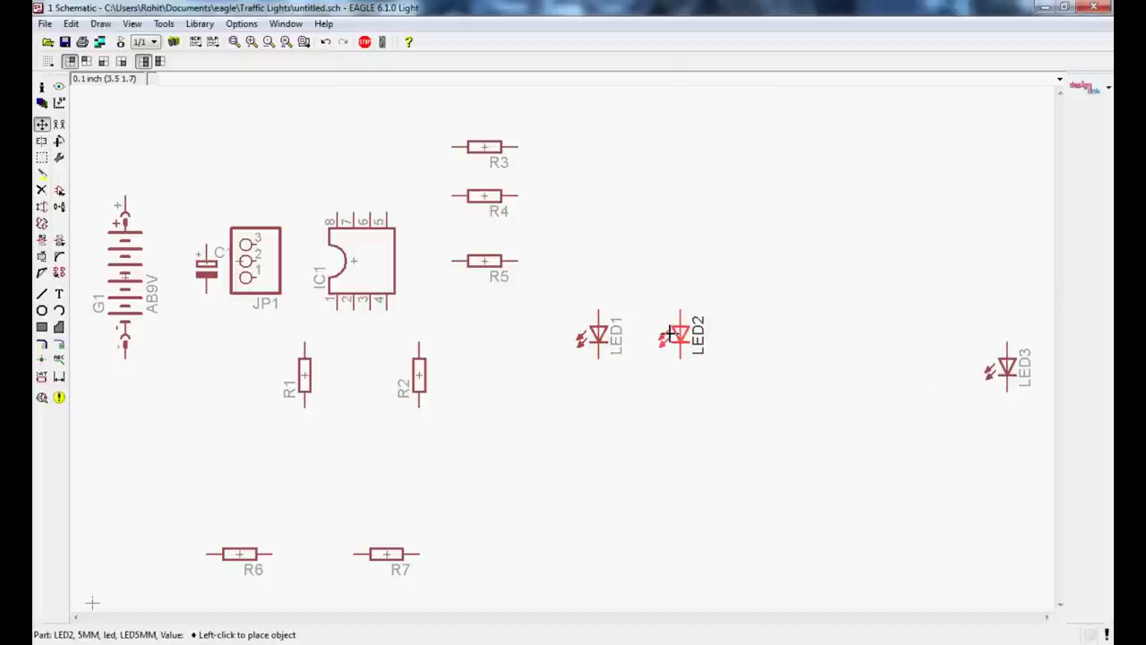
pyautogui.click(670, 335)
pyautogui.click(1001, 367)
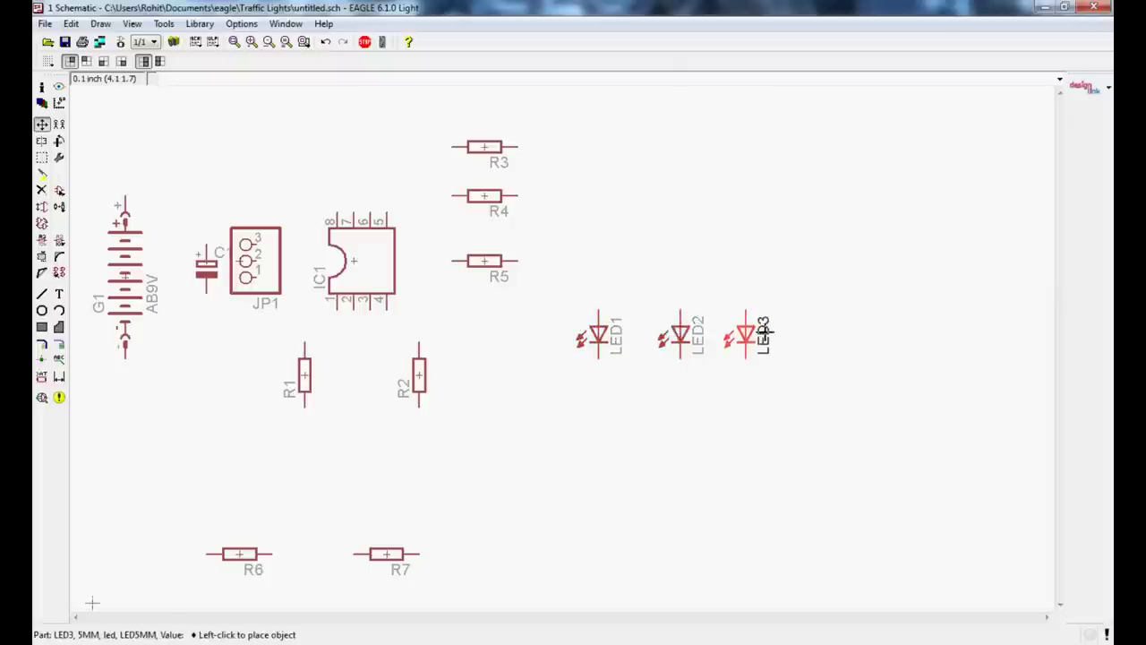
pyautogui.click(764, 335)
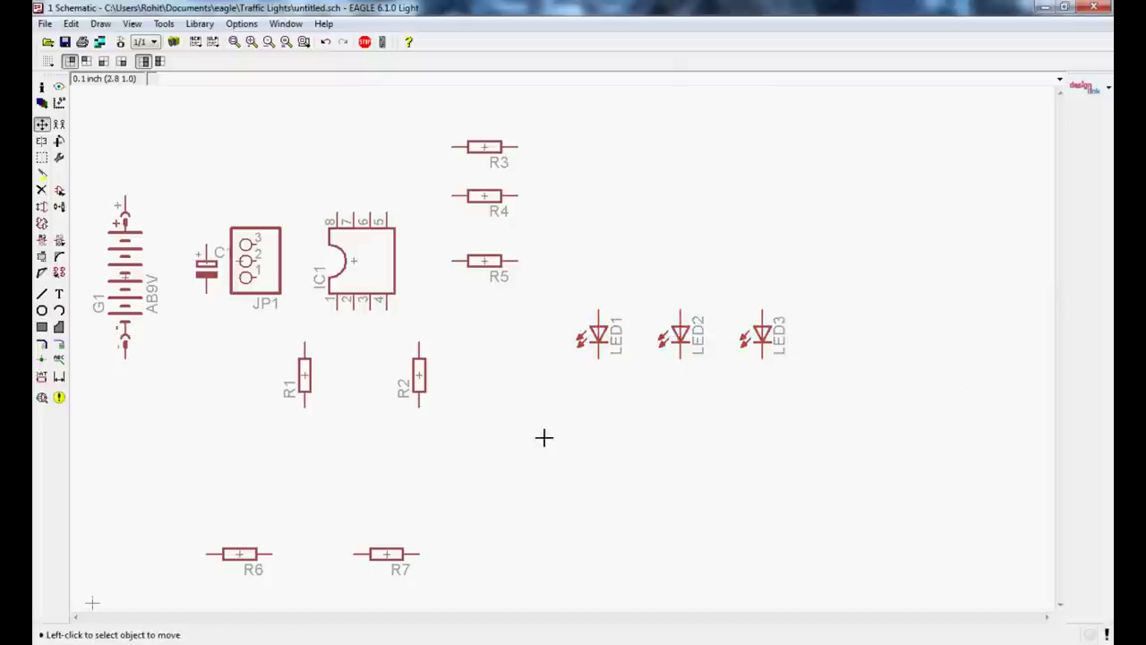
# Step: Group R3–R5 and shift the resistor column right and slightly lower in two moves
pyautogui.click(41, 159)
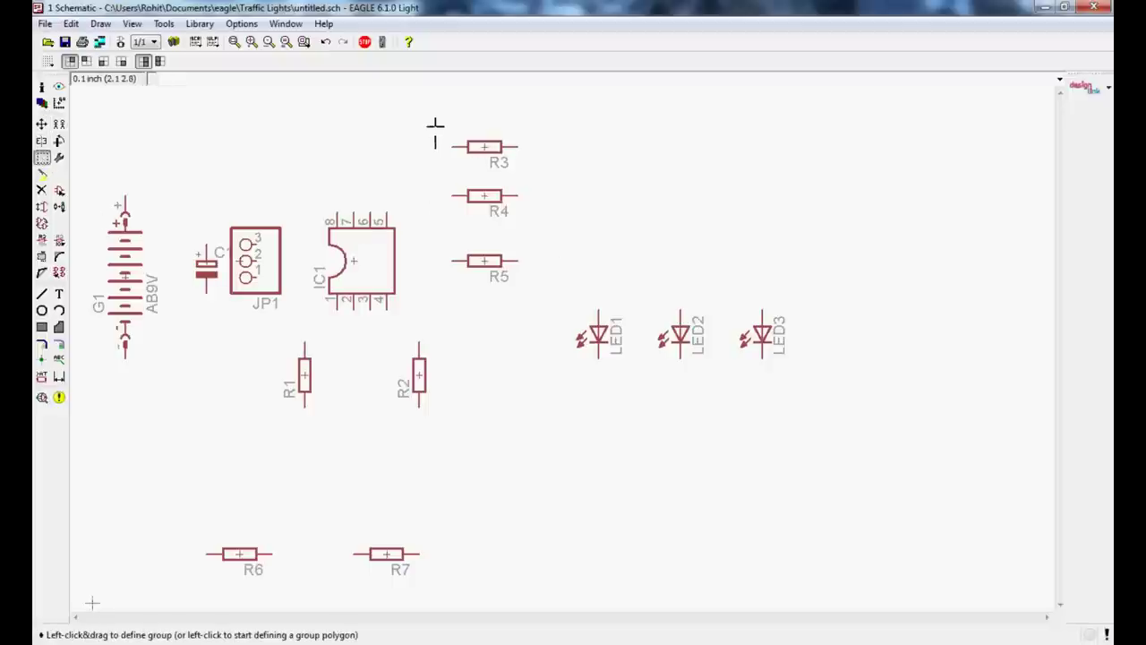
pyautogui.moveTo(435, 122); pyautogui.dragTo(540, 292)
pyautogui.press('F7')
pyautogui.rightClick(484, 265)
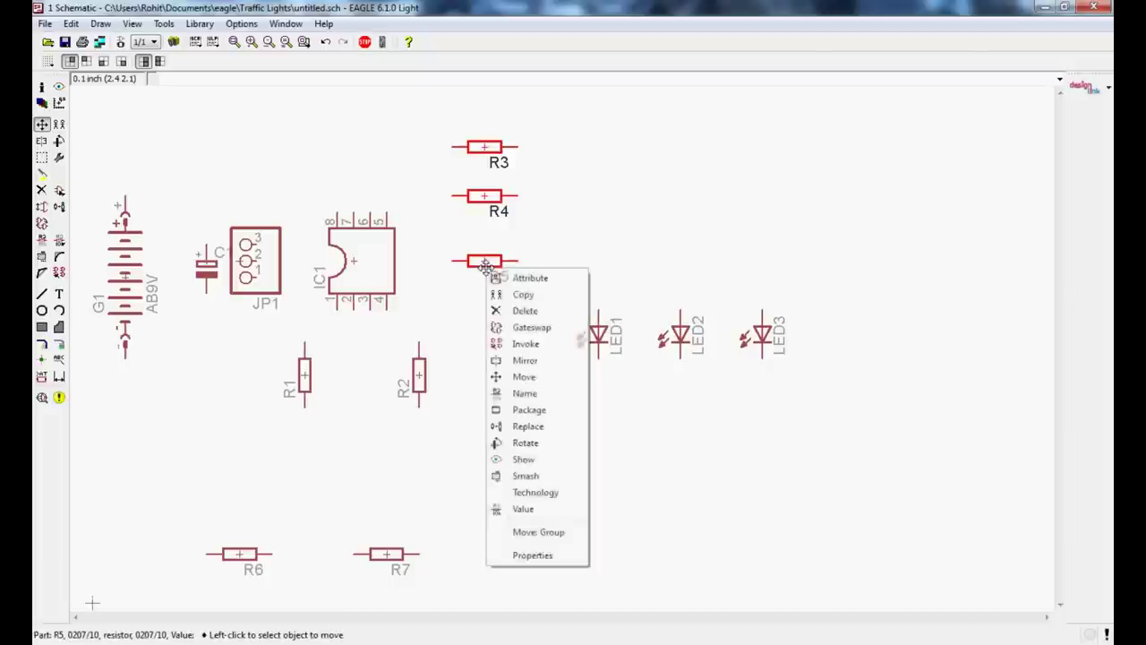
pyautogui.click(540, 532)
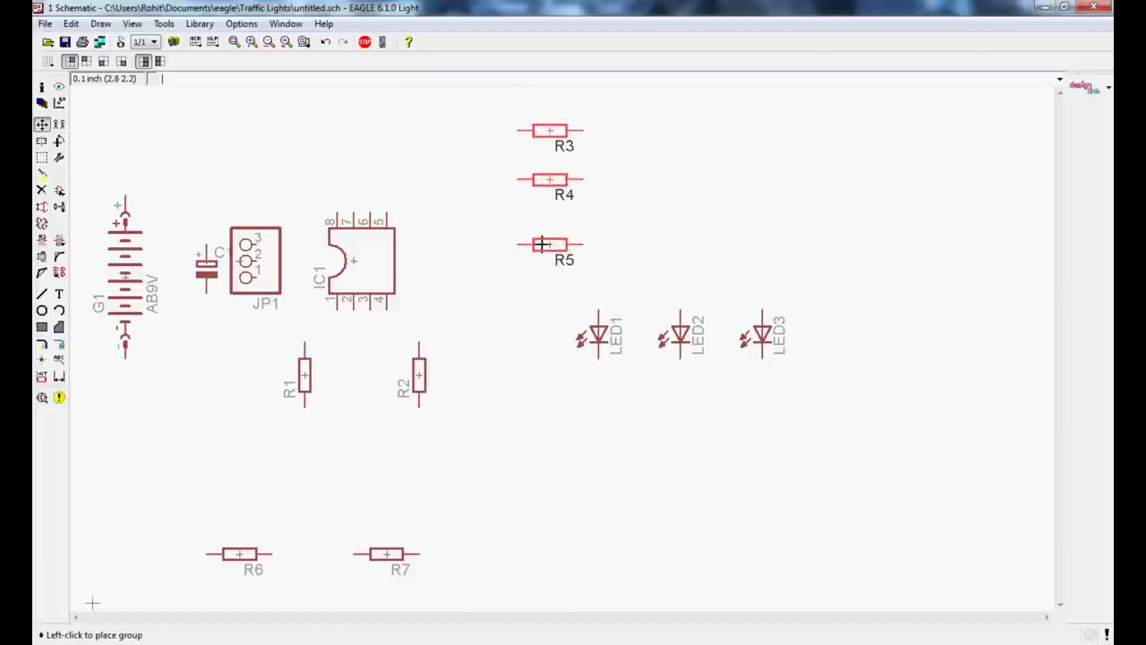
pyautogui.click(542, 243)
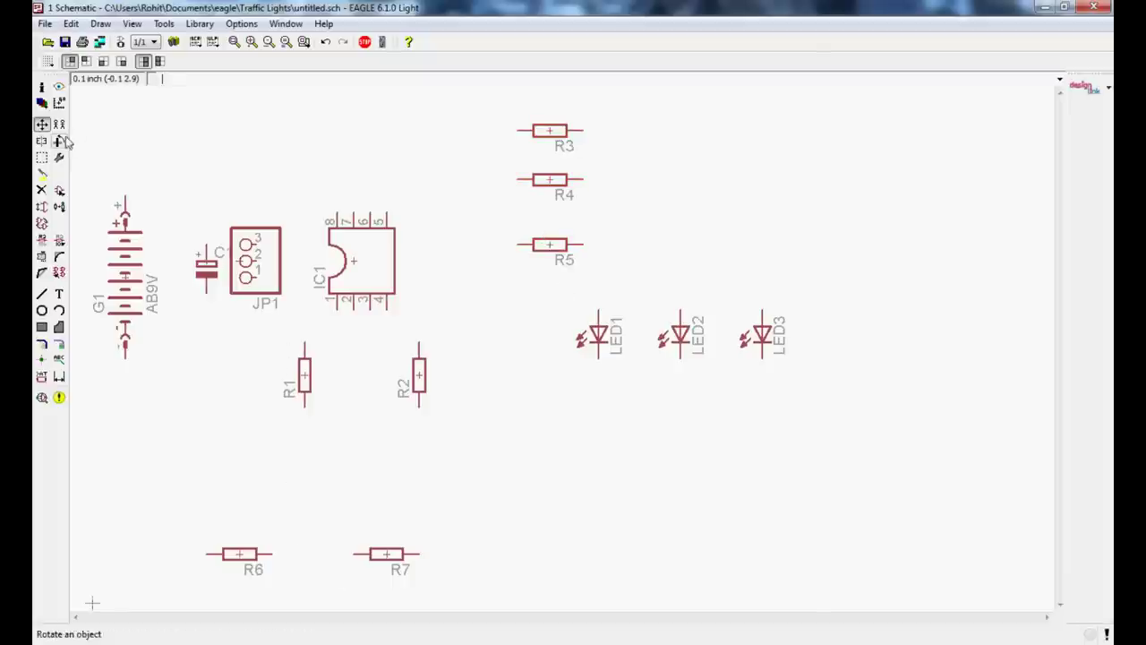
pyautogui.click(41, 157)
pyautogui.moveTo(492, 107); pyautogui.dragTo(684, 308)
pyautogui.rightClick(545, 243)
pyautogui.click(606, 502)
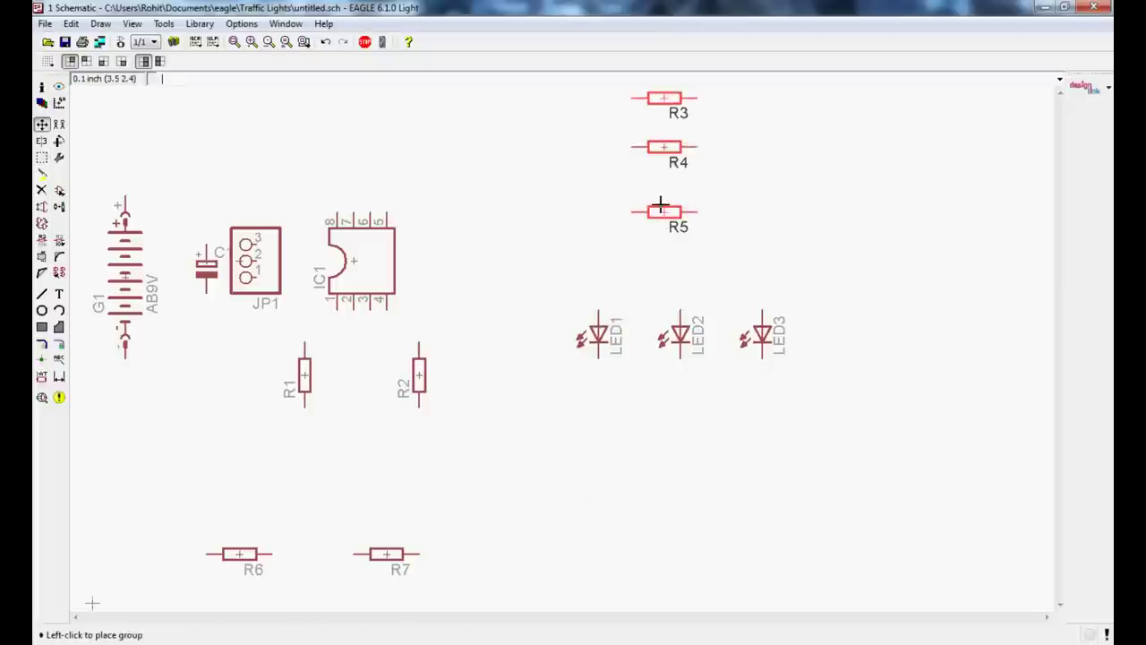
pyautogui.click(677, 222)
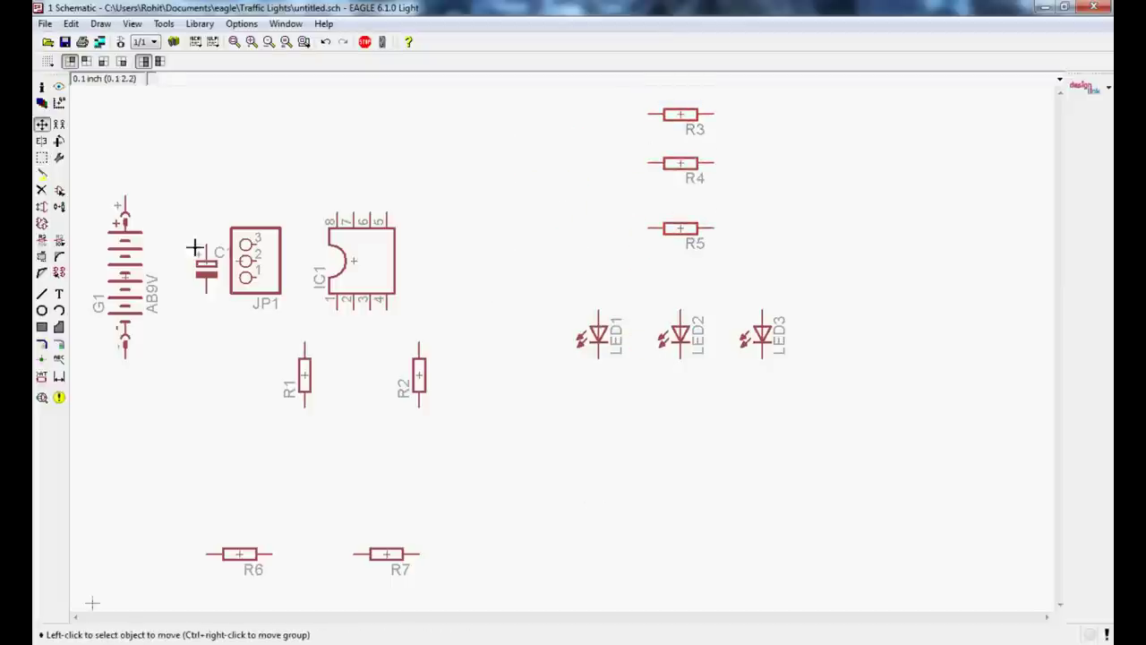
# Step: Group LED1–LED3 and move the LED row further right
pyautogui.click(41, 157)
pyautogui.moveTo(563, 277); pyautogui.dragTo(838, 377)
pyautogui.rightClick(758, 331)
pyautogui.click(793, 593)
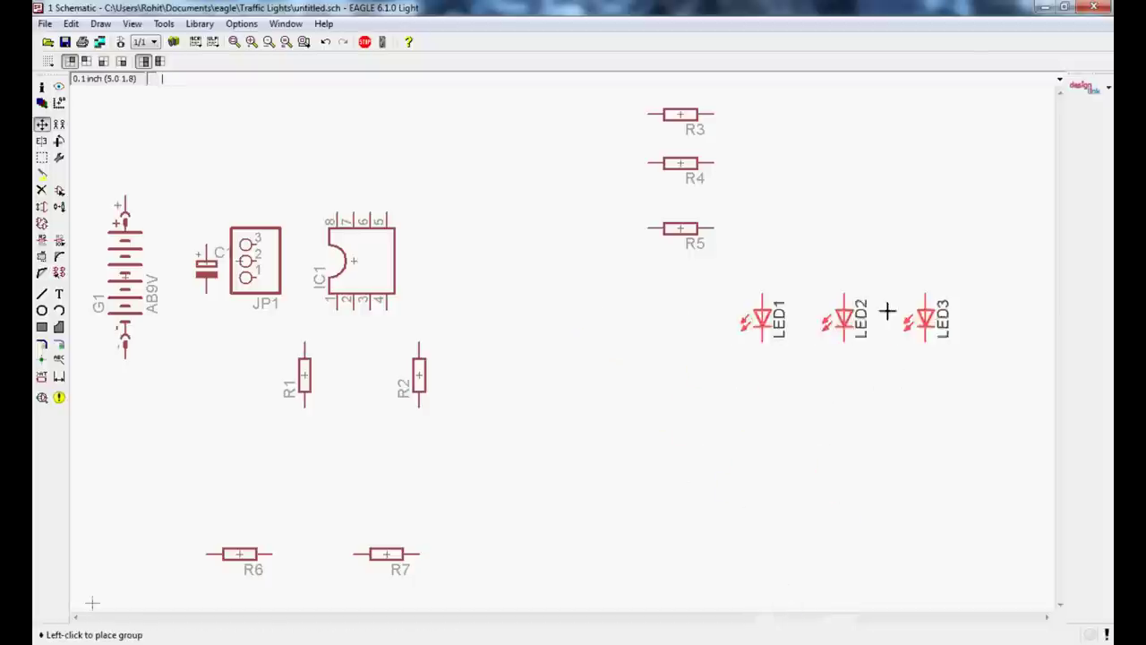
pyautogui.click(903, 311)
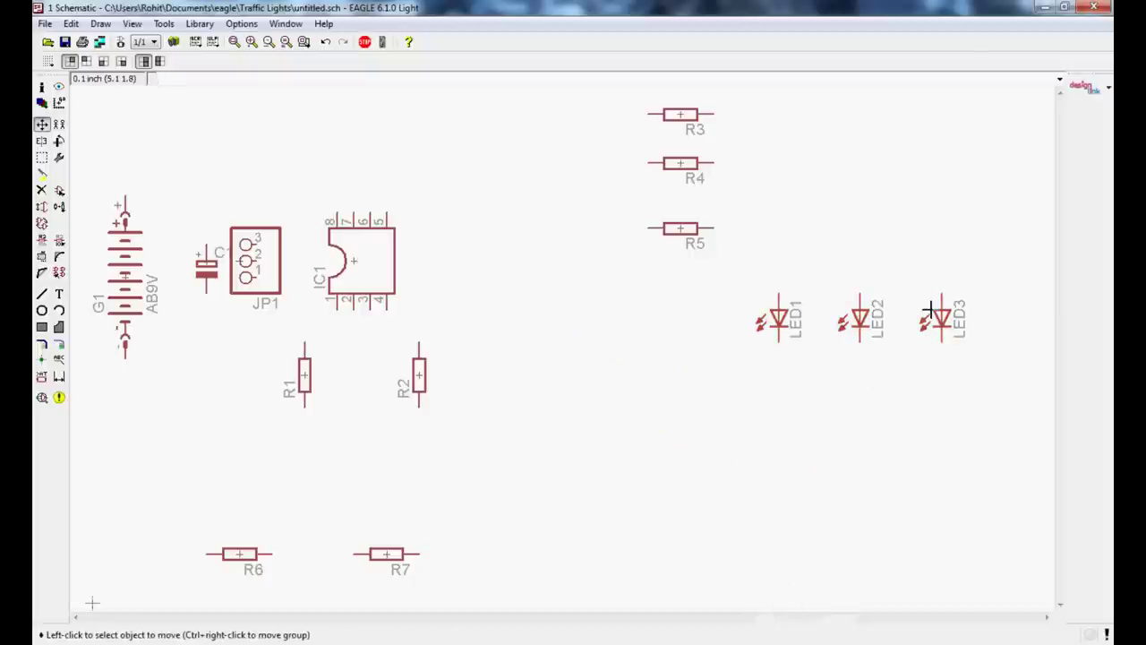
# Step: Move IC1 right, JP1 just right of C1, and R1 and R2 lower beside C1
pyautogui.click(353, 259)
pyautogui.click(484, 260)
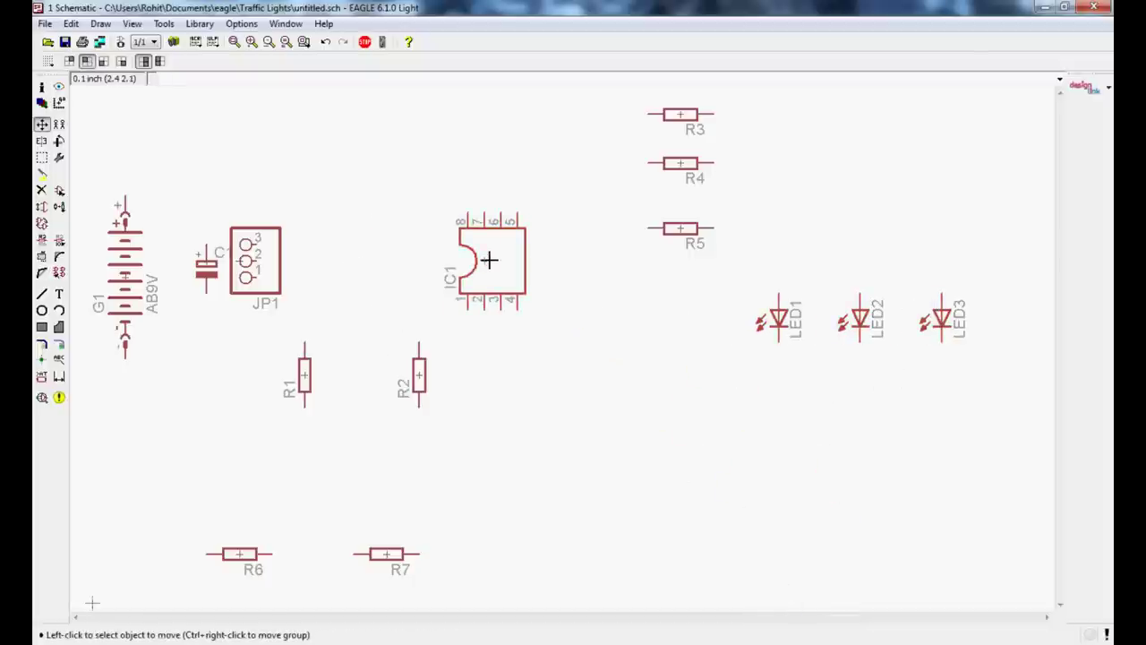
pyautogui.click(251, 253)
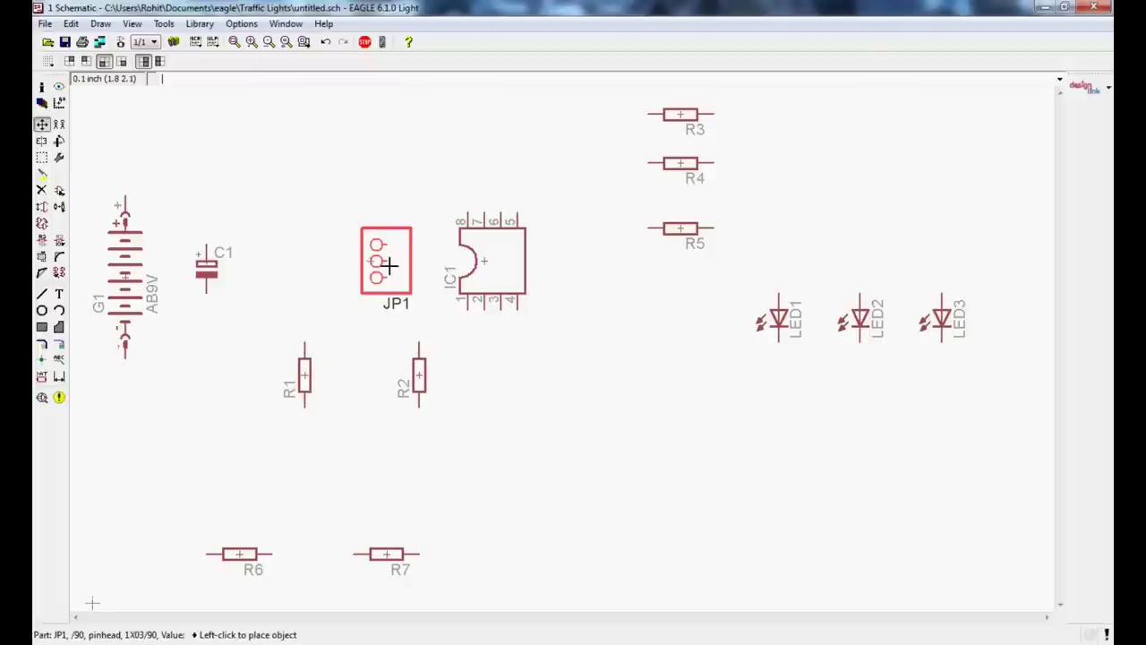
pyautogui.click(274, 262)
pyautogui.click(305, 376)
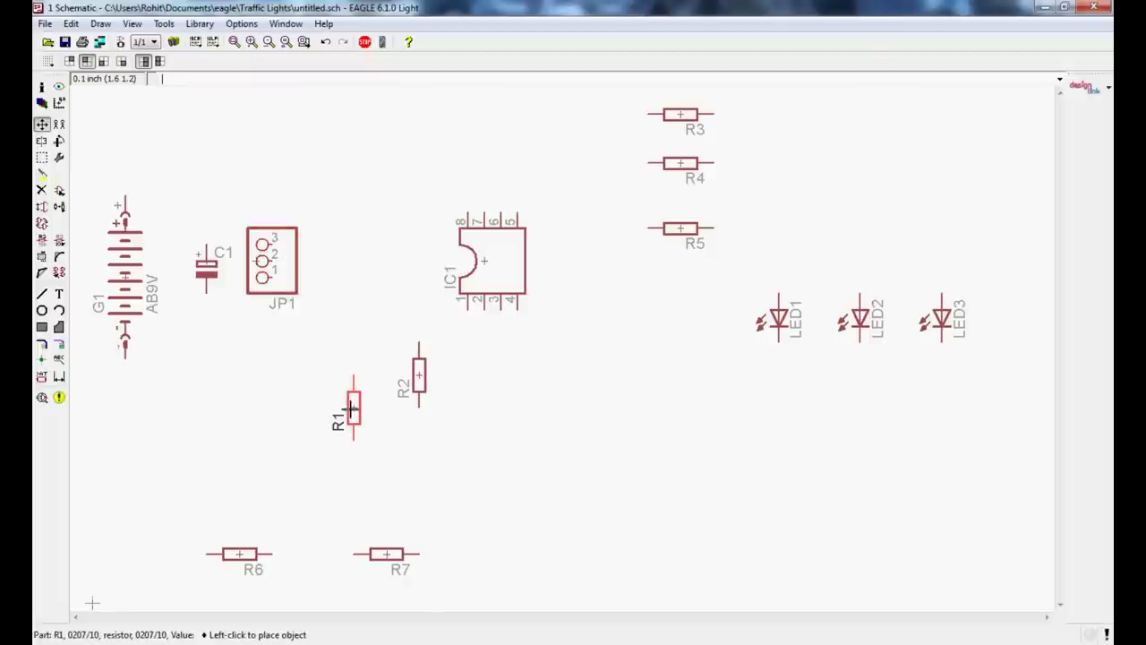
pyautogui.click(354, 409)
pyautogui.click(418, 385)
pyautogui.click(399, 414)
# Step: Rotate R7 and R6 vertical and stack them below IC1
pyautogui.click(395, 543)
pyautogui.rightClick(502, 389)
pyautogui.click(484, 354)
pyautogui.click(238, 555)
pyautogui.rightClick(481, 455)
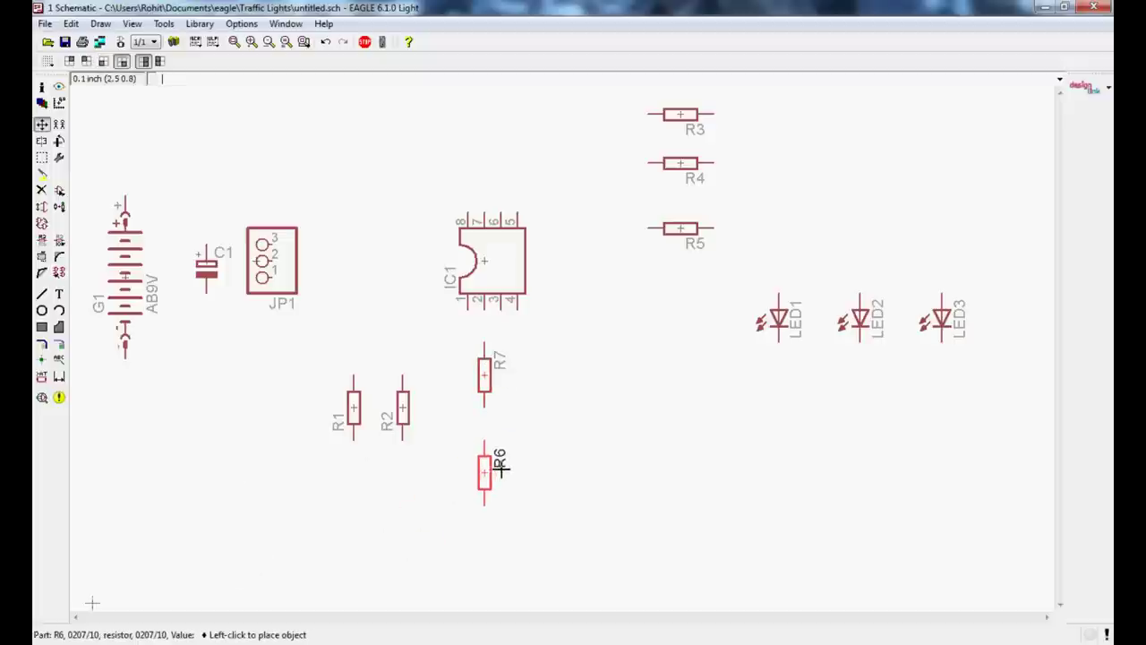
pyautogui.click(500, 466)
# Step: Drop R2 and R1 side by side at the bottom, level with R6
pyautogui.click(402, 413)
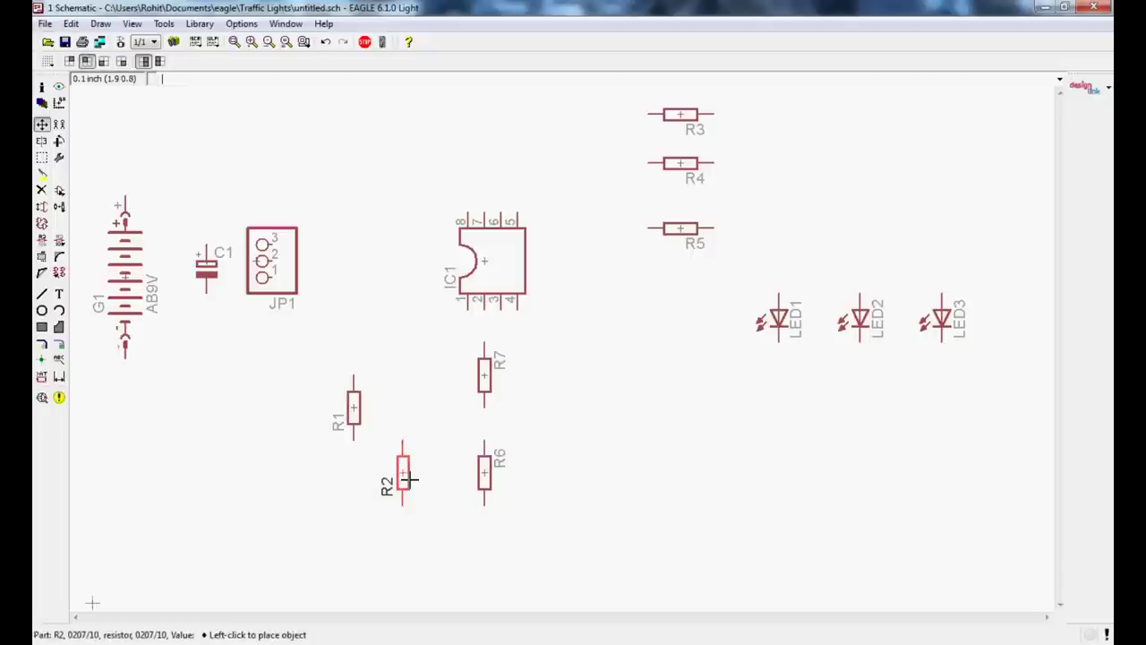
pyautogui.click(408, 479)
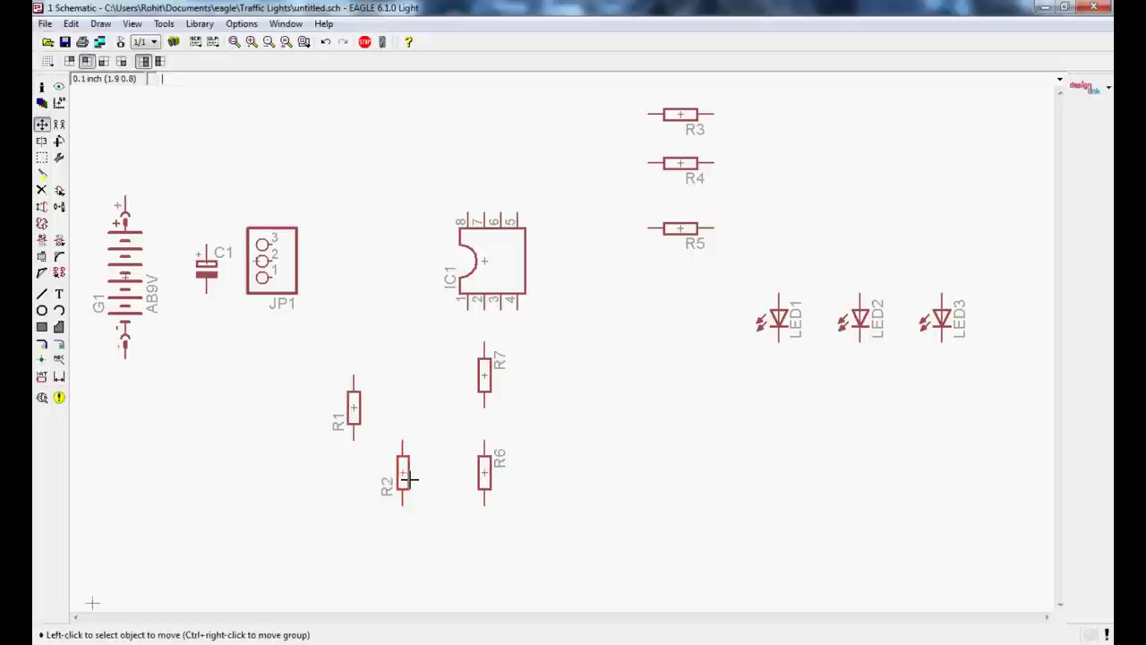
pyautogui.click(404, 478)
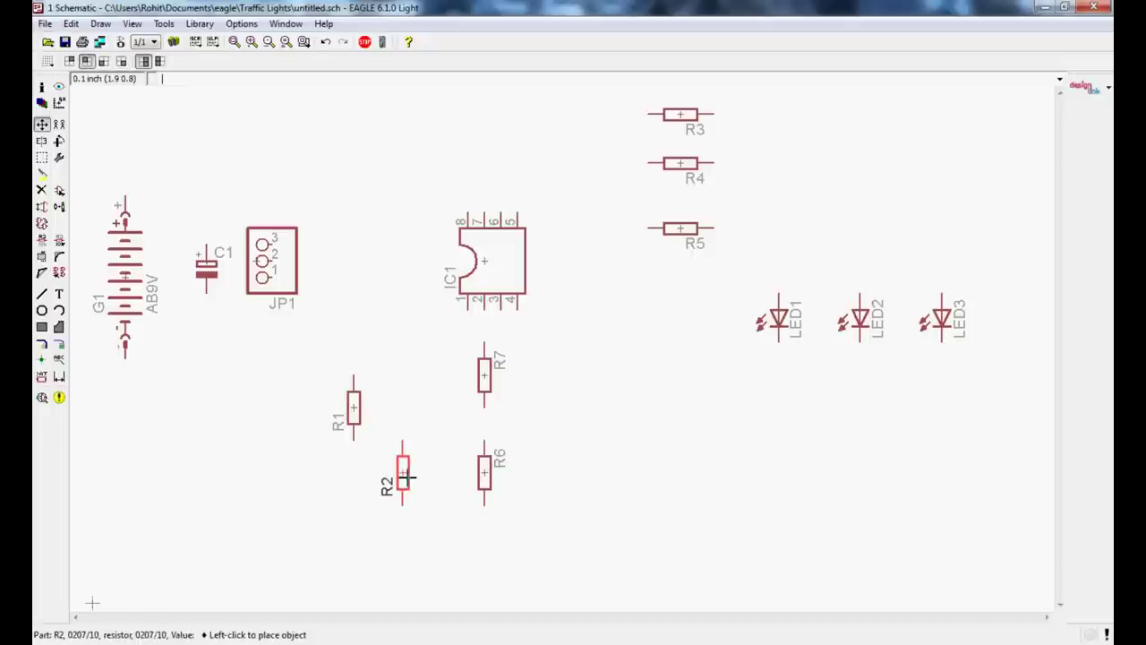
pyautogui.click(405, 477)
pyautogui.click(354, 403)
pyautogui.click(349, 472)
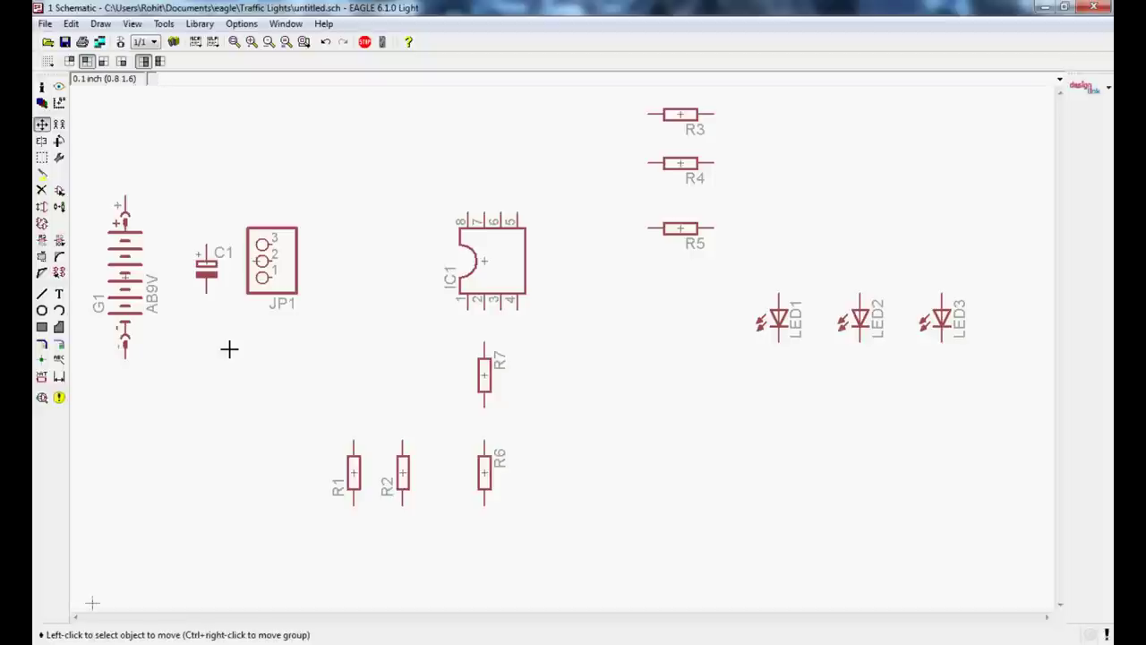
# Step: Check the AXE103.pdf safety light diagram in Adobe Reader, then return to the EAGLE schematic
pyautogui.moveTo(425, 637)
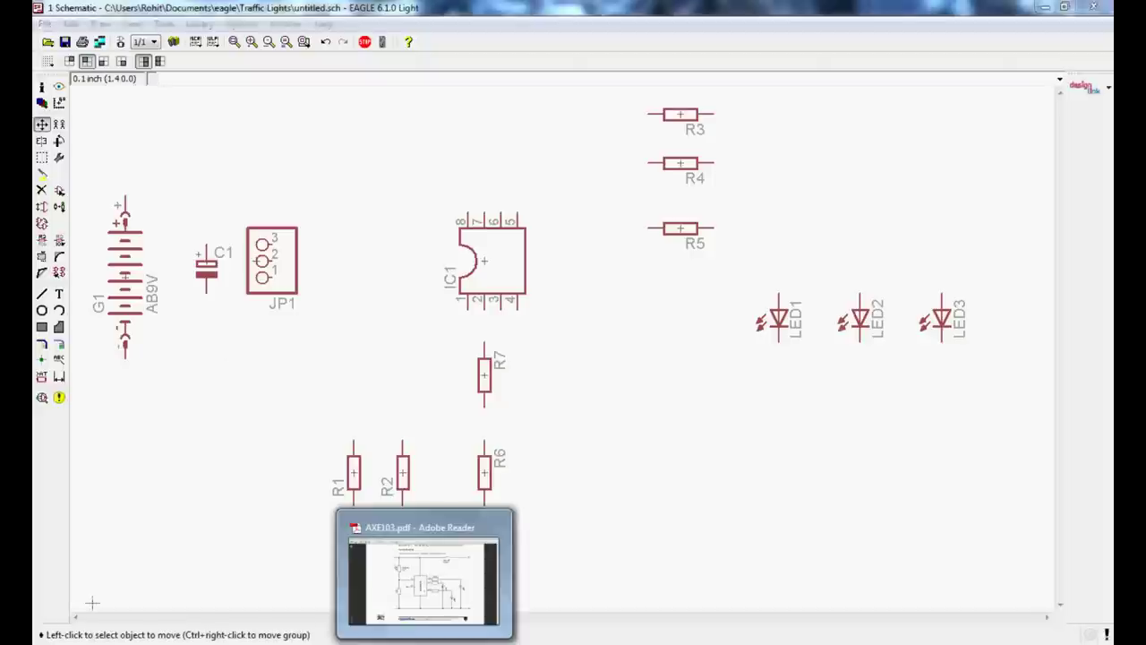
pyautogui.click(434, 612)
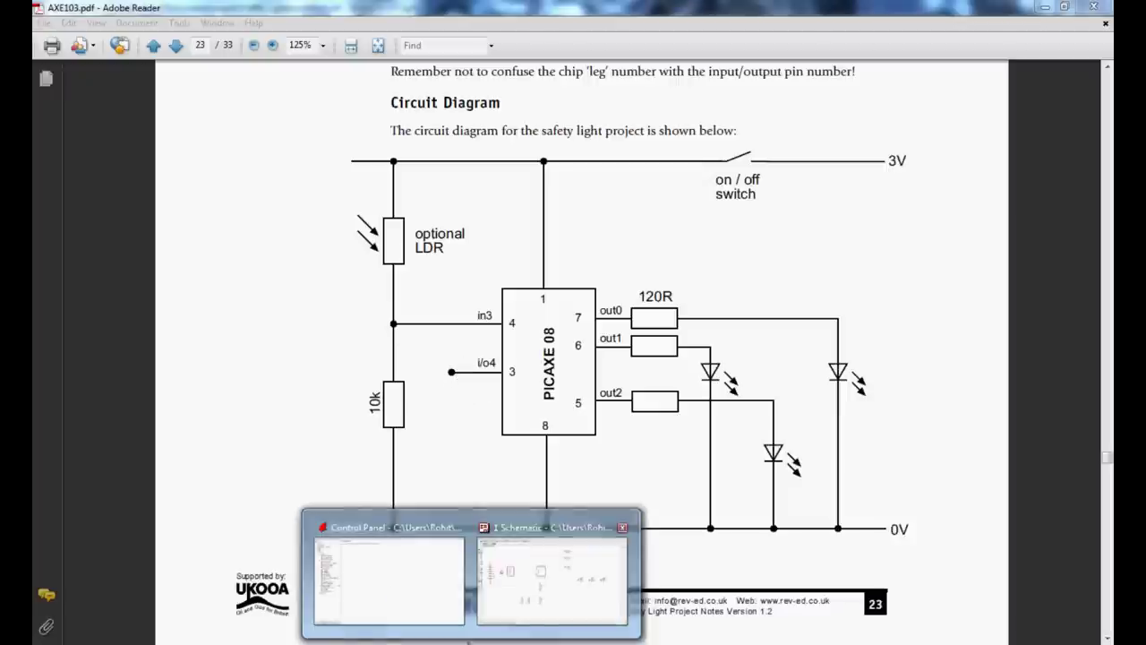
pyautogui.click(537, 566)
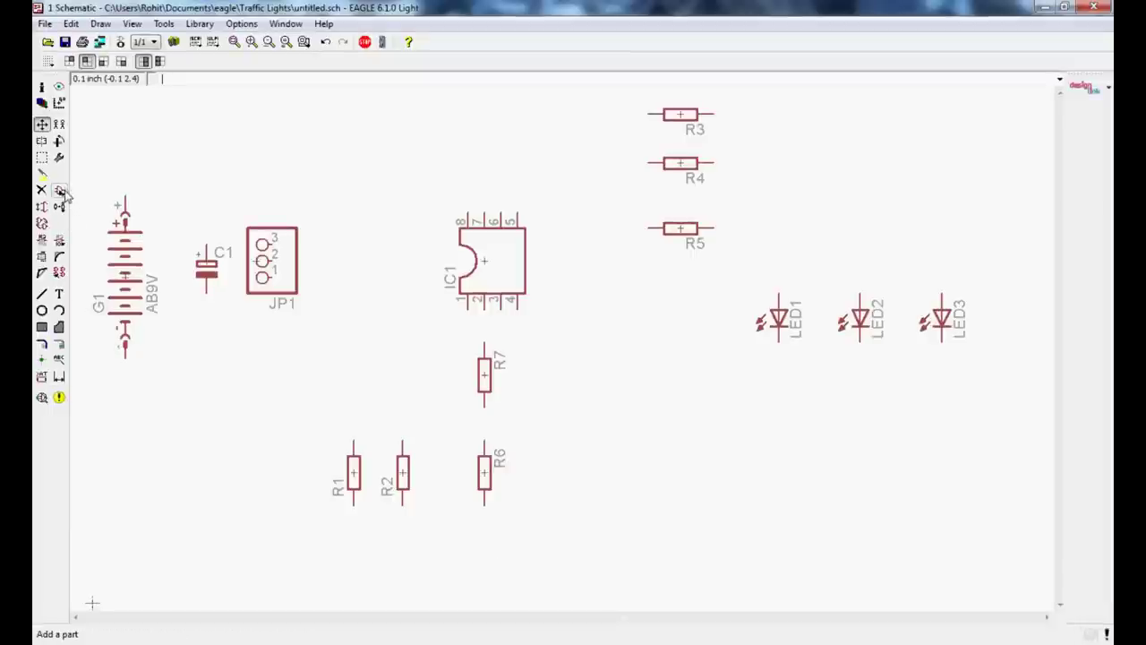
# Step: Open the ADD library, collapse the pinhead library and scroll to the photo-elem library
pyautogui.click(60, 192)
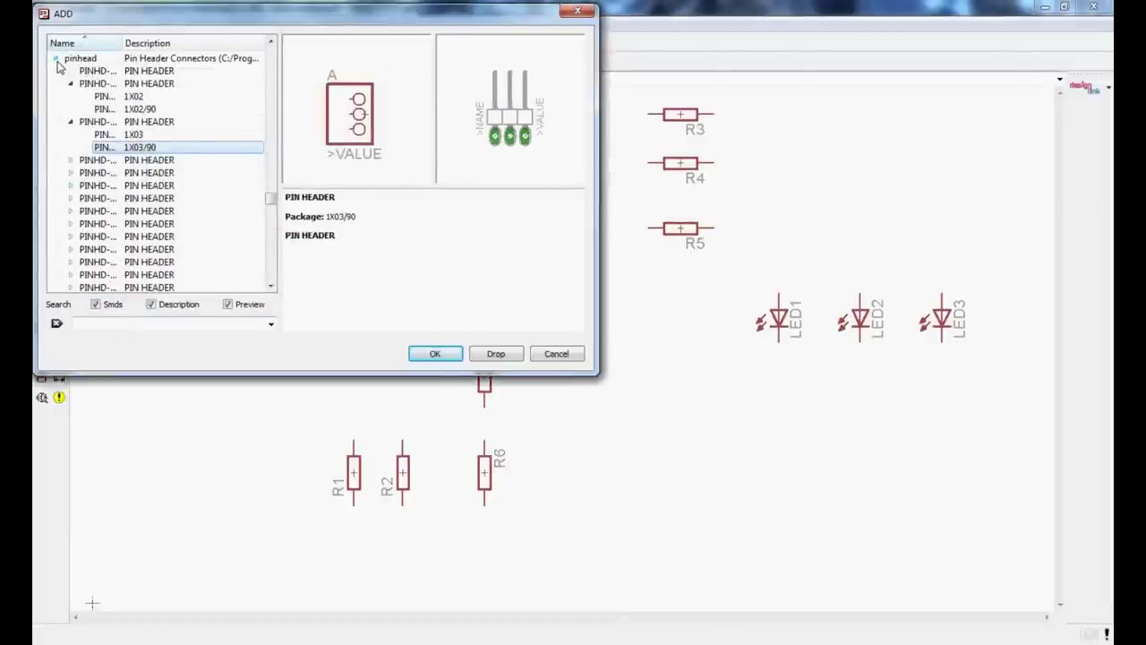
pyautogui.click(56, 58)
pyautogui.scroll(10, 106, 227)
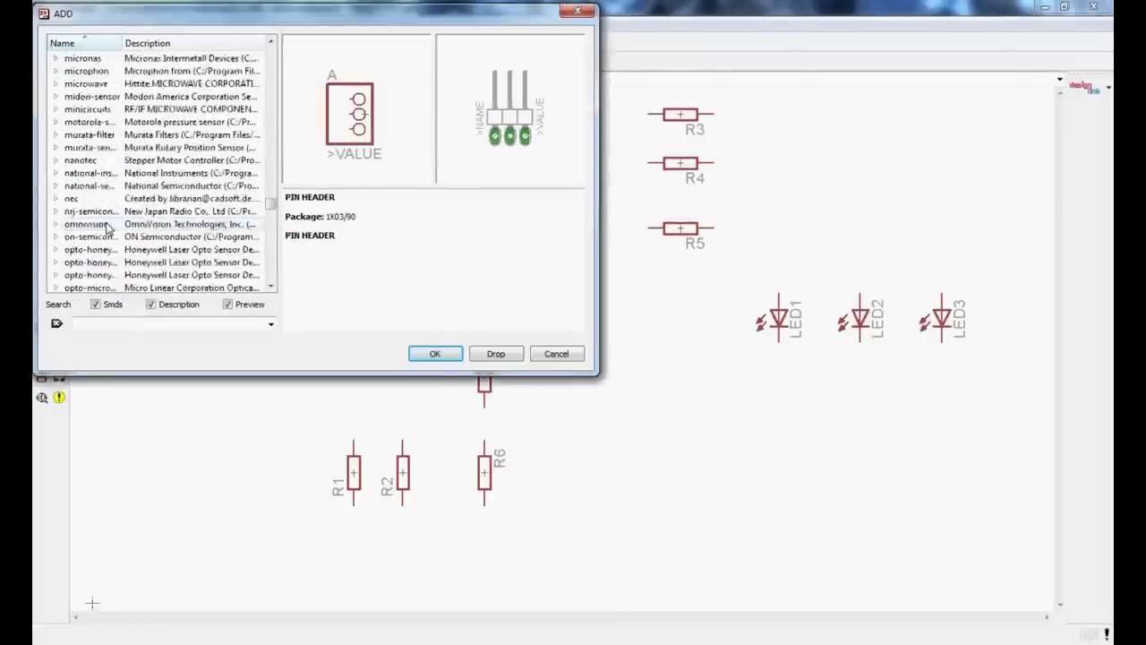
pyautogui.scroll(1, 107, 227)
pyautogui.scroll(-4, 107, 227)
pyautogui.scroll(5, 107, 226)
pyautogui.scroll(-3, 107, 223)
pyautogui.scroll(-1, 141, 212)
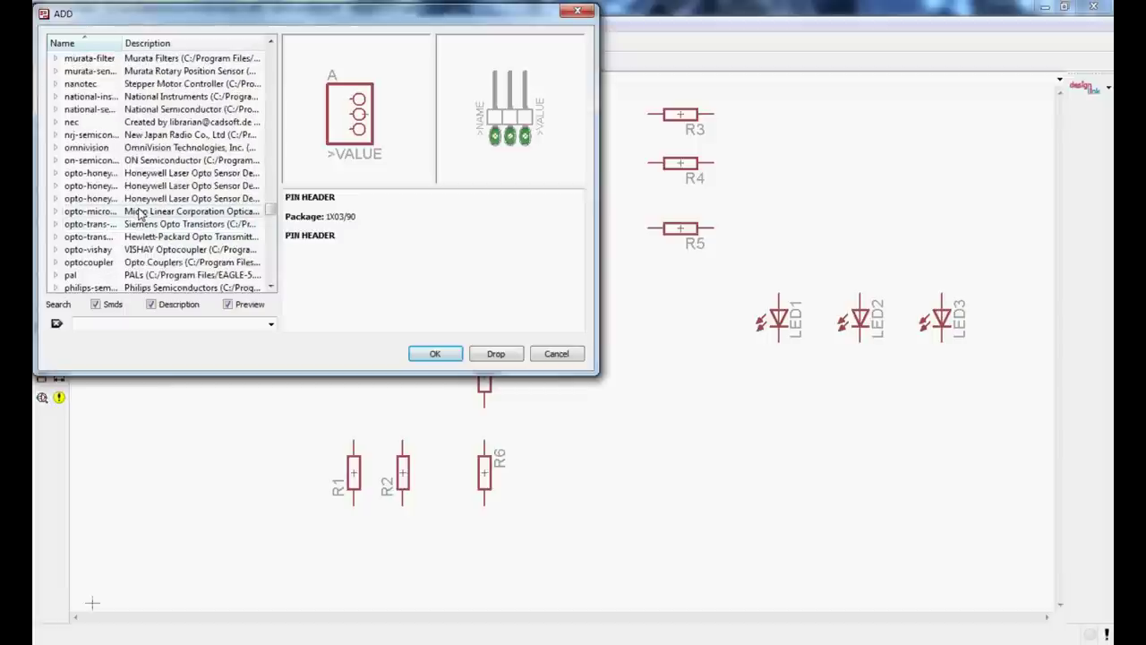
pyautogui.scroll(-1, 120, 189)
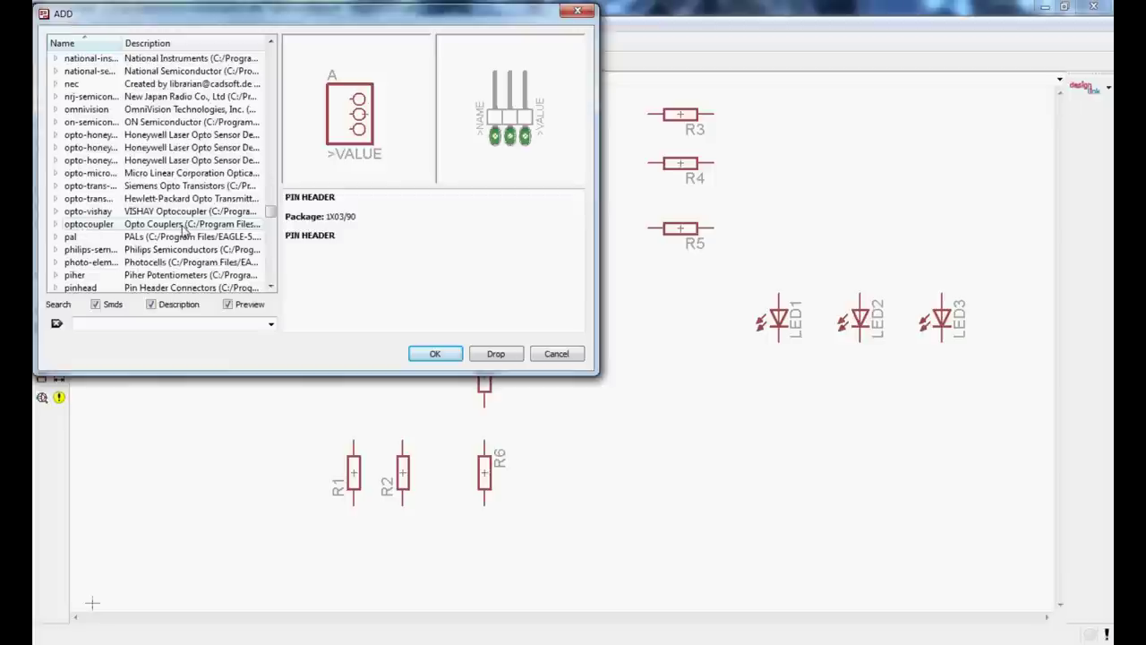
# Step: Pick the VT800 photocell from photo-elem > VT8 and place it as PH1 between JP1 and IC1
pyautogui.click(55, 263)
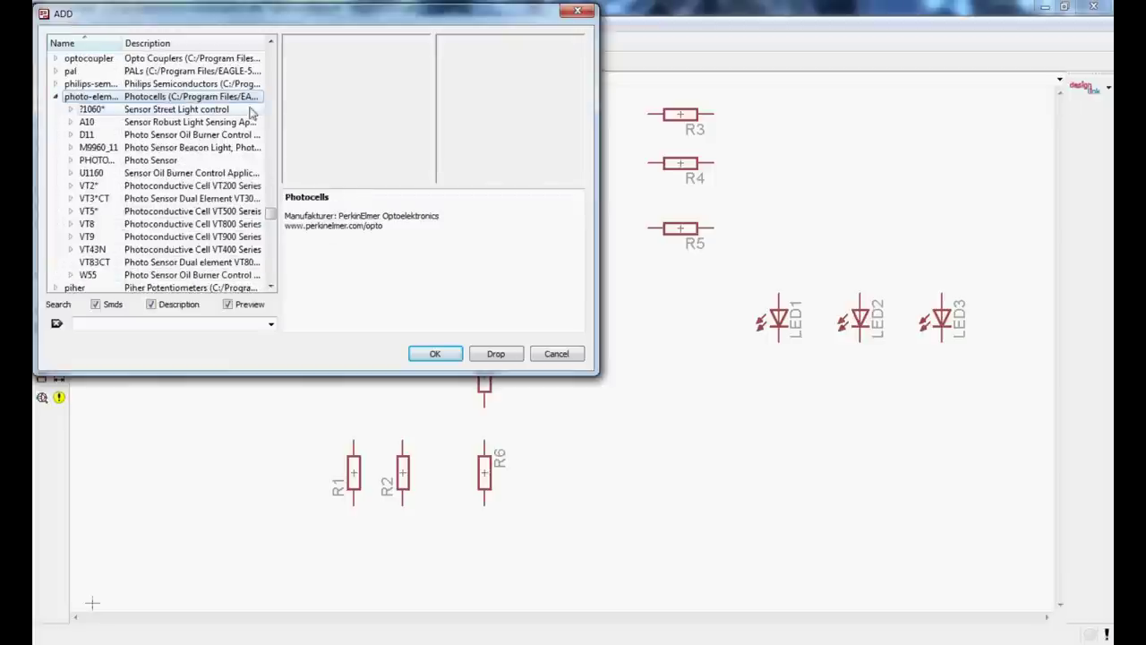
pyautogui.click(72, 224)
pyautogui.click(155, 212)
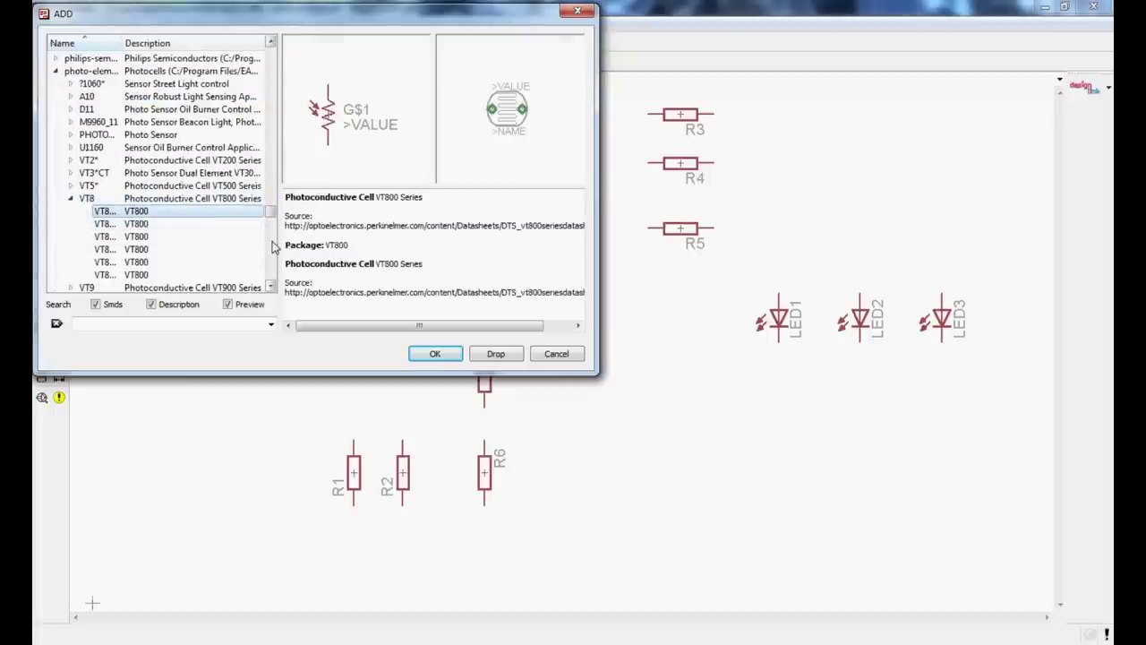
pyautogui.click(435, 353)
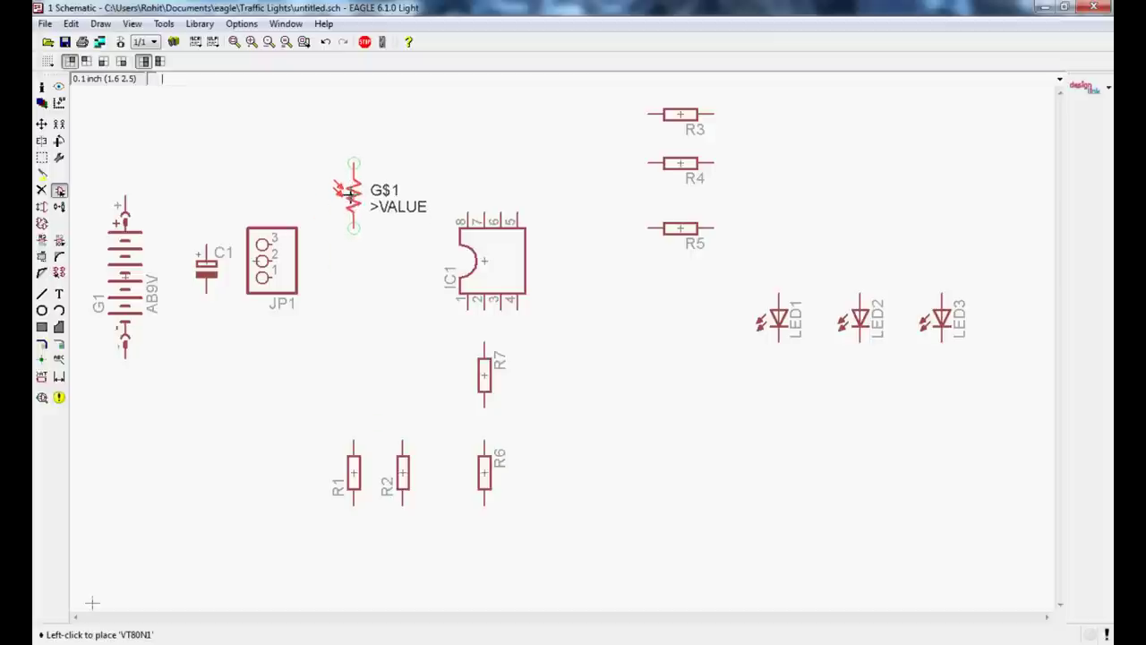
pyautogui.click(354, 196)
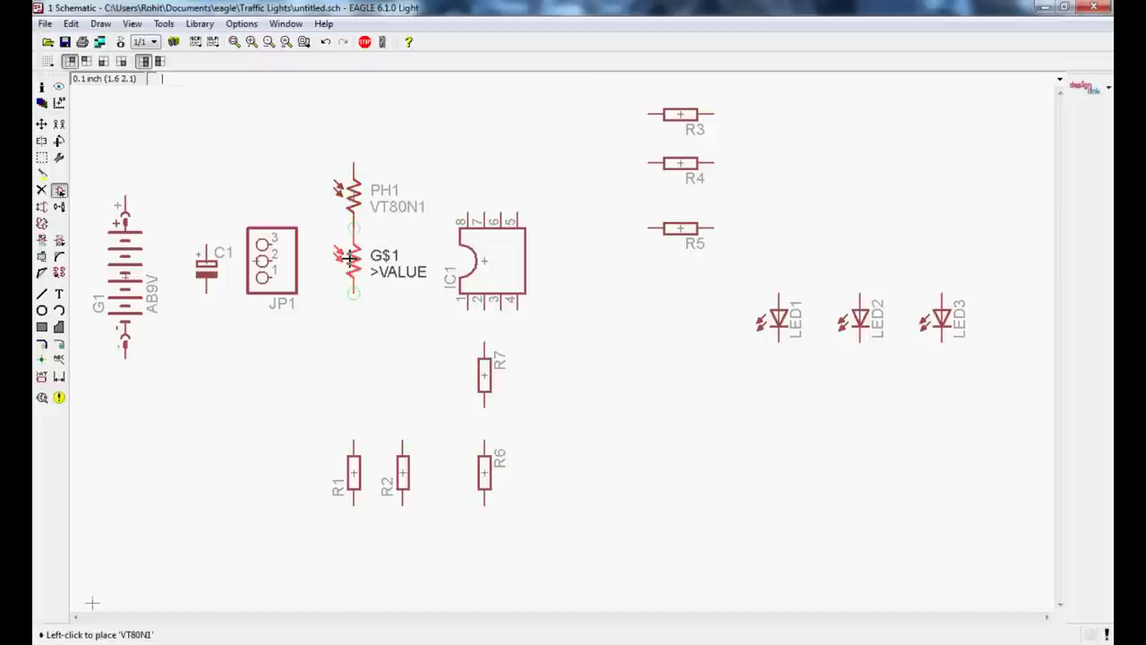
# Step: Stop placing photocells, collapse photo-elem and browse the switch libraries
pyautogui.press('Escape')
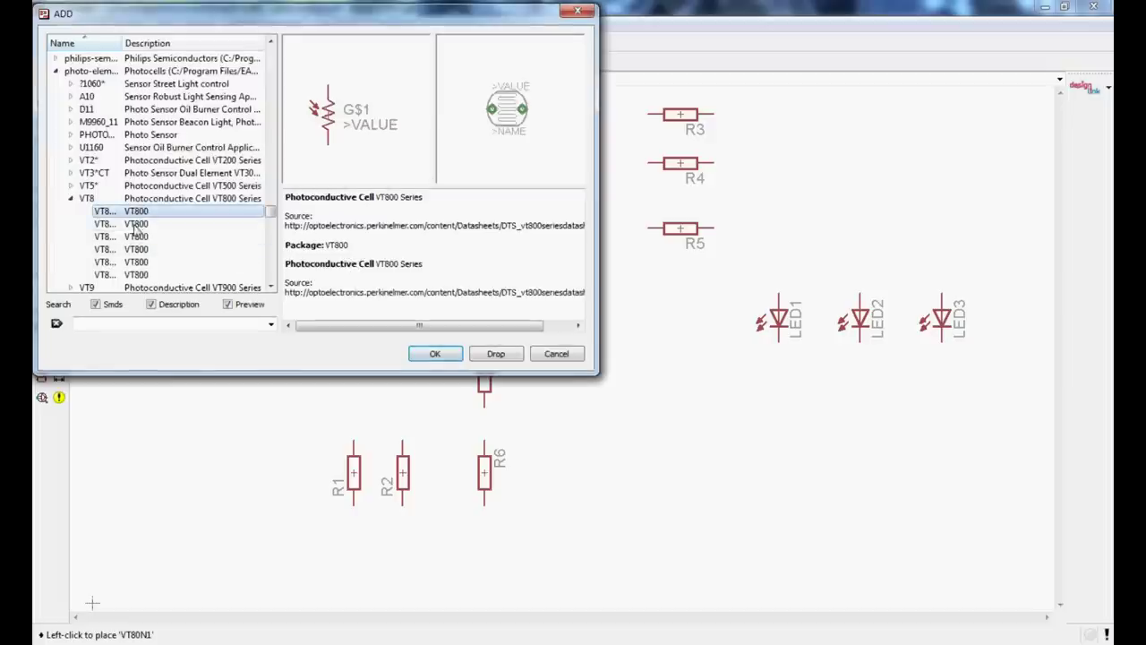
pyautogui.click(72, 198)
pyautogui.click(55, 71)
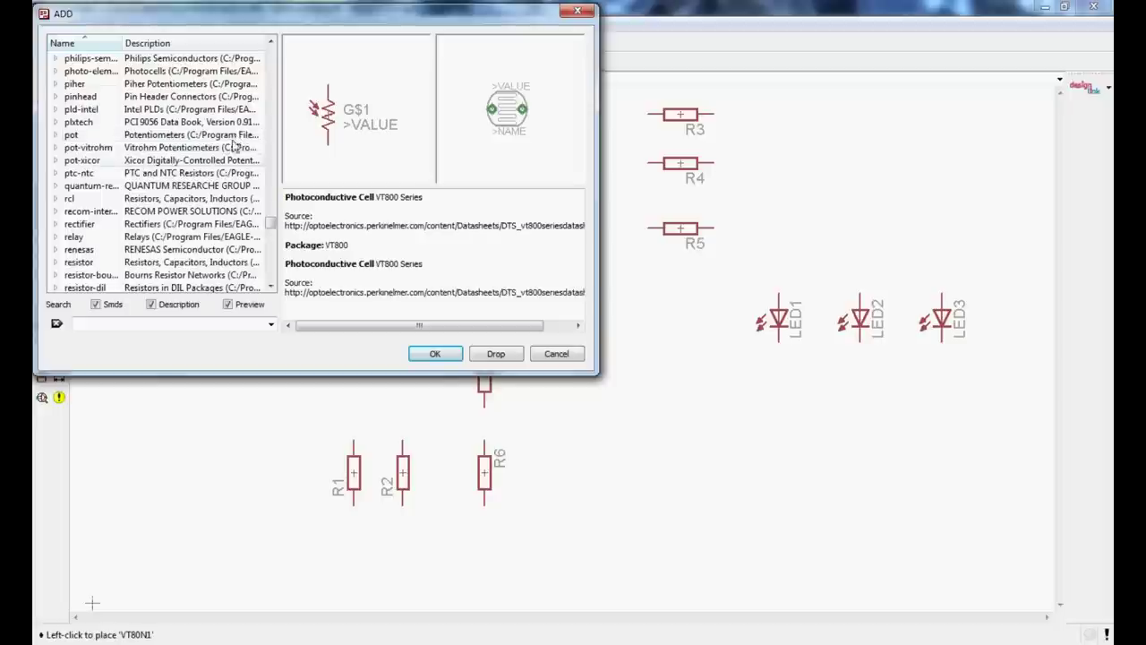
pyautogui.scroll(-3, 211, 171)
pyautogui.scroll(-4, 211, 171)
pyautogui.scroll(-4, 211, 171)
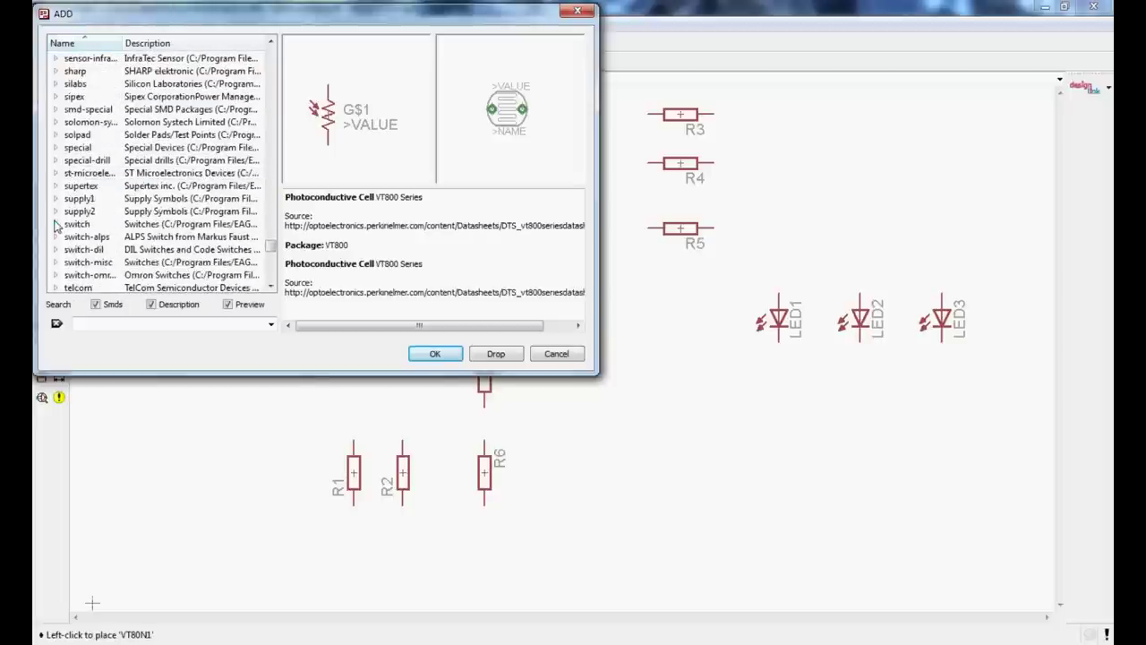
pyautogui.click(55, 224)
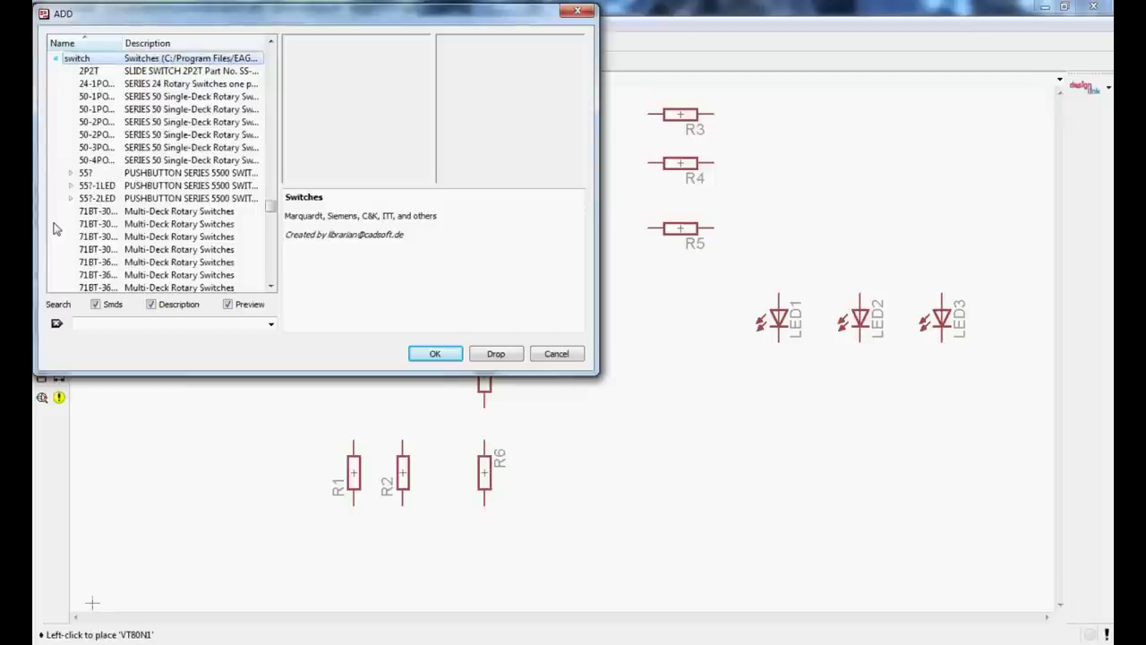
pyautogui.scroll(-9, 273, 208)
pyautogui.scroll(-6, 273, 207)
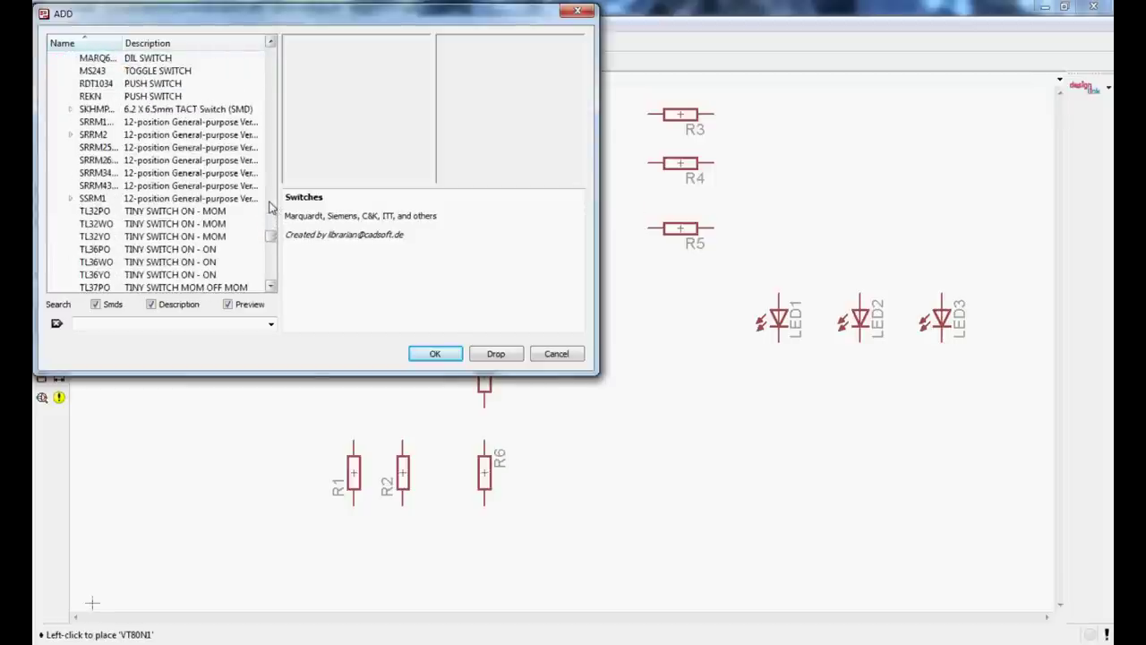
pyautogui.scroll(1, 273, 207)
pyautogui.scroll(-2, 274, 207)
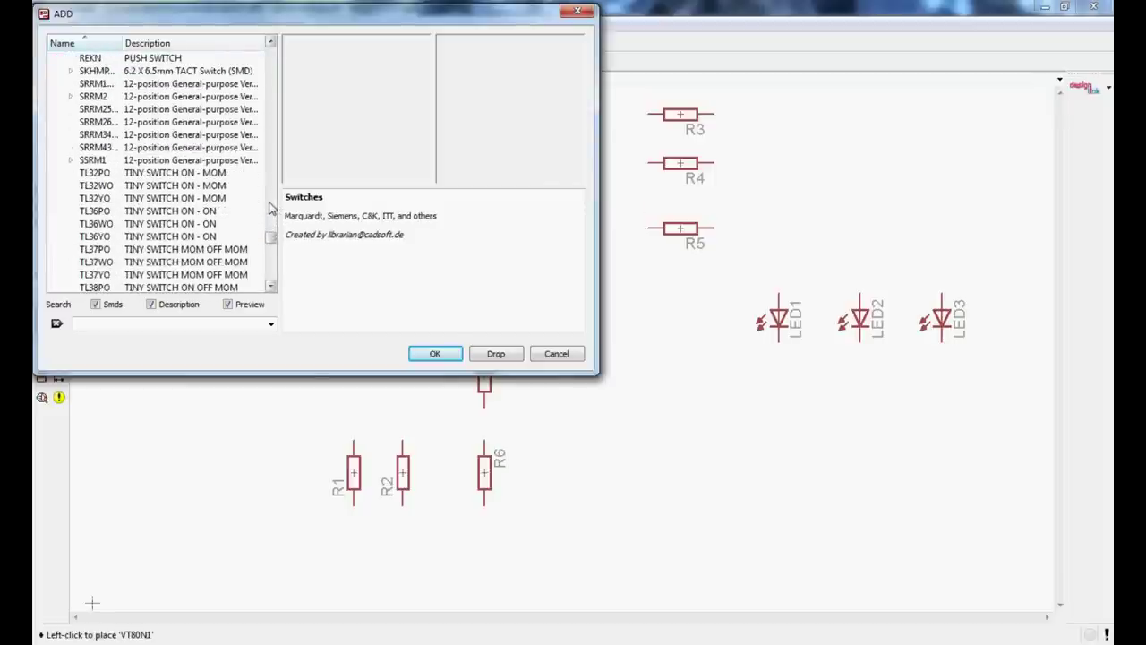
pyautogui.scroll(-10, 273, 208)
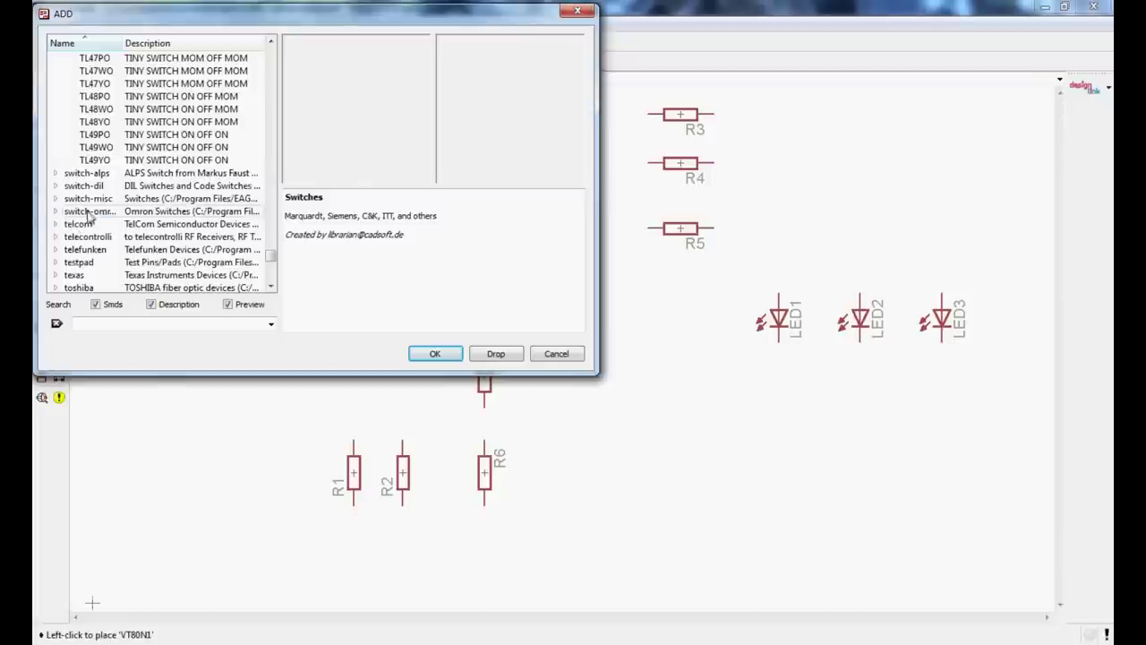
# Step: Add the Omron 10-XX switch from switch-omron beside PH1, then close the library
pyautogui.click(55, 211)
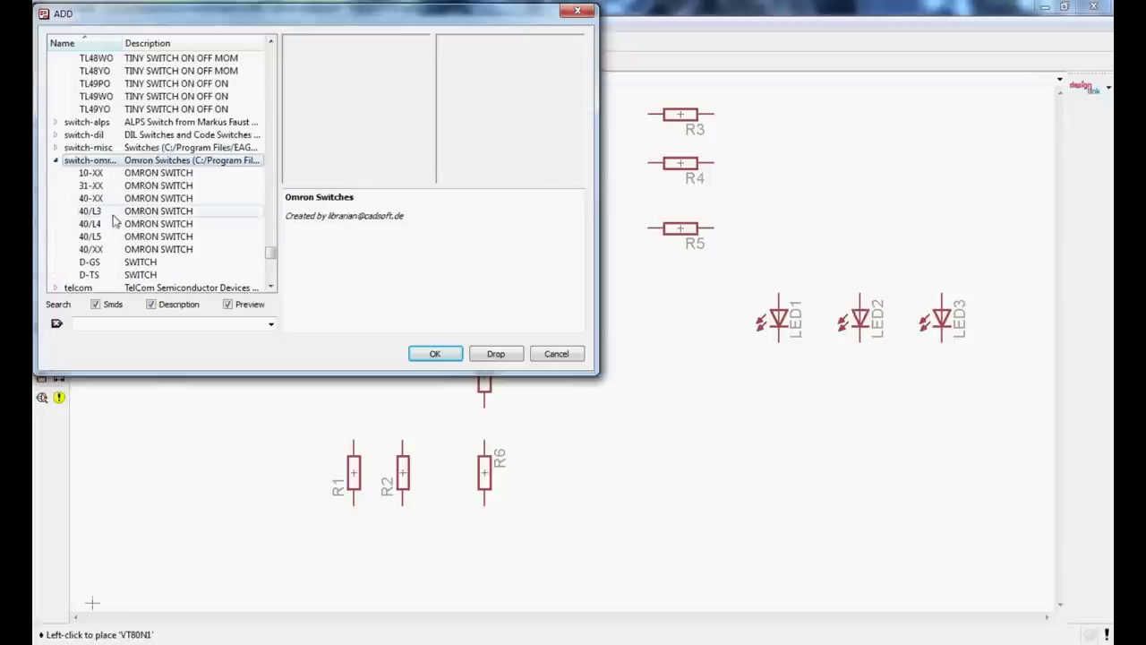
pyautogui.click(180, 174)
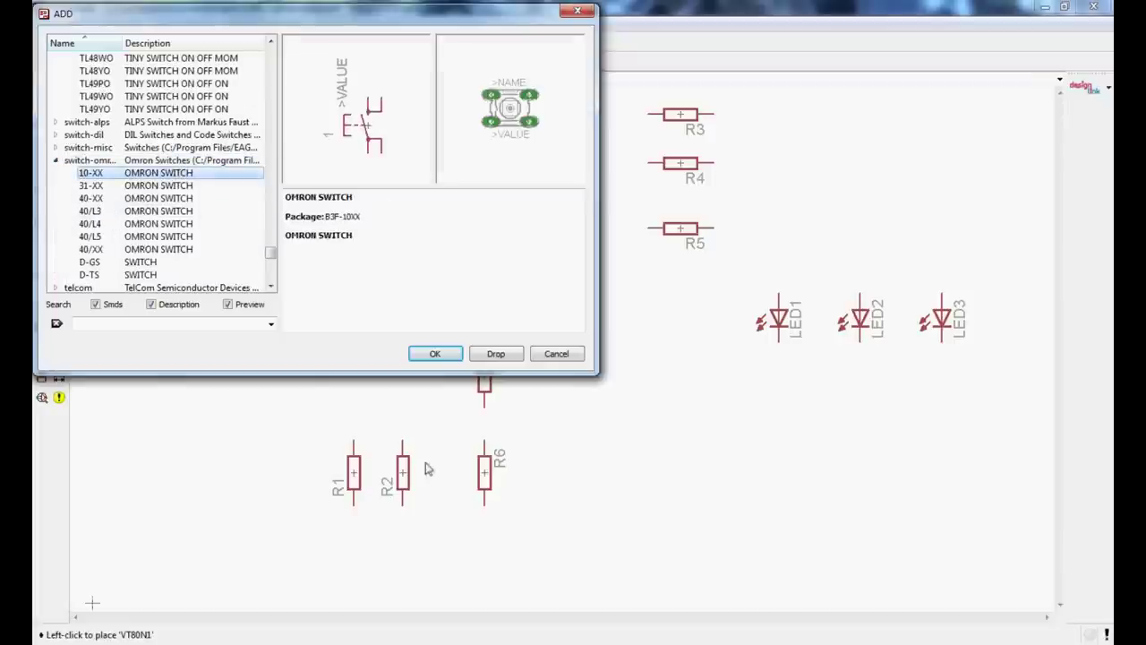
pyautogui.click(436, 355)
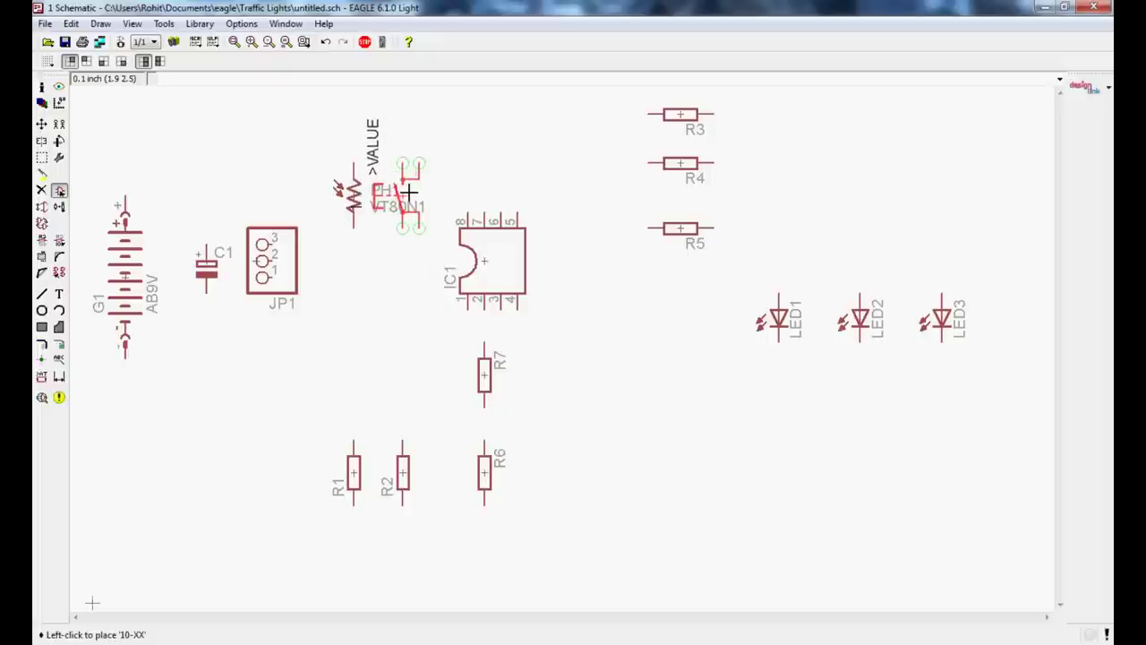
pyautogui.press('Escape')
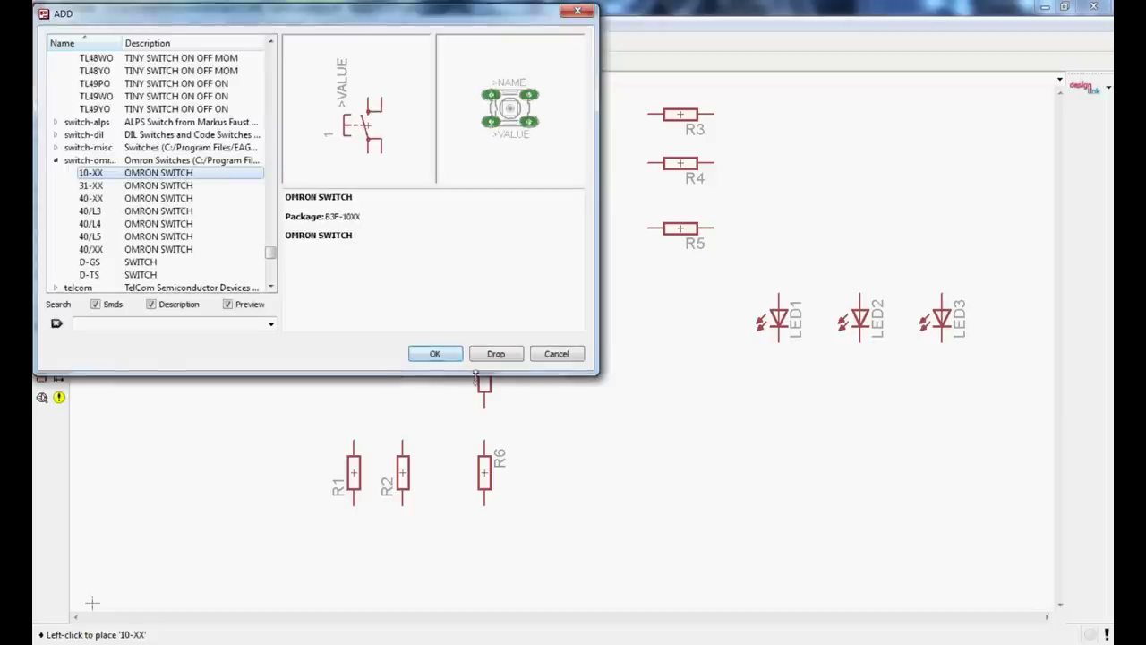
pyautogui.click(555, 354)
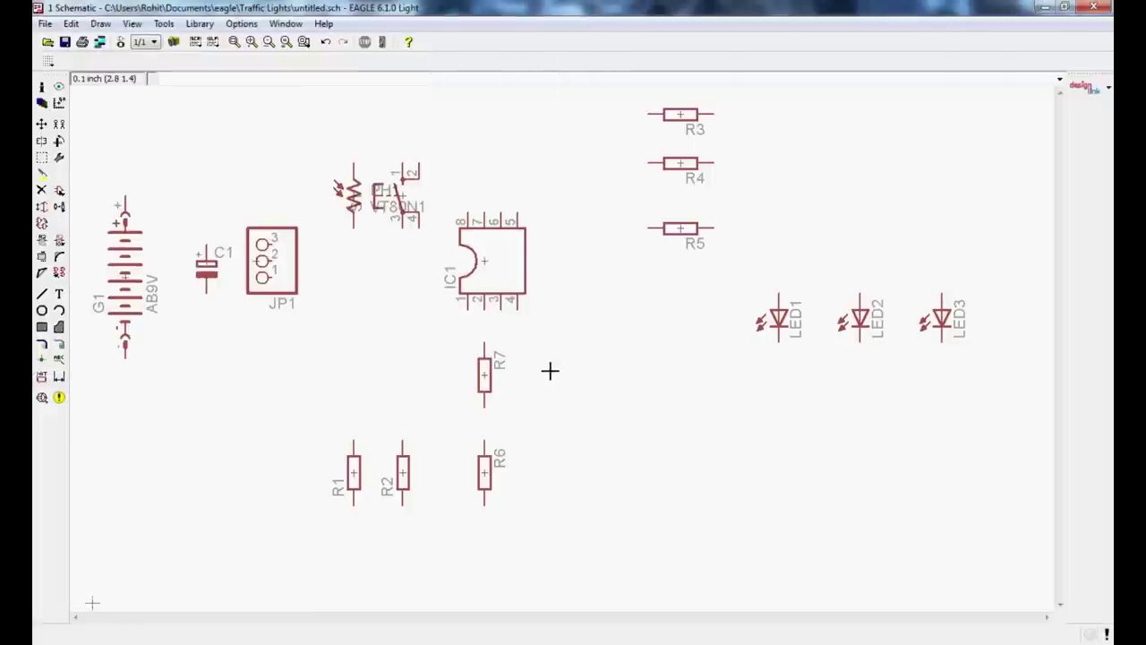
# Step: Wire battery G1's positive terminal up and across to photocell PH1's top pin
pyautogui.click(41, 294)
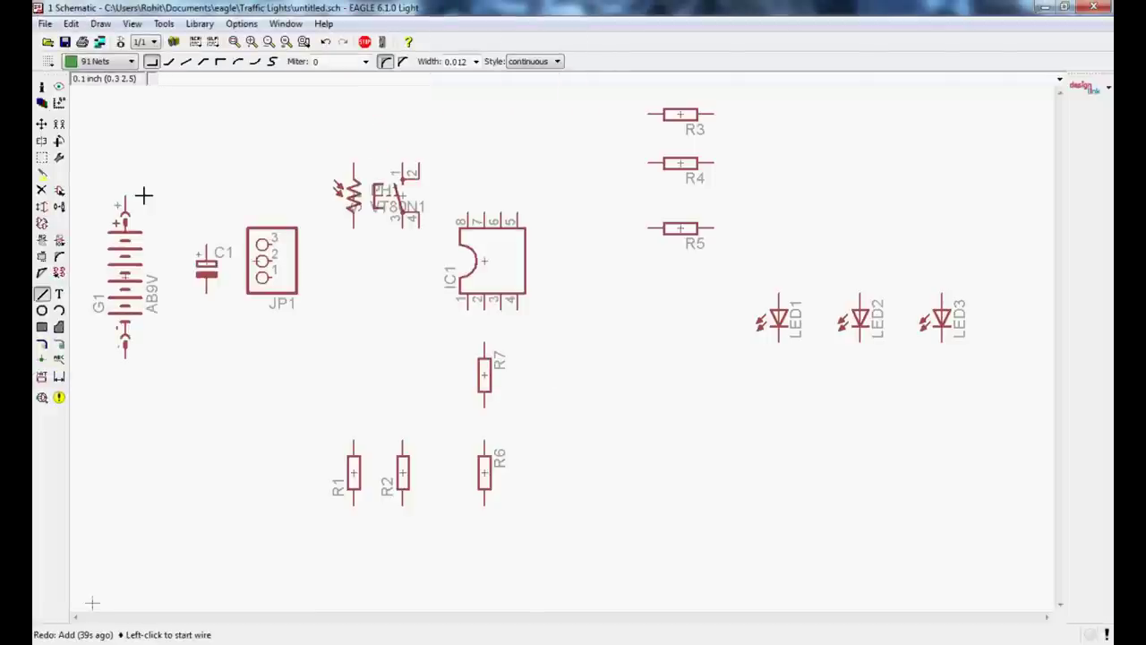
pyautogui.click(43, 296)
pyautogui.click(125, 194)
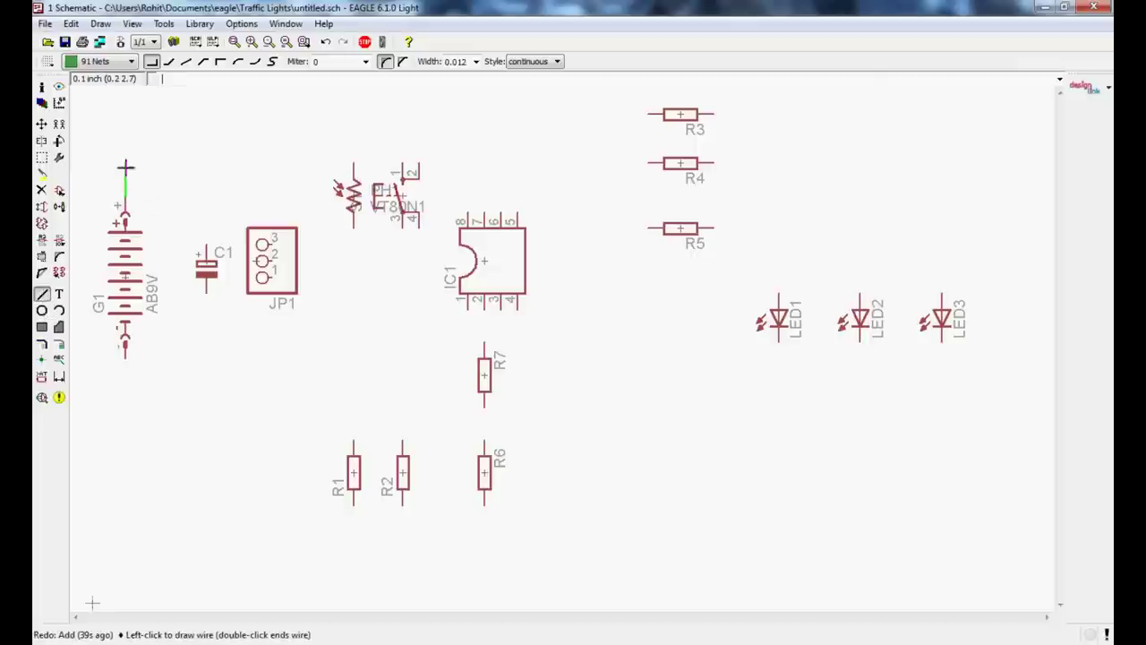
pyautogui.click(124, 107)
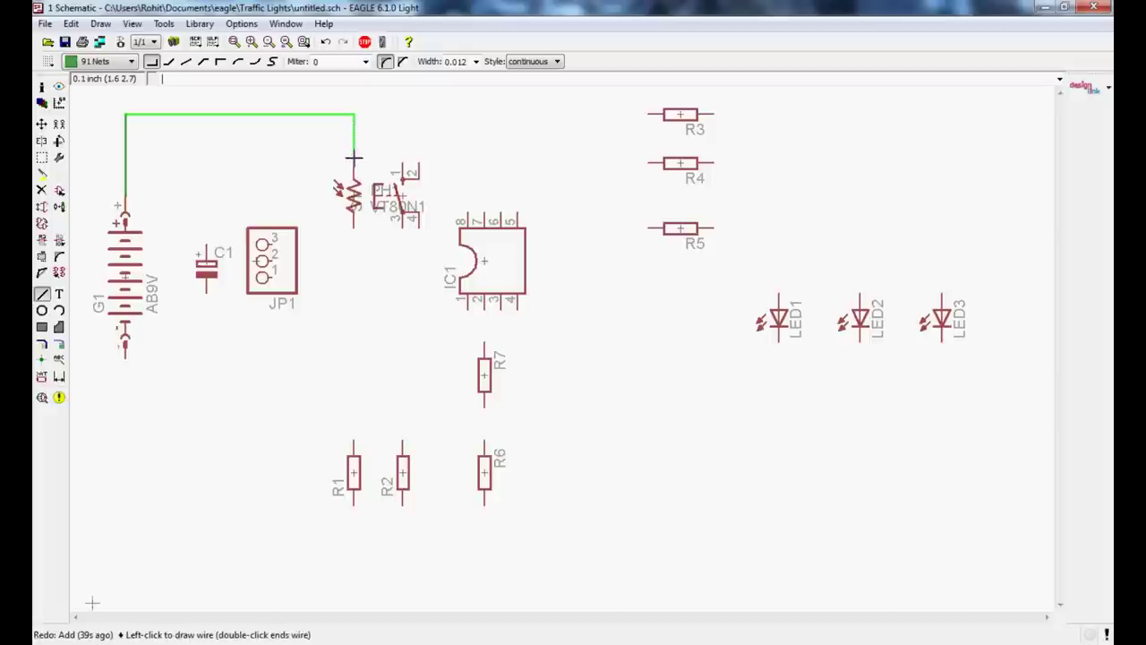
pyautogui.click(354, 160)
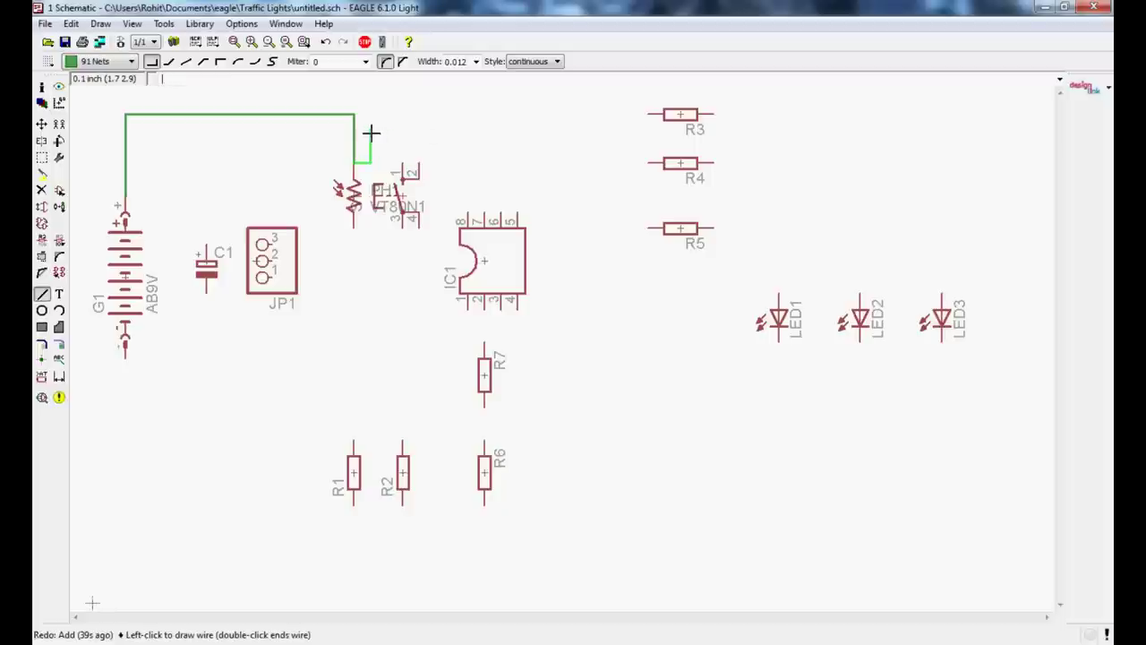
pyautogui.press('Escape')
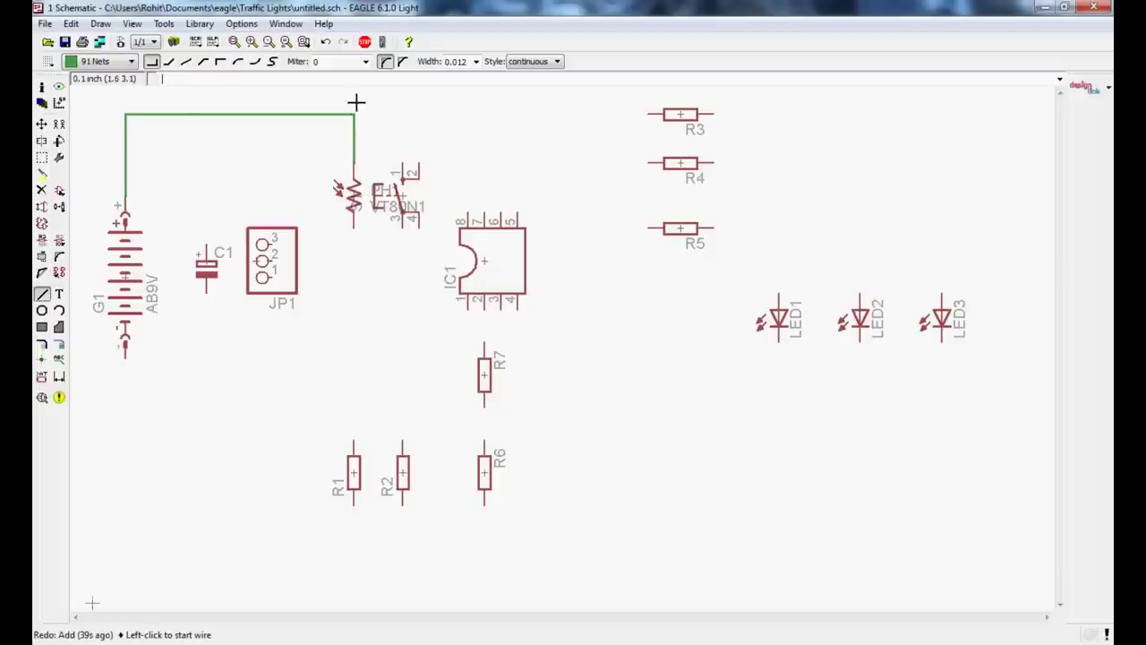
# Step: Wire the switch's top pin up onto the top wire
pyautogui.click(402, 163)
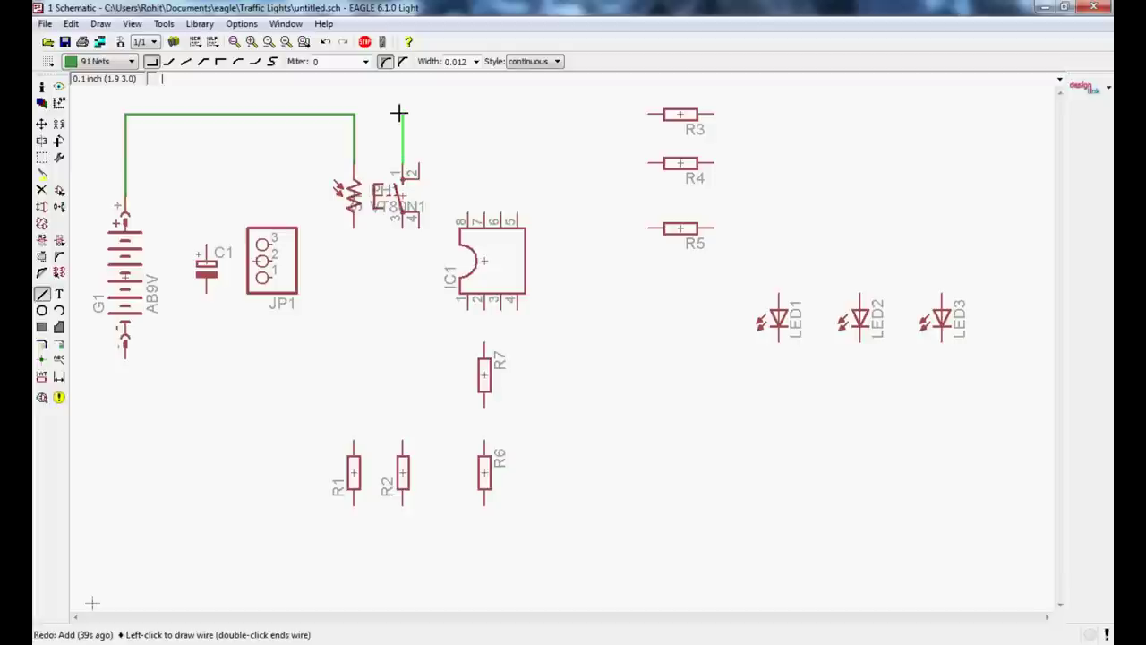
pyautogui.click(353, 114)
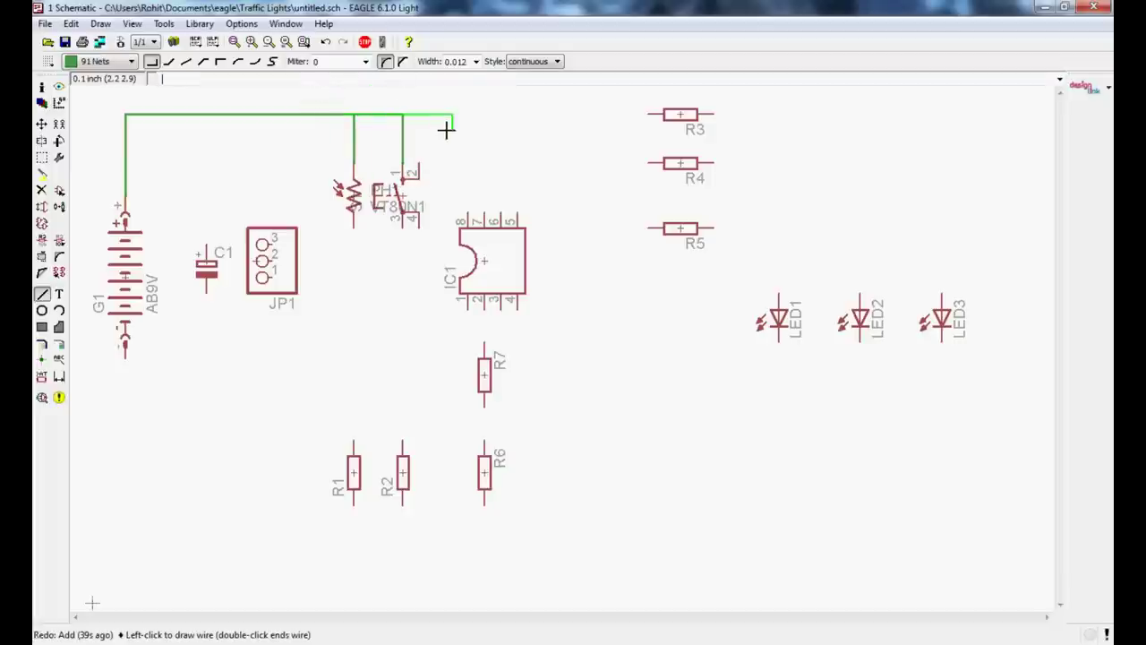
pyautogui.press('Escape')
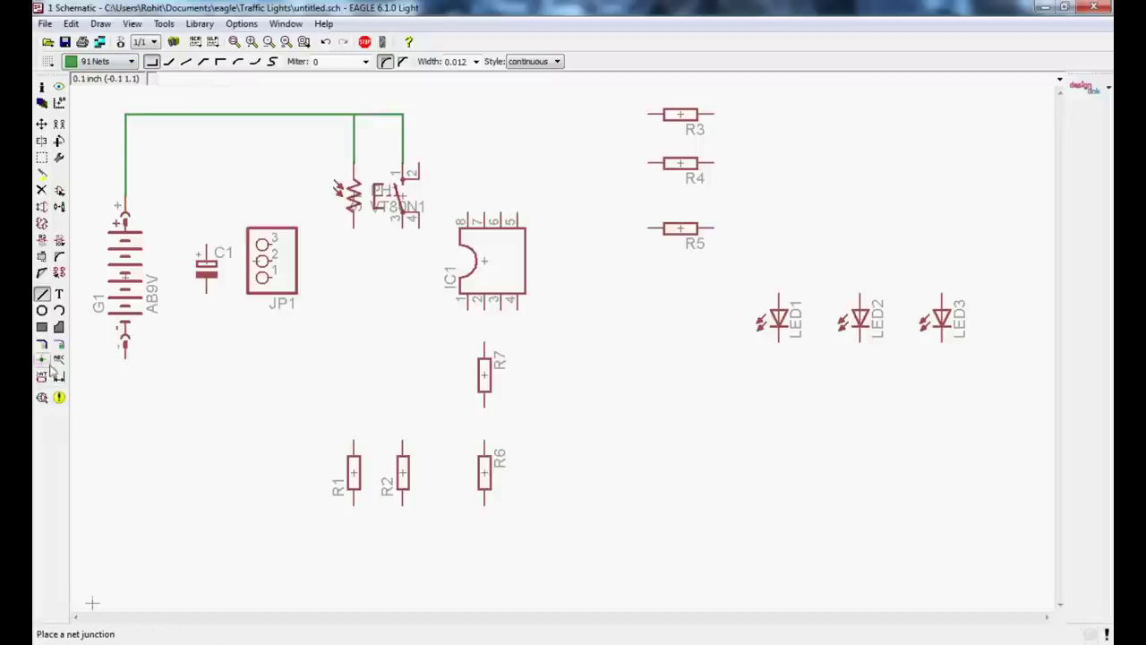
# Step: Place a junction dot where PH1's top lead meets the top wire from G1
pyautogui.click(42, 360)
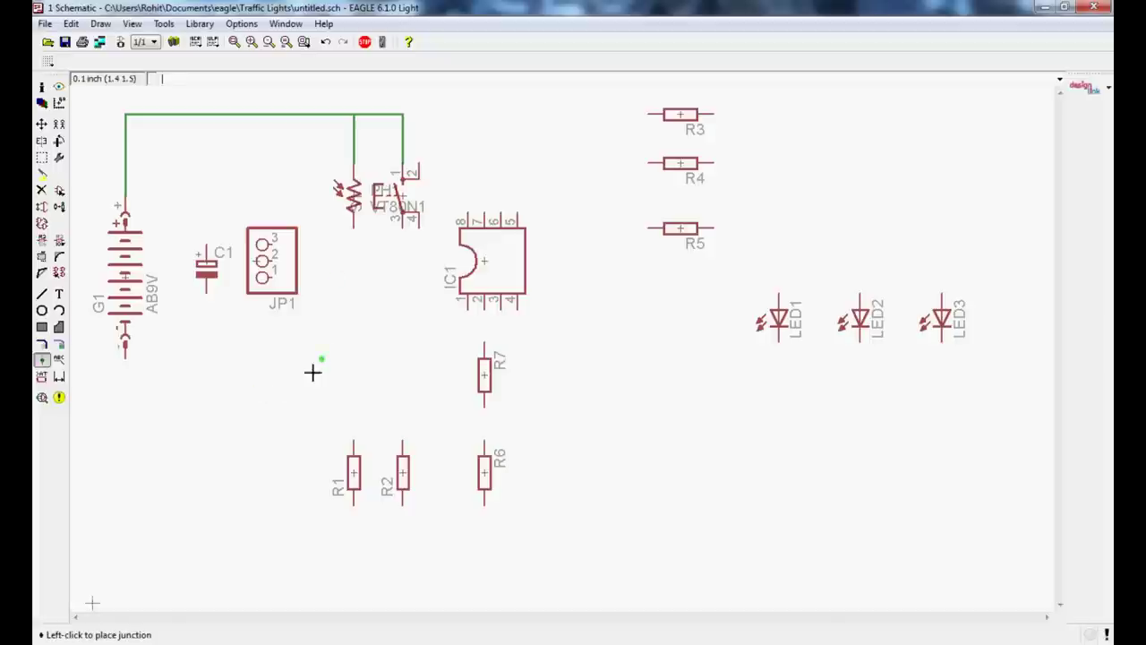
pyautogui.click(354, 114)
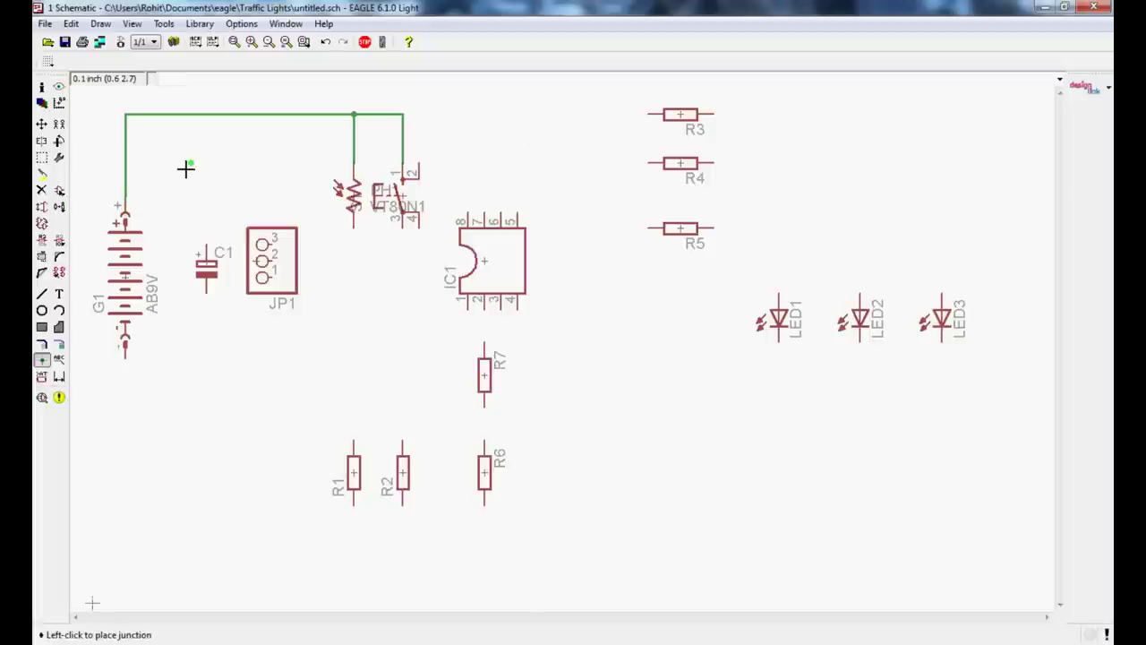
# Step: Delete the old wires around the LDR, along the top and above the battery
pyautogui.click(41, 190)
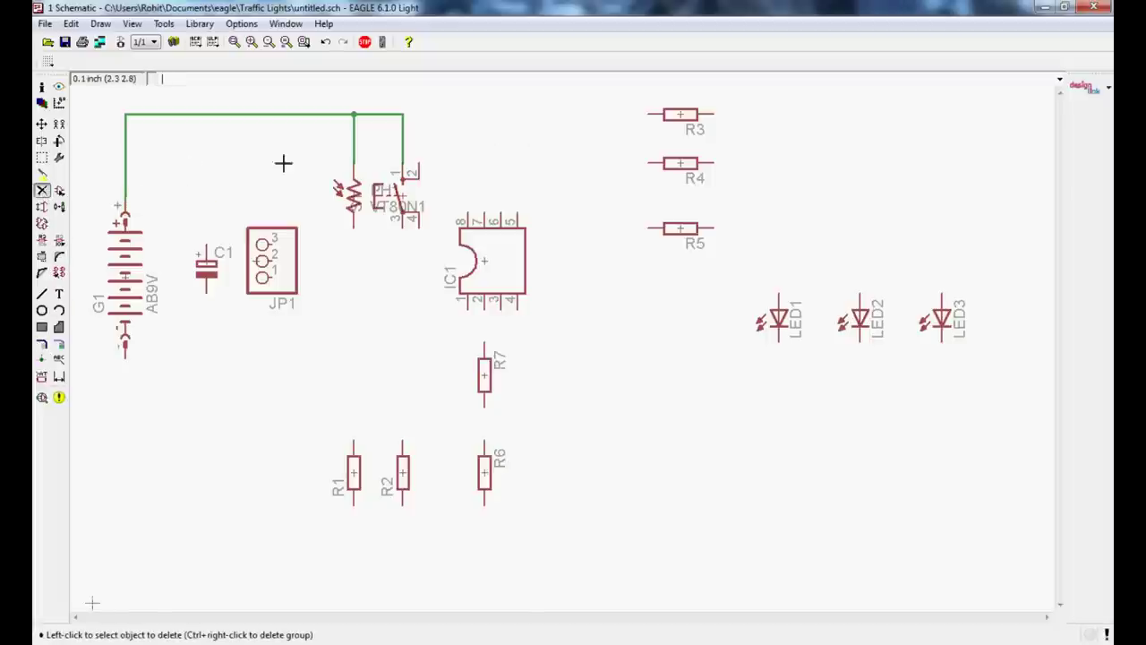
pyautogui.click(404, 144)
pyautogui.click(394, 113)
pyautogui.click(357, 125)
pyautogui.click(341, 115)
pyautogui.click(124, 144)
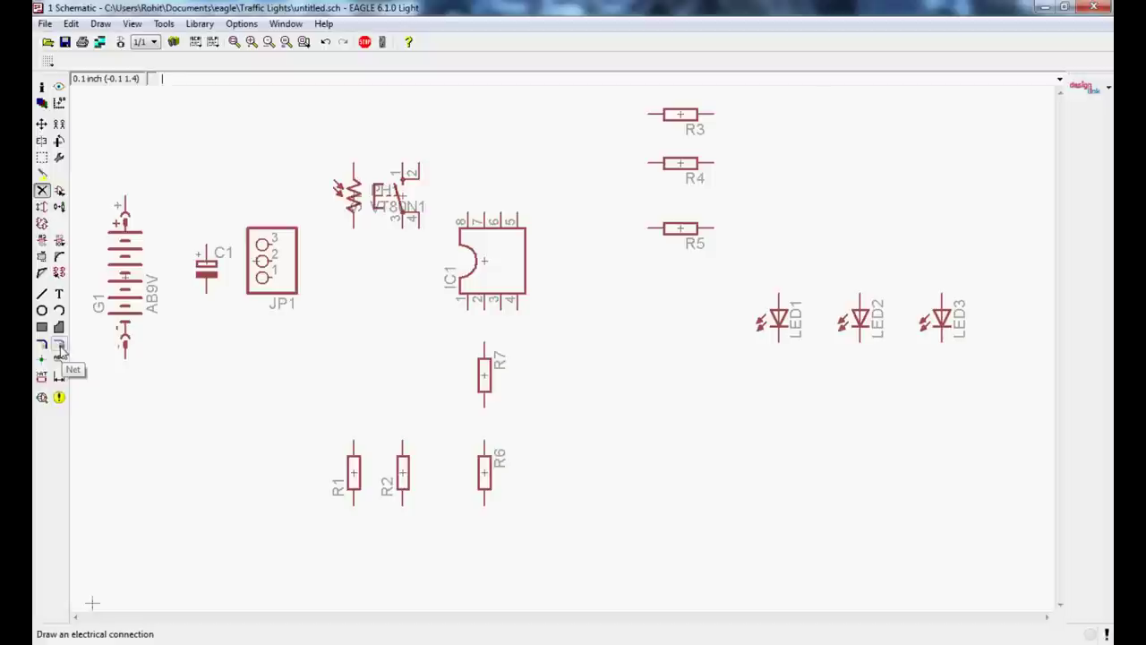
# Step: Redraw the top rail from G1's positive pin to the LDR and connect the phototransistor to it
pyautogui.click(59, 346)
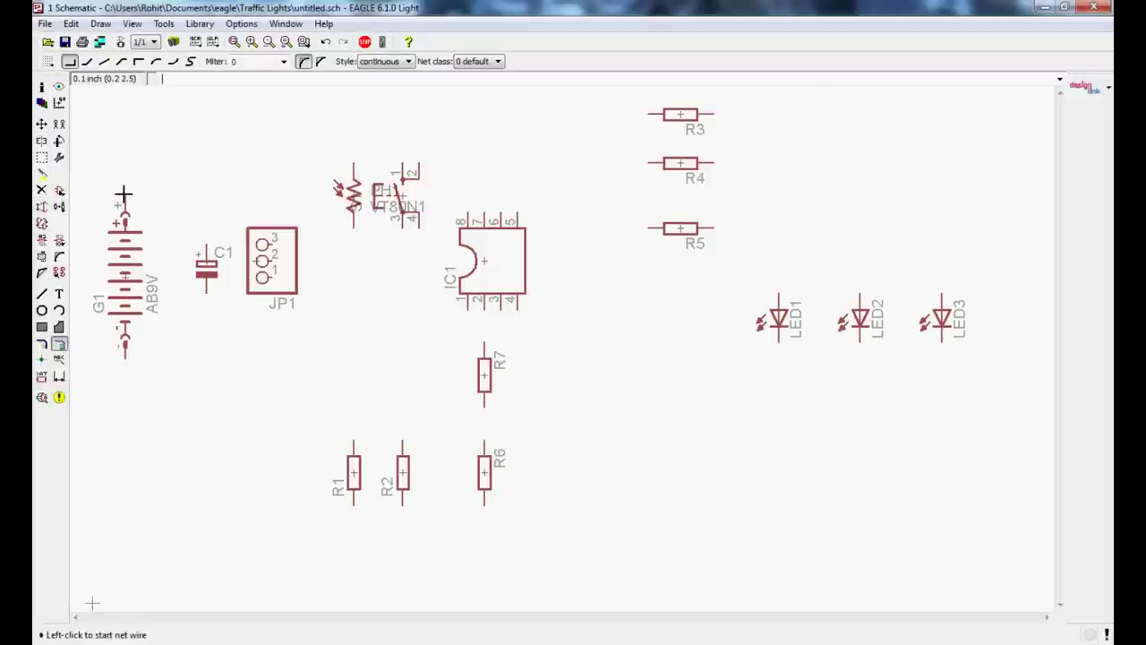
pyautogui.click(123, 194)
pyautogui.click(125, 113)
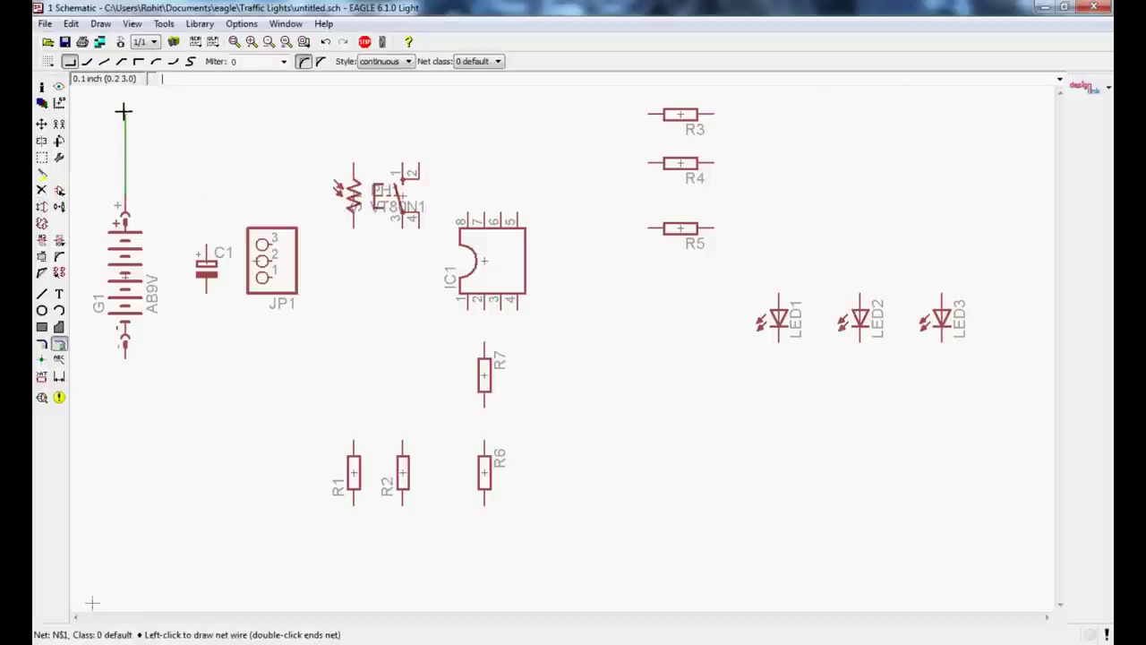
pyautogui.click(357, 157)
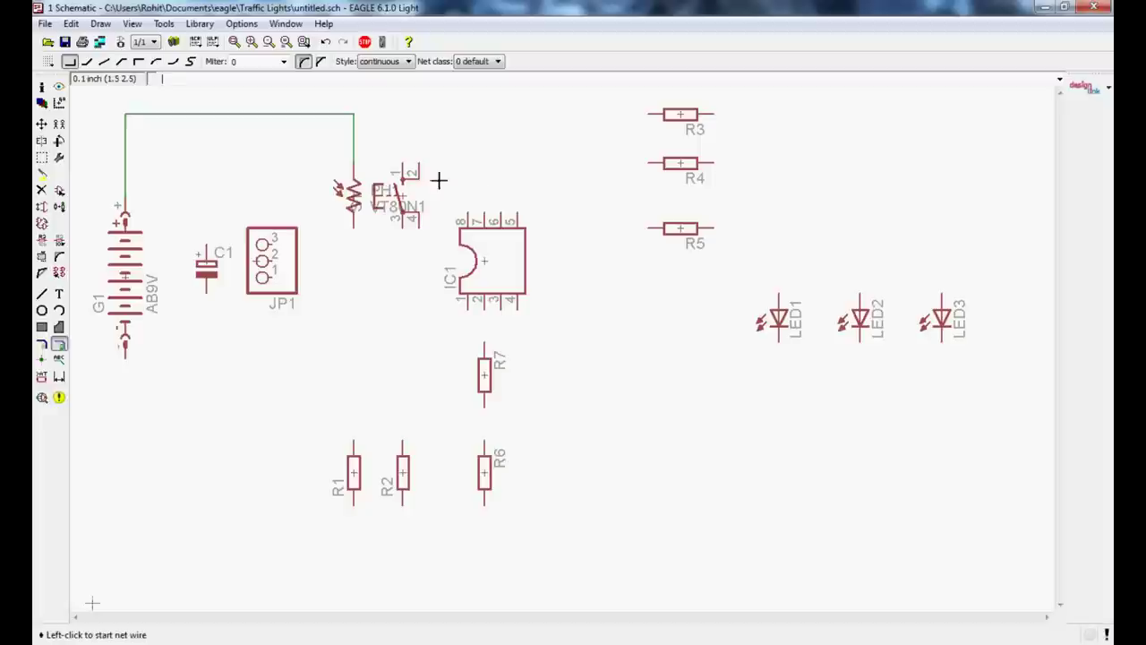
pyautogui.scroll(3, 354, 154)
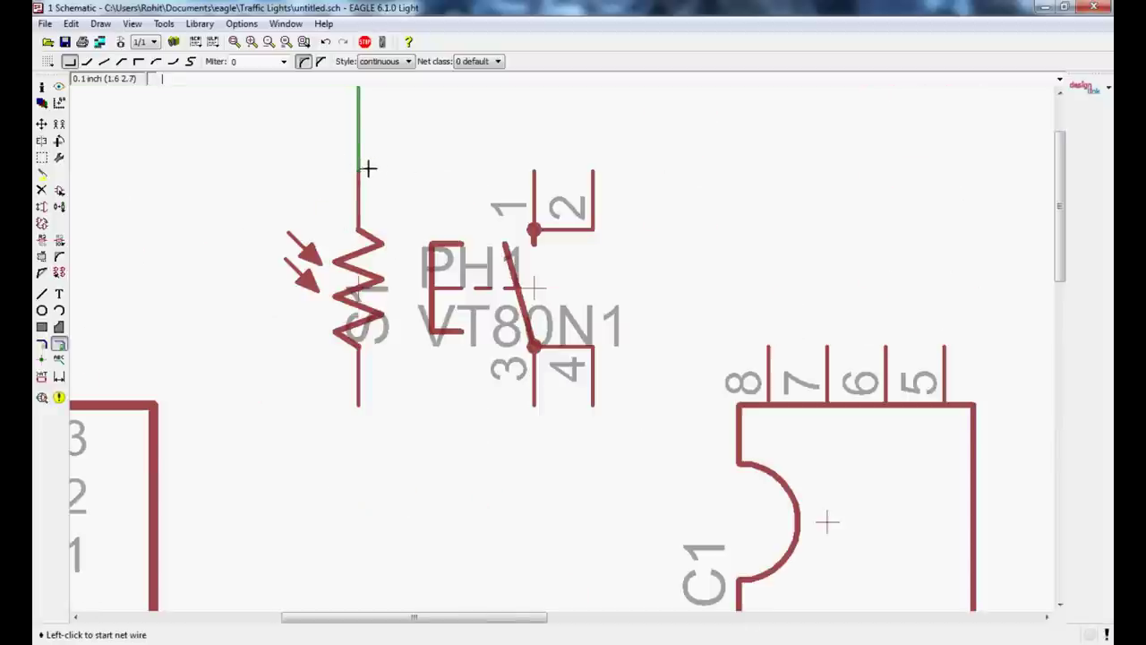
pyautogui.scroll(-3, 376, 167)
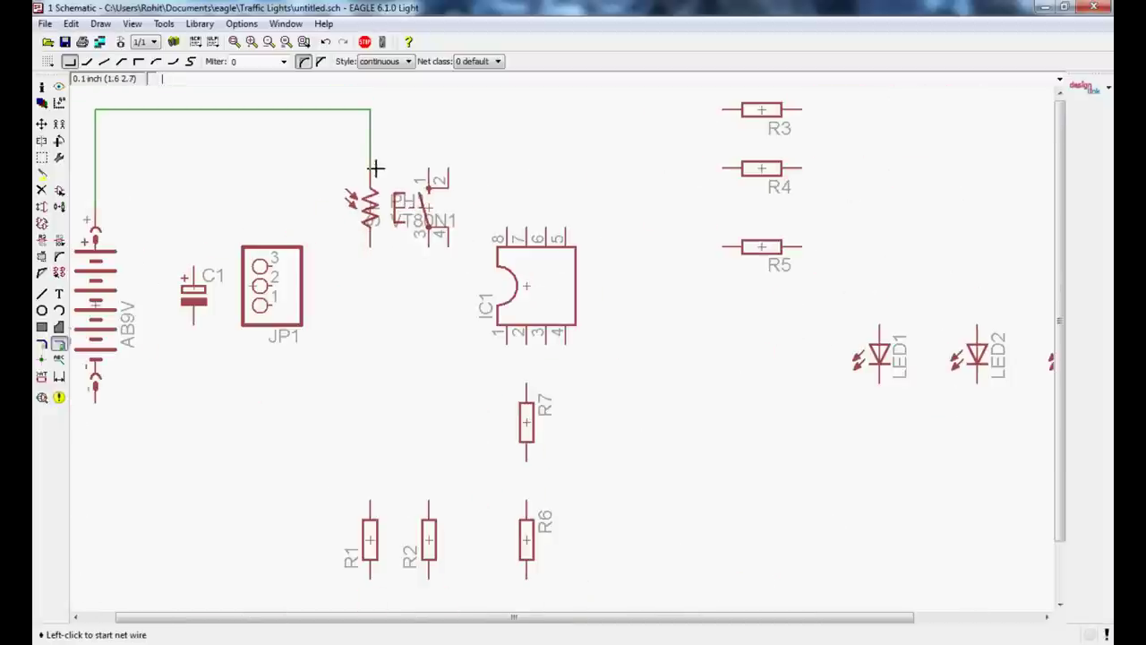
pyautogui.click(428, 170)
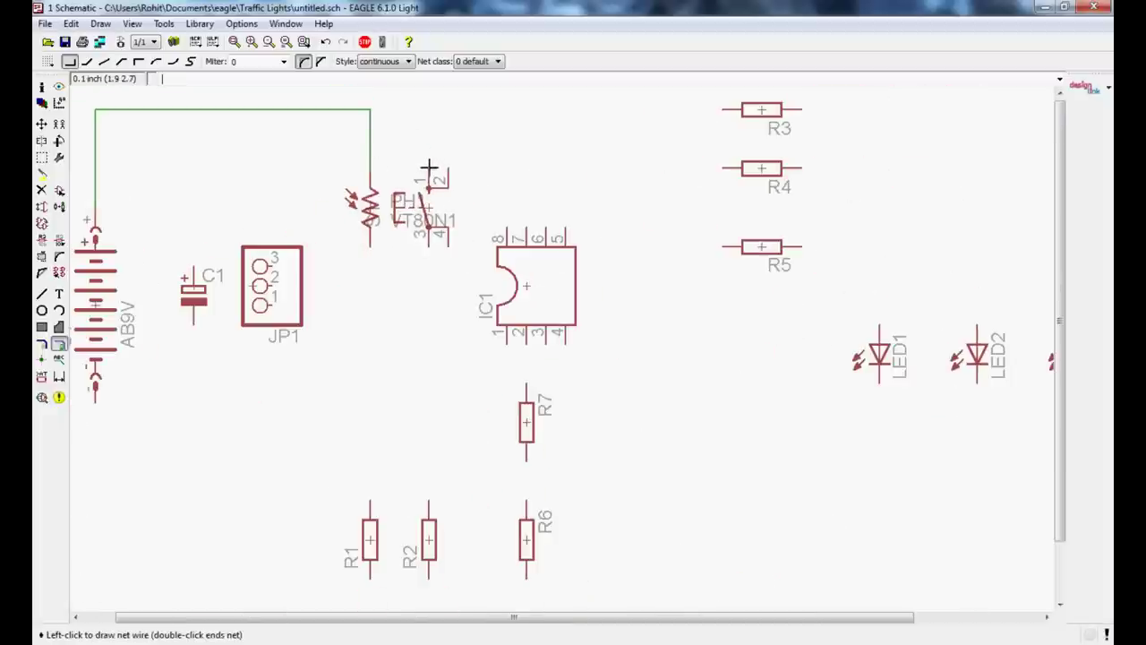
pyautogui.click(427, 109)
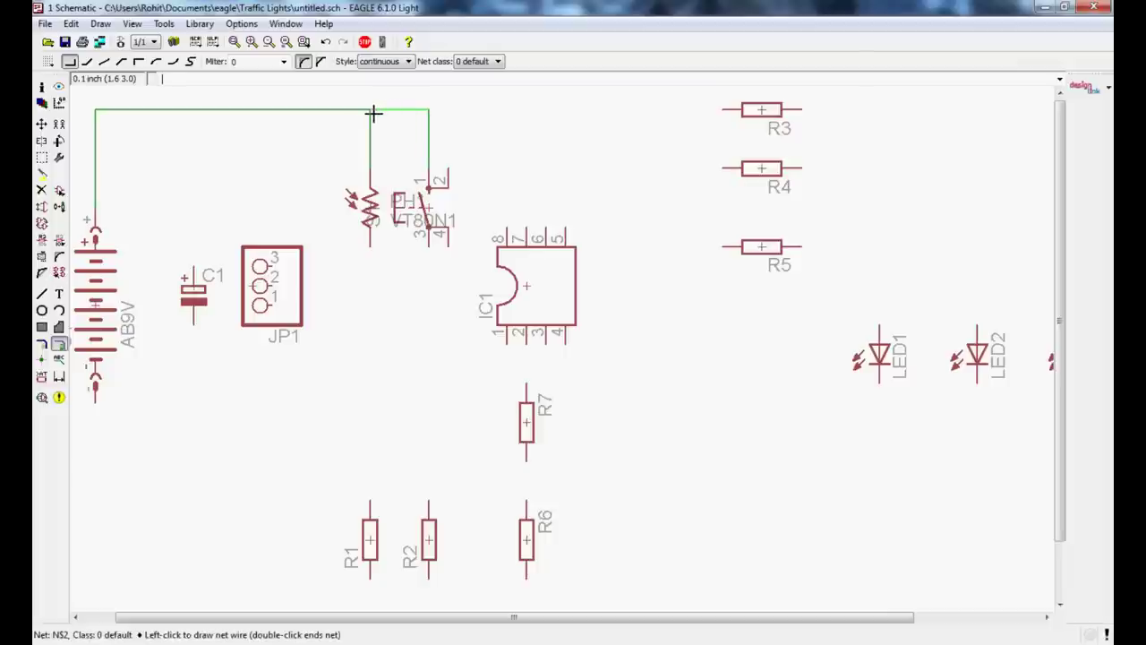
pyautogui.click(373, 112)
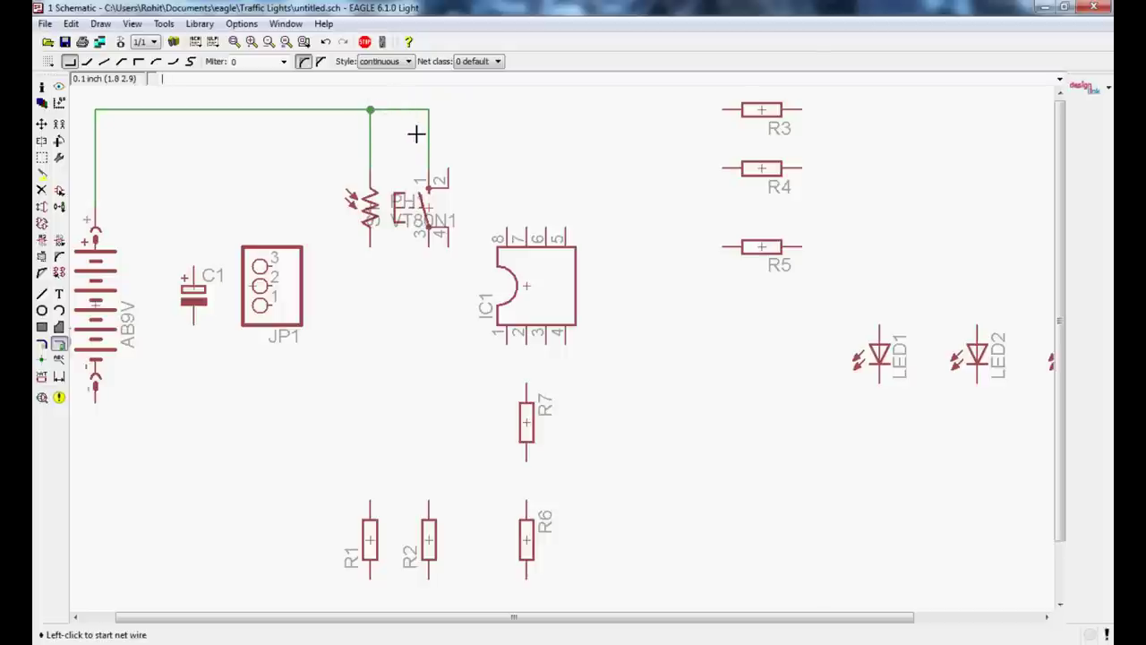
# Step: Connect C1's top pin to the top rail and run a wire down from G1's negative pin
pyautogui.scroll(-2, 414, 130)
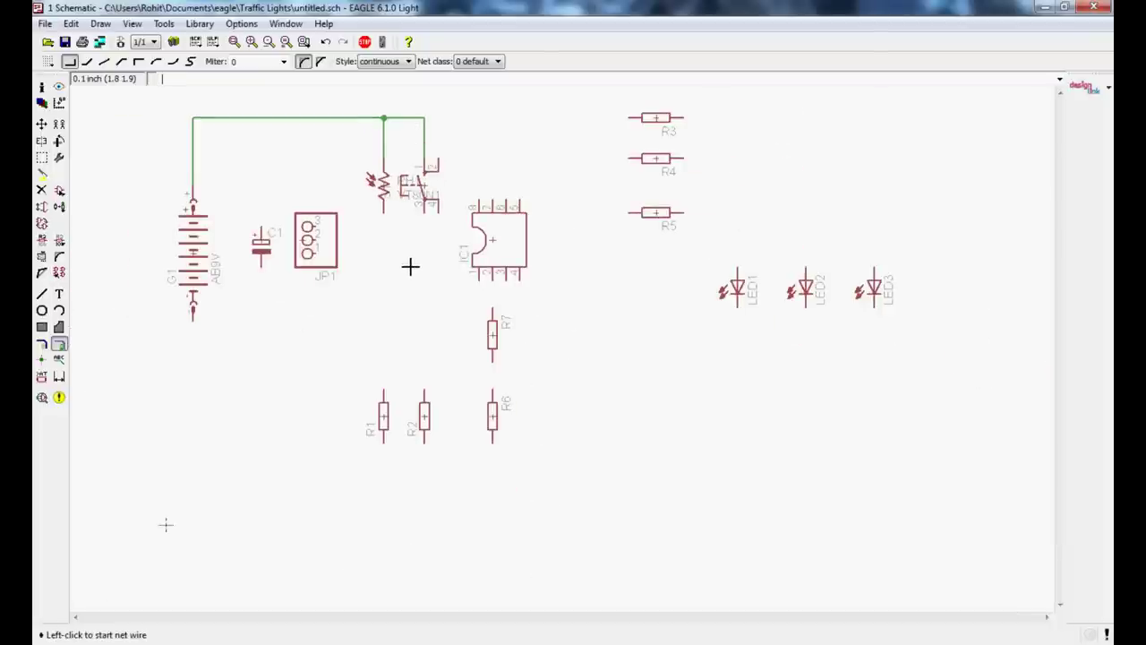
pyautogui.click(259, 227)
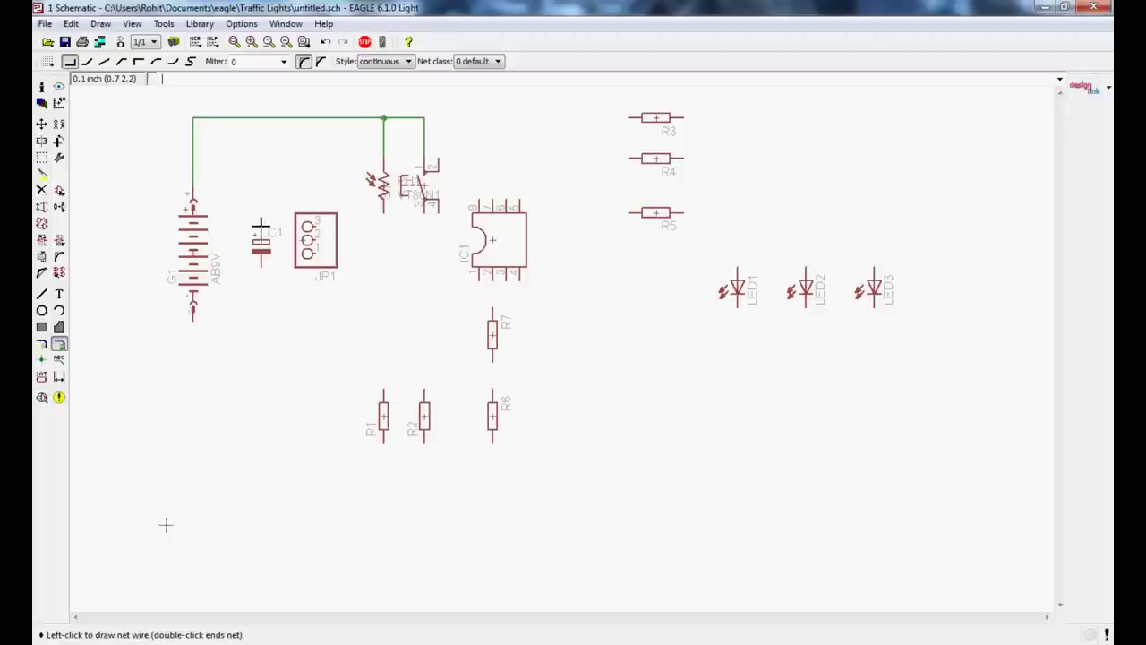
pyautogui.click(261, 117)
pyautogui.click(192, 312)
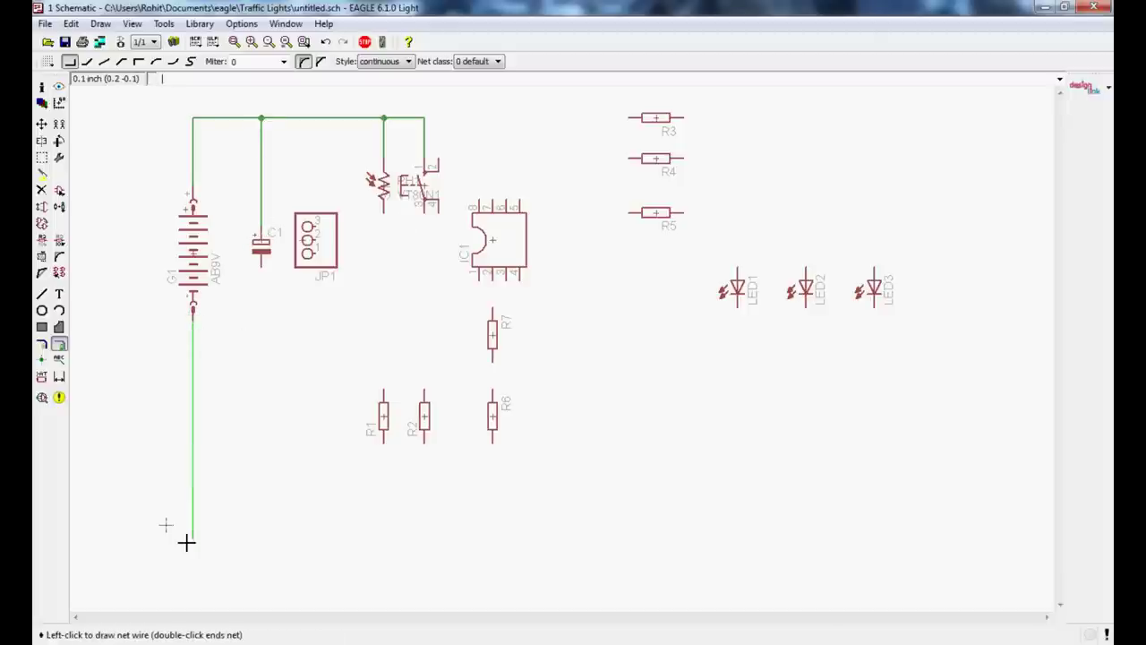
pyautogui.click(192, 537)
# Step: Finish R1's wire to the bottom rail, connect its top pin to the LDR, and route R2's wire upward
pyautogui.click(384, 443)
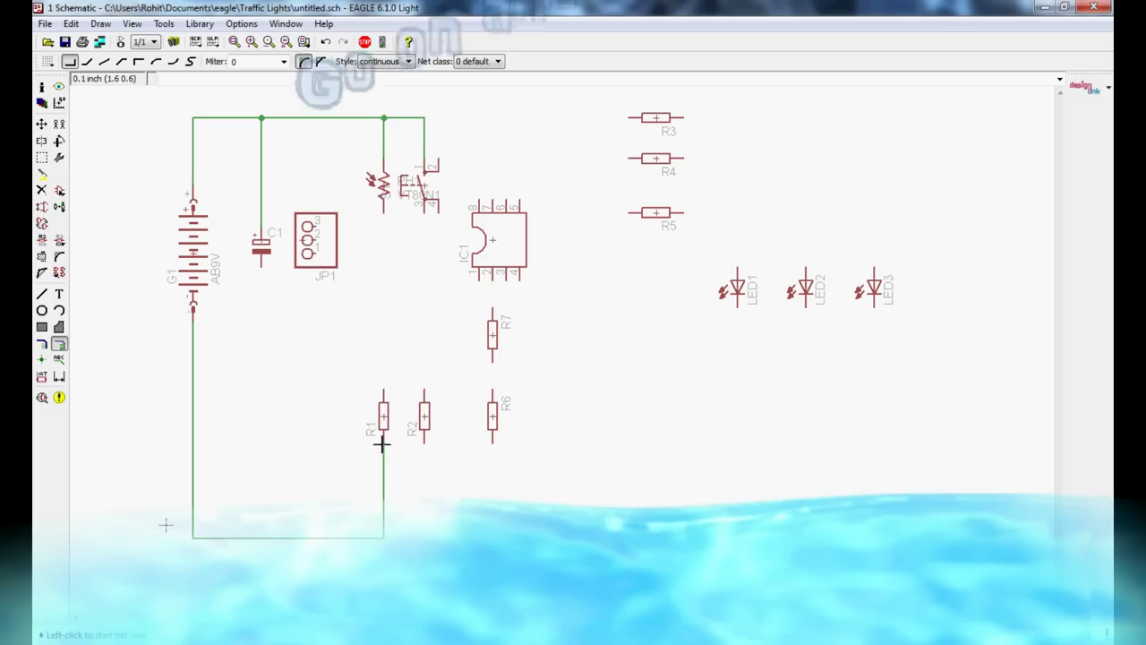
pyautogui.click(383, 390)
pyautogui.click(383, 204)
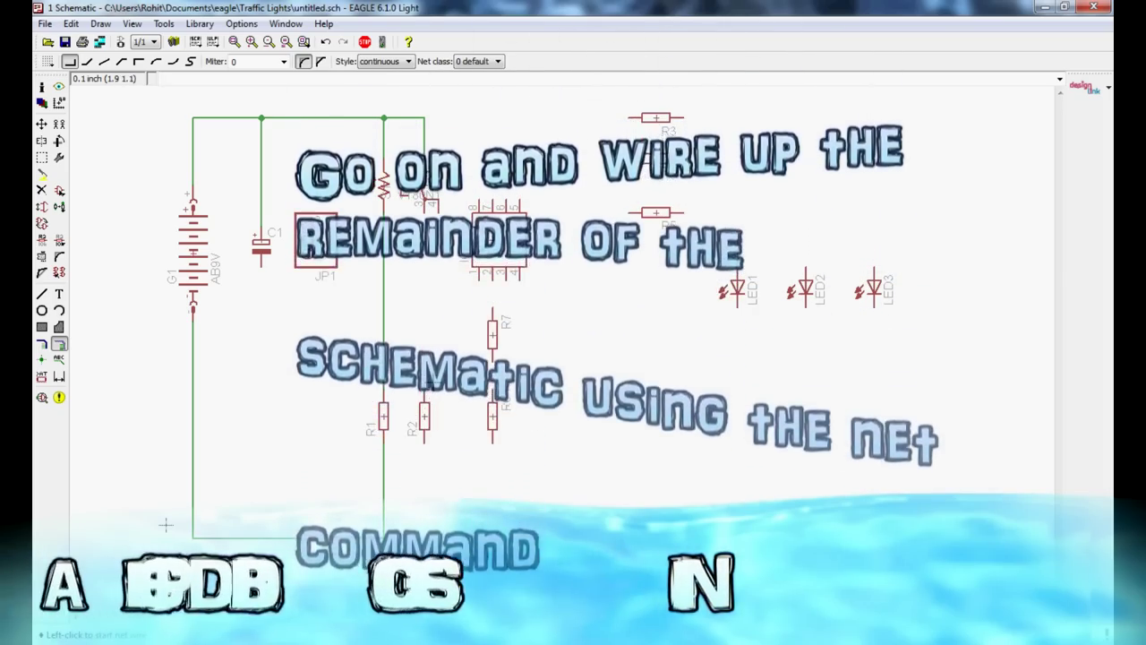
pyautogui.click(424, 385)
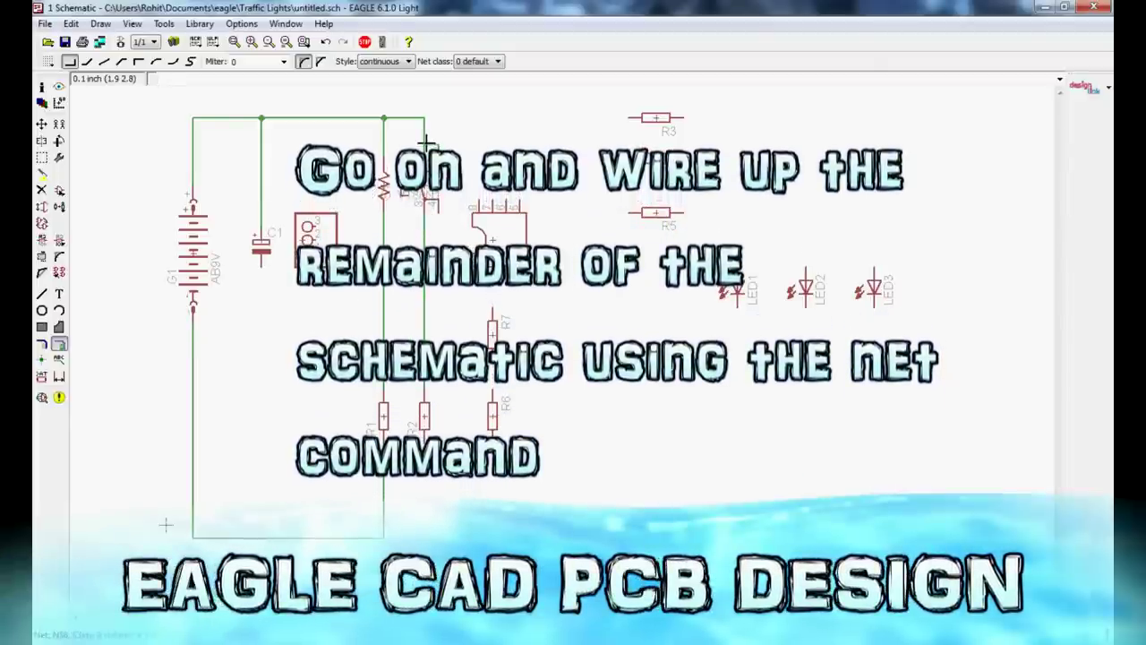
pyautogui.click(437, 146)
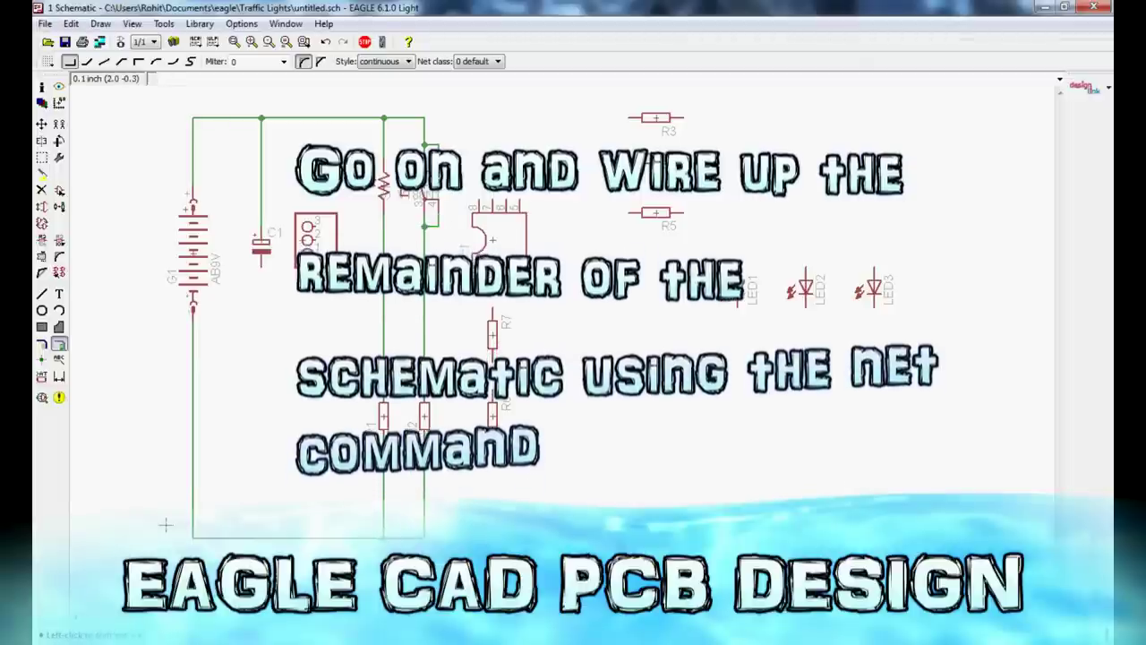
# Step: Connect R6, LED1 and the remaining LEDs to the bottom supply rail
pyautogui.click(424, 536)
pyautogui.click(492, 428)
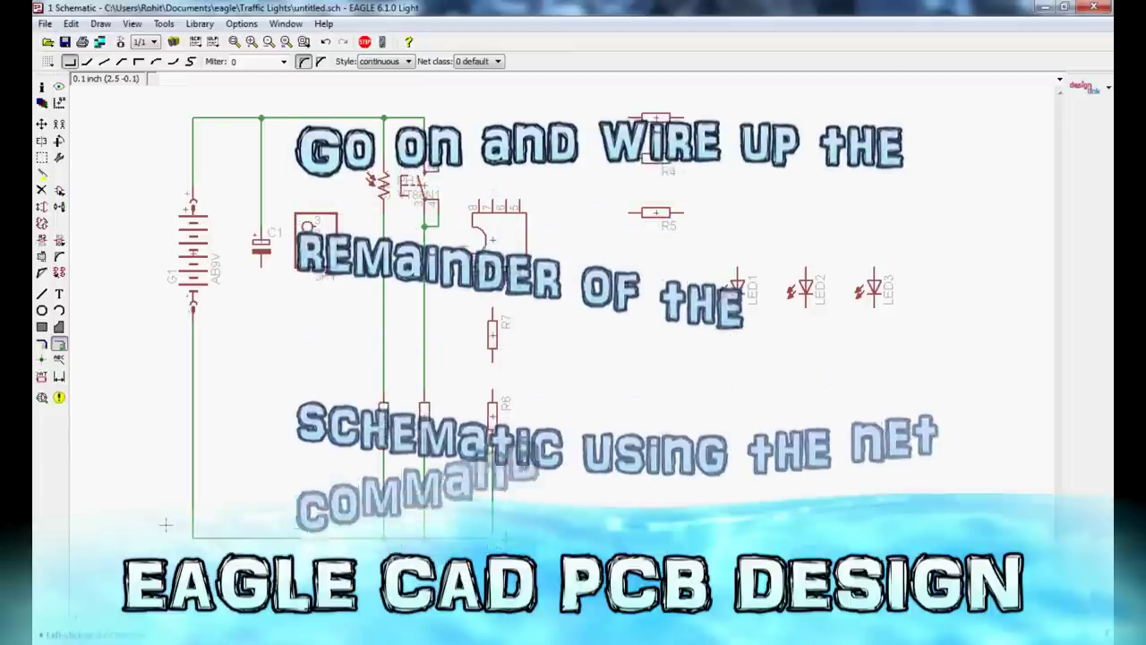
pyautogui.click(493, 535)
pyautogui.click(737, 535)
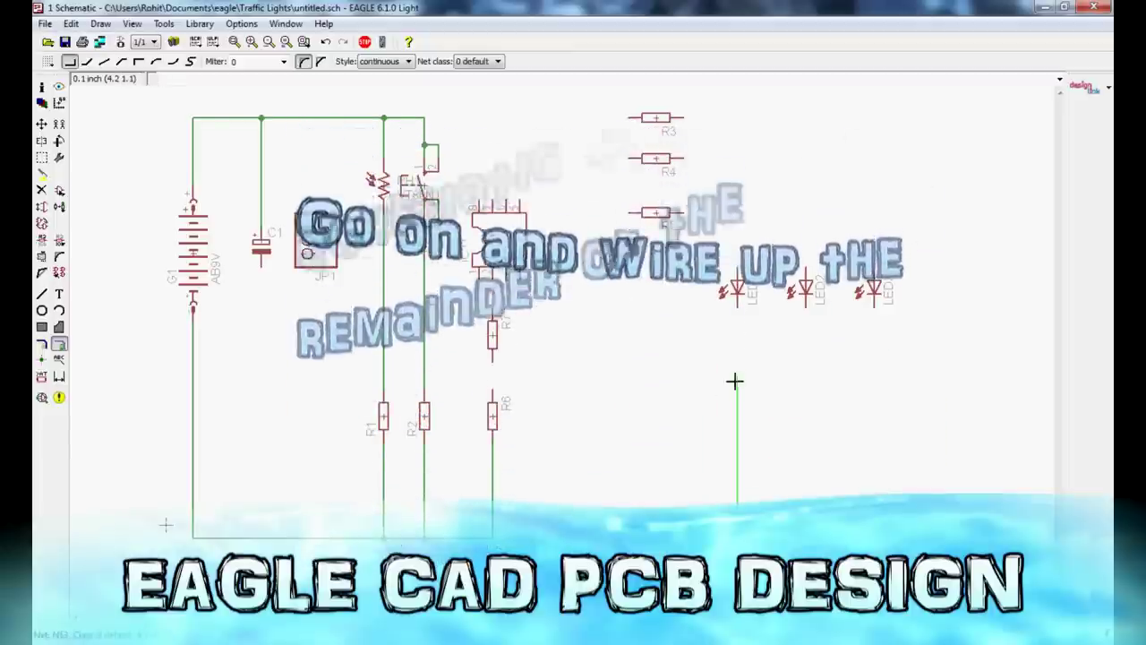
pyautogui.click(736, 321)
pyautogui.click(737, 537)
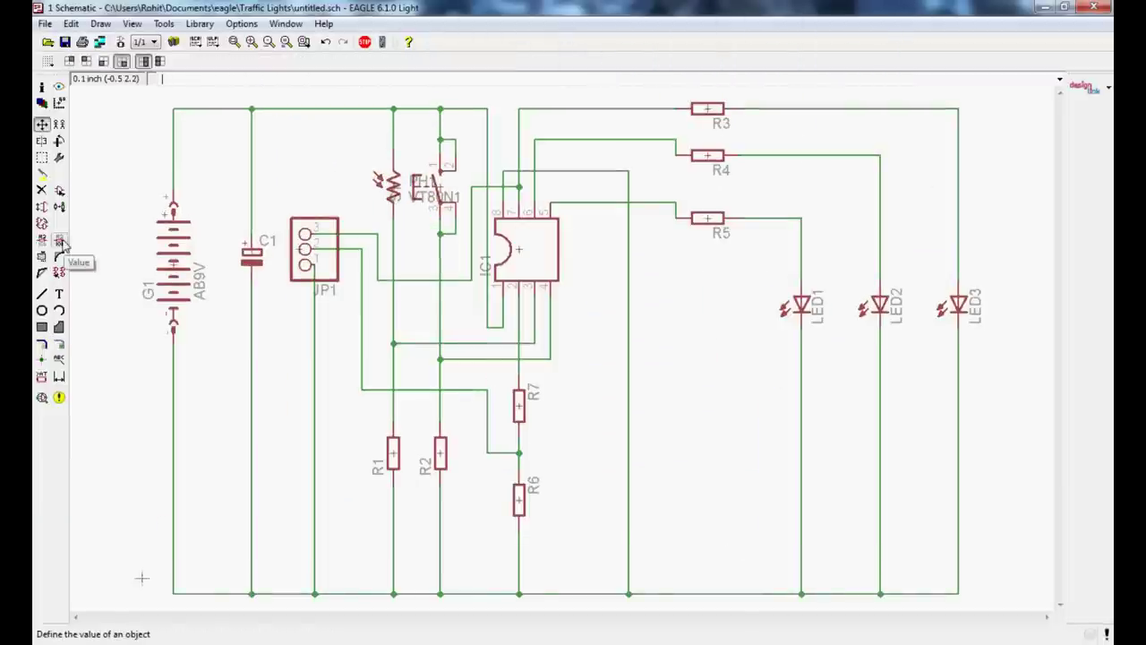
# Step: Pick the Value tool and check the 120R and 10k values in the AXE103 PDF diagram
pyautogui.click(59, 242)
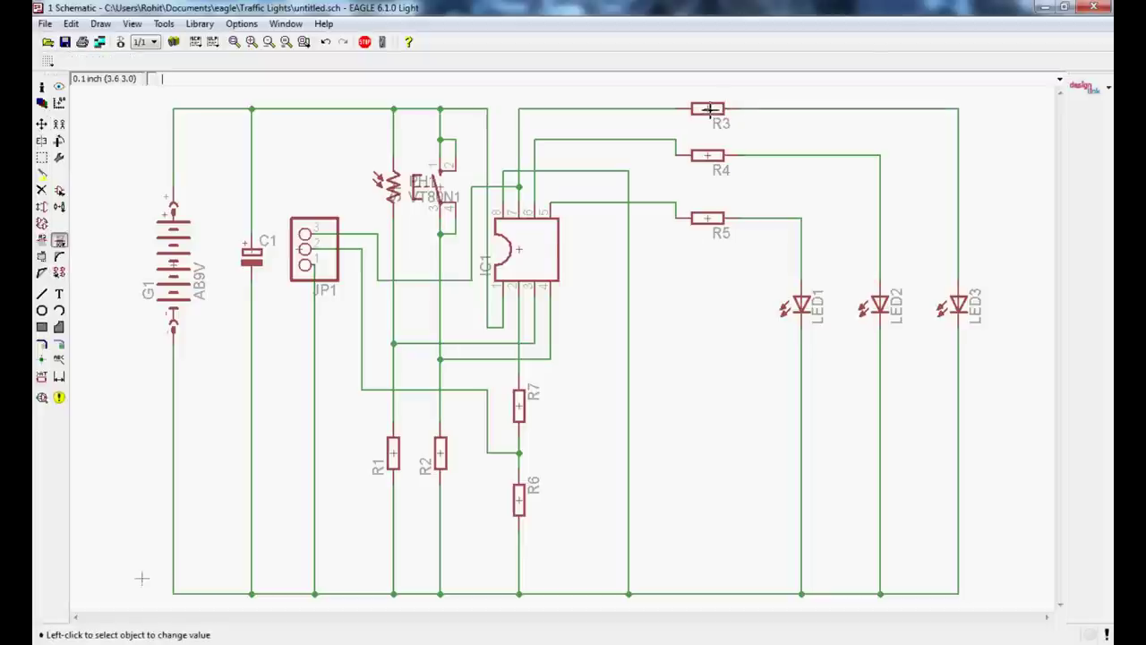
pyautogui.hotkey('alt', 'Tab')
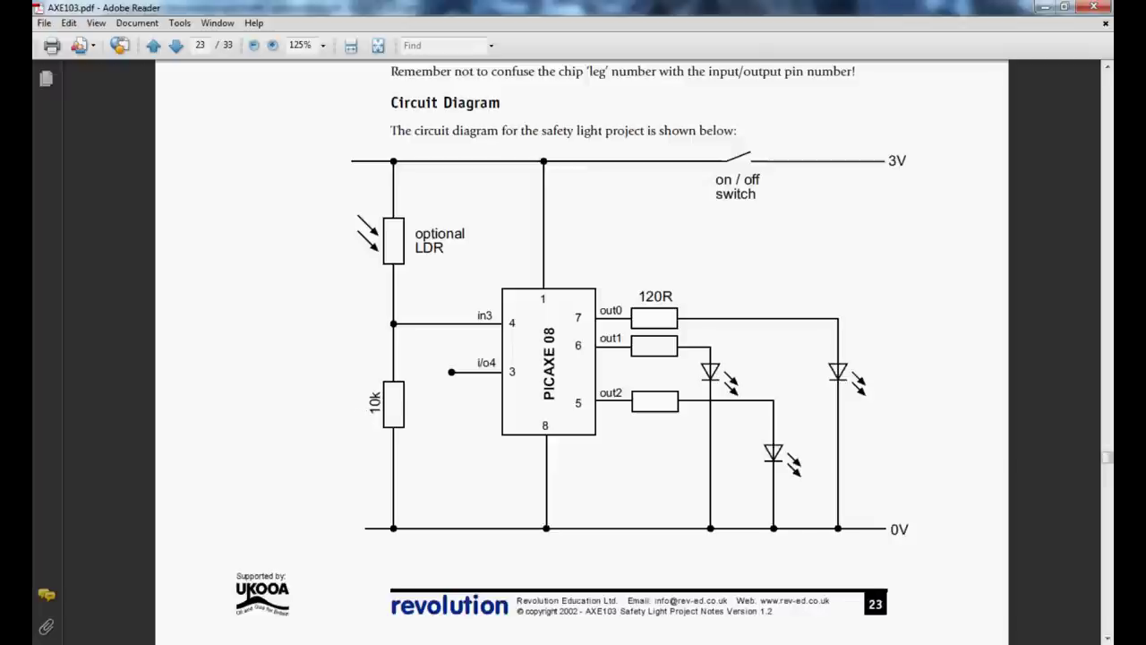
pyautogui.hotkey('alt', 'Tab')
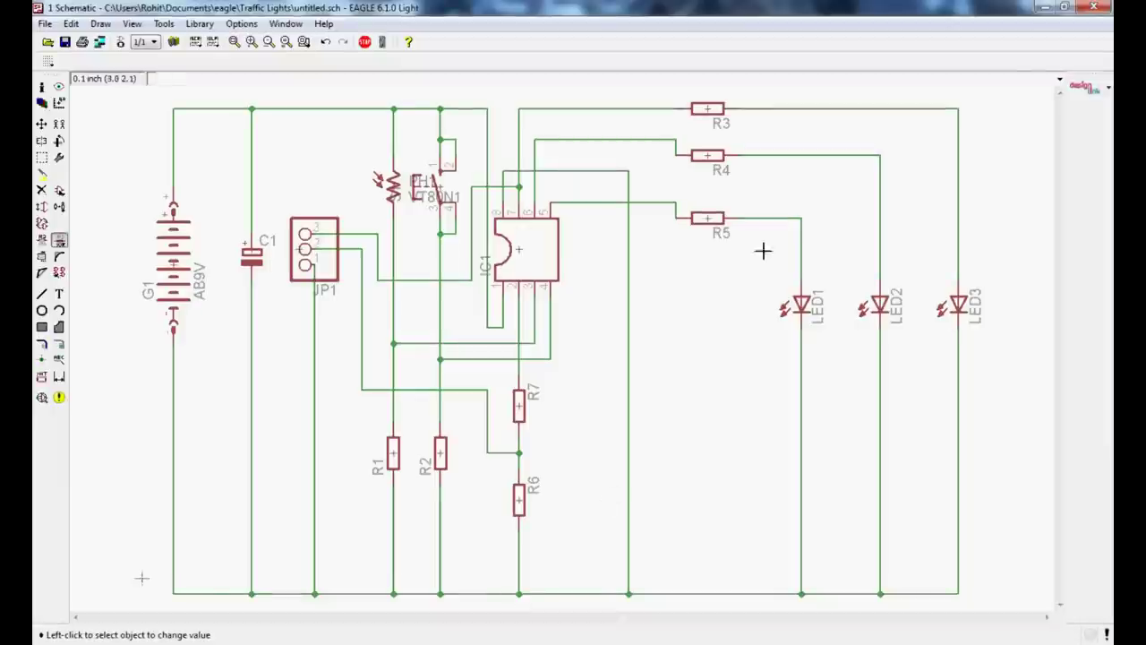
# Step: Give R3 the value 120R, then run the ERC check
pyautogui.click(713, 104)
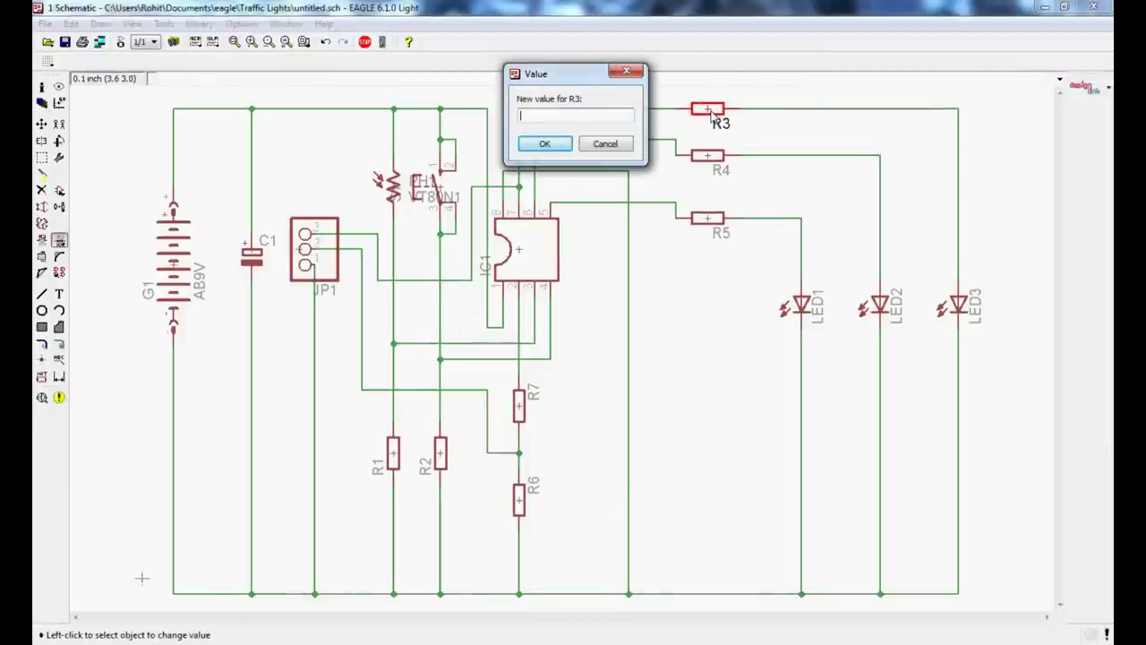
pyautogui.write('120')
pyautogui.write('R')
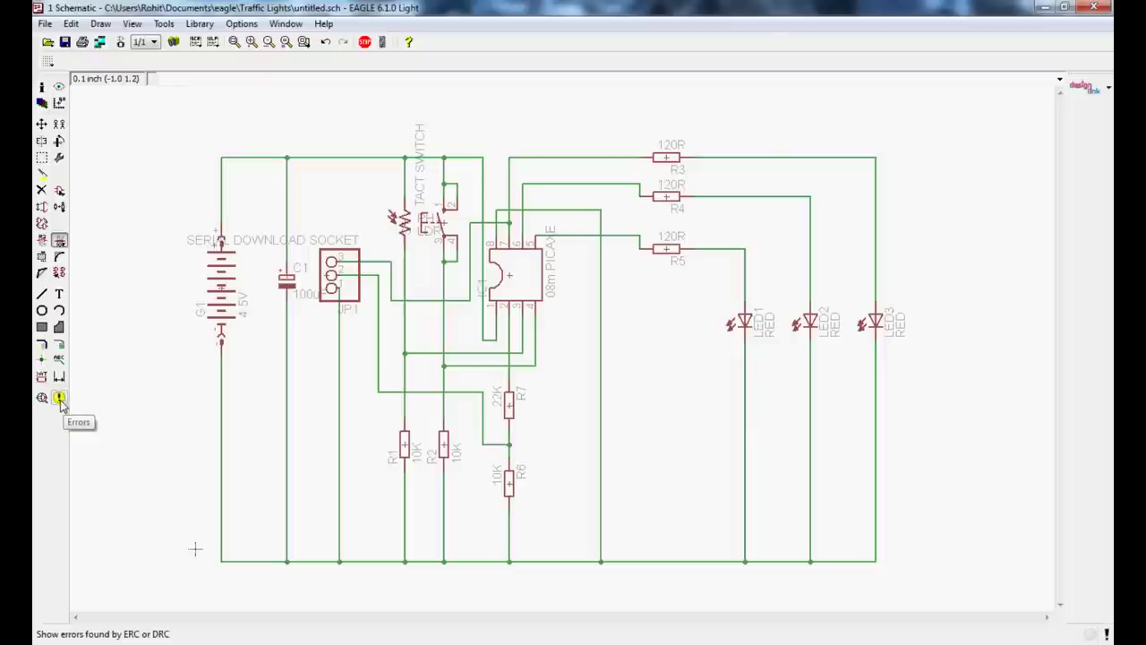
pyautogui.click(59, 398)
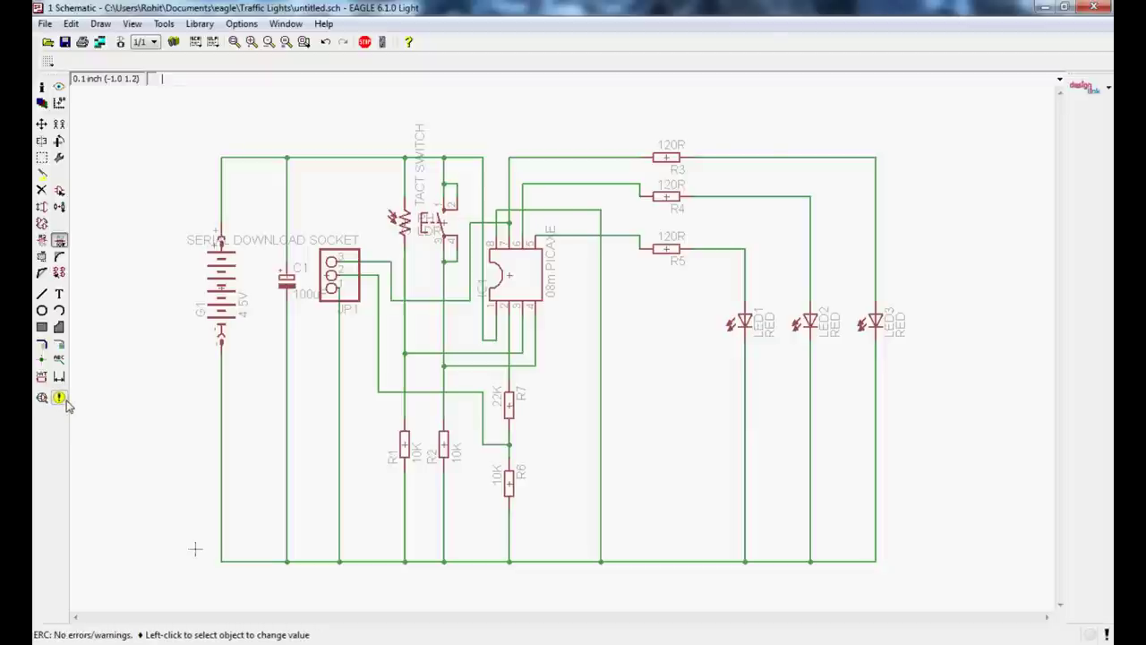